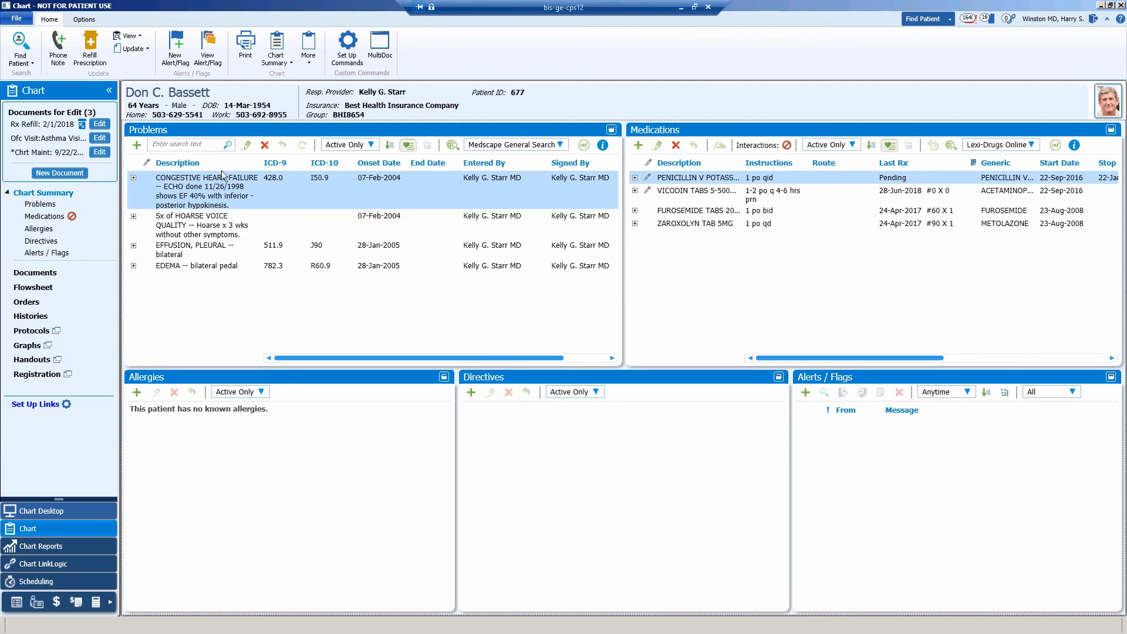
Start a prescription refill for the patient, renew VICODIN TABS 5-500 MG, and send it to the Biscom Fax Printer.
click(91, 46)
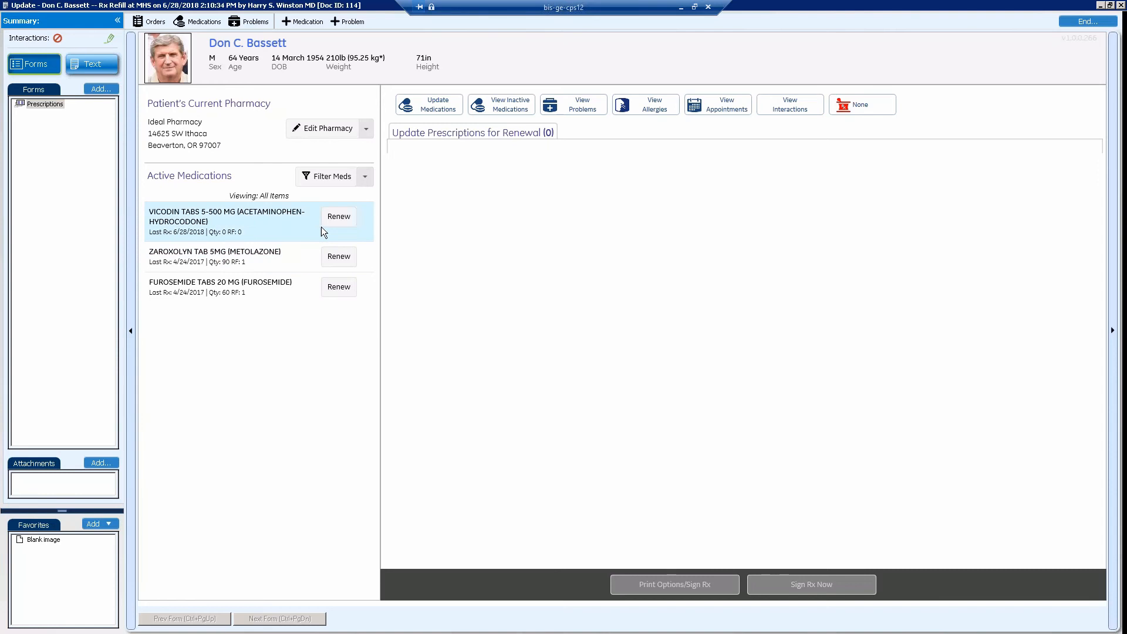
click(338, 219)
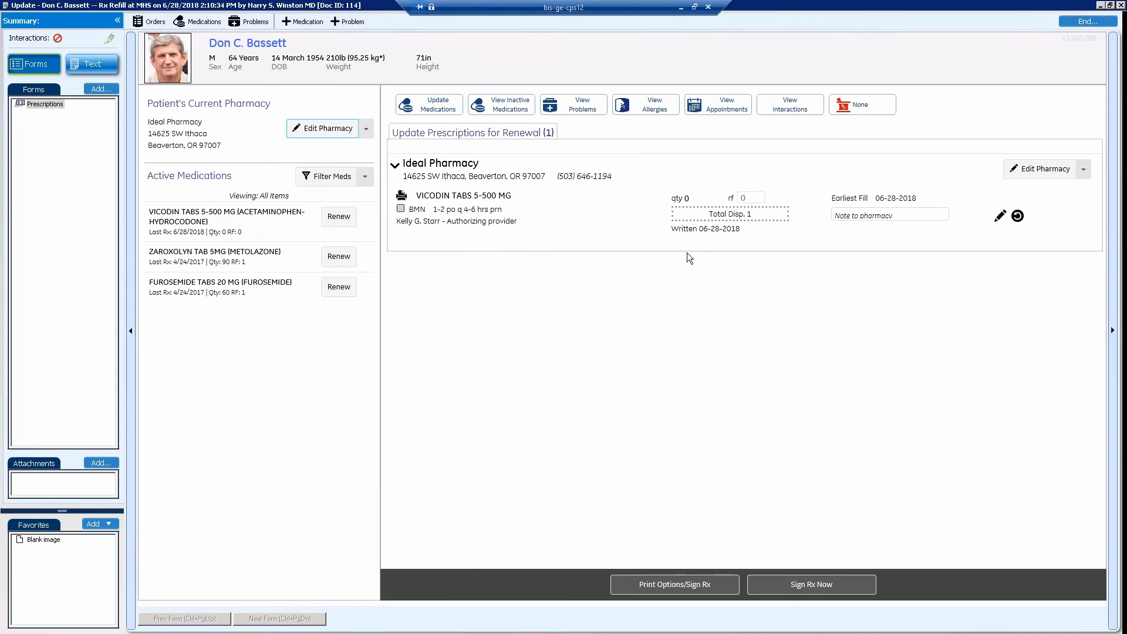
click(643, 585)
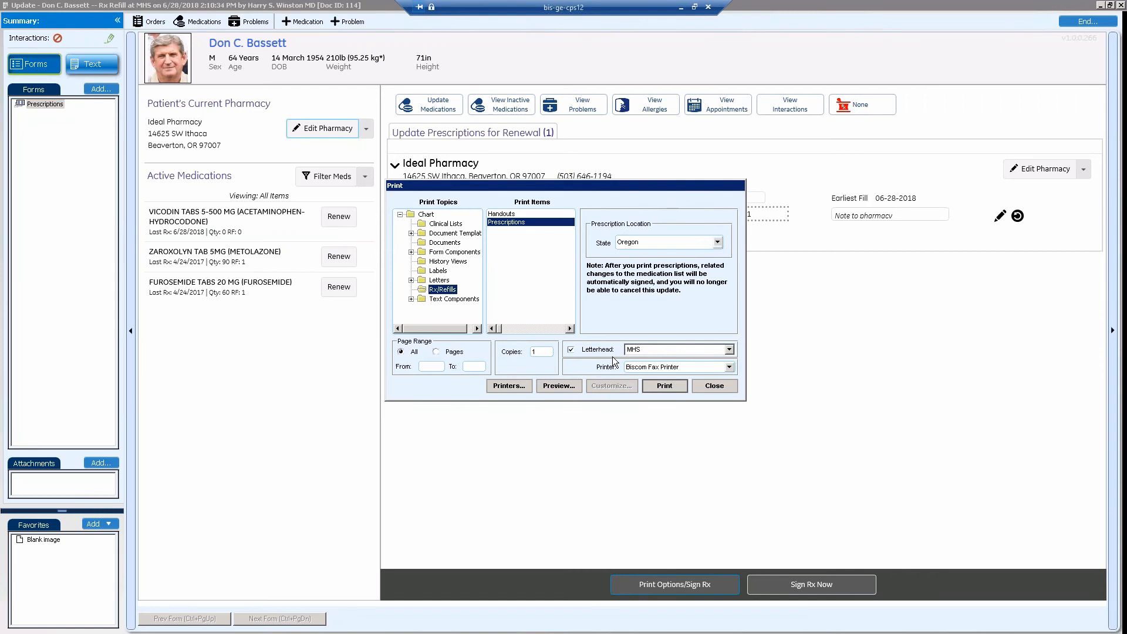
click(664, 386)
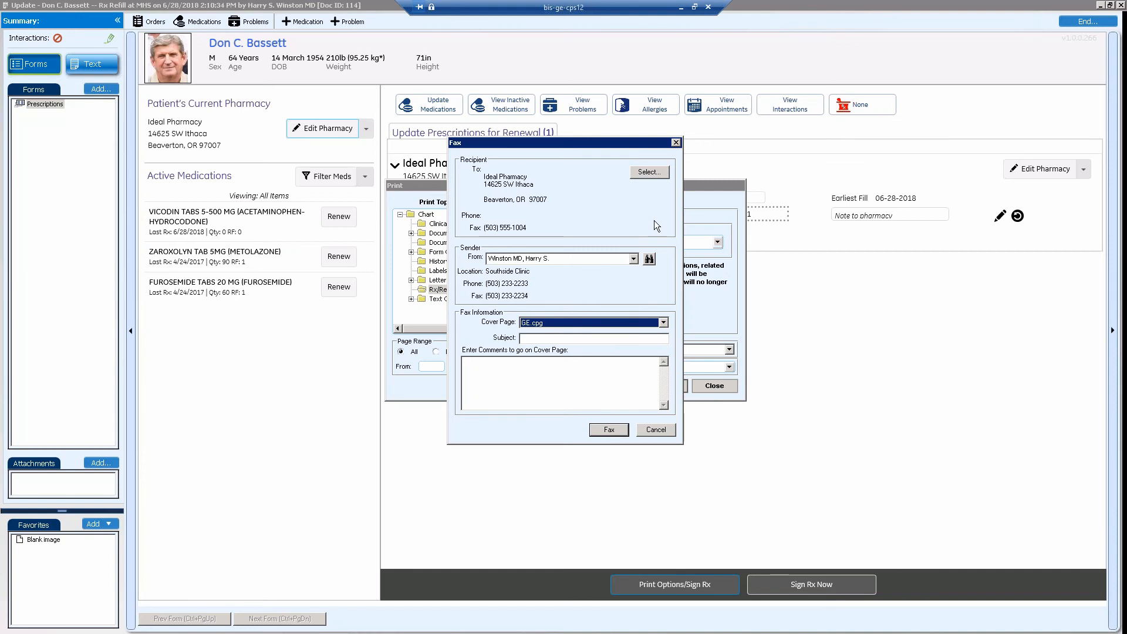
Search the pharmacy directory and choose Fraser Pharmaceuticals as the fax recipient.
click(650, 174)
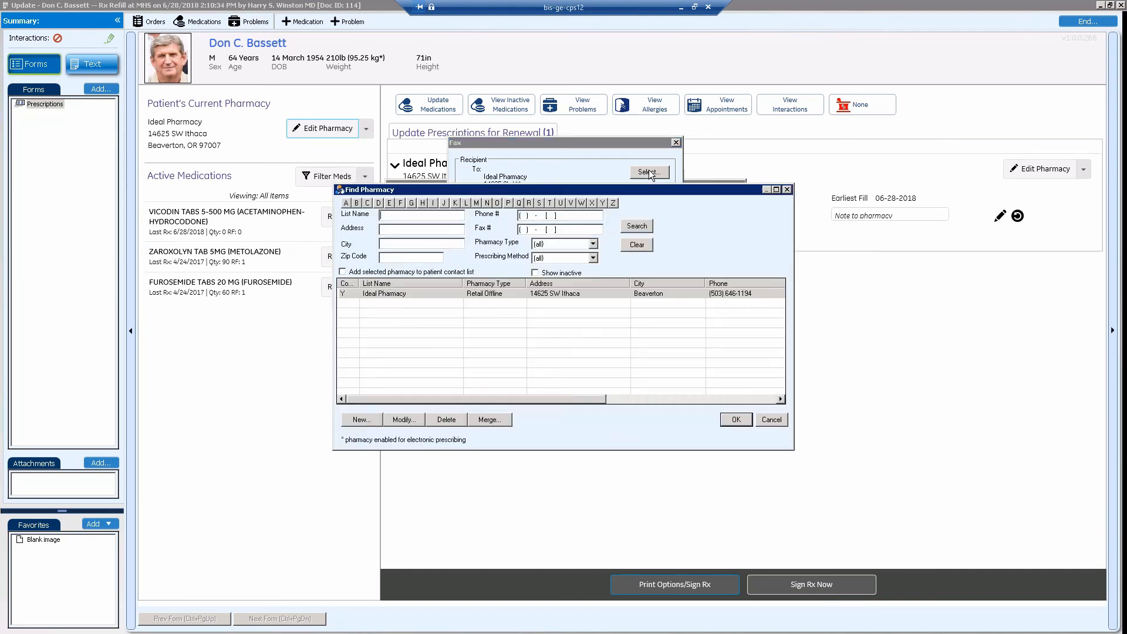
click(633, 227)
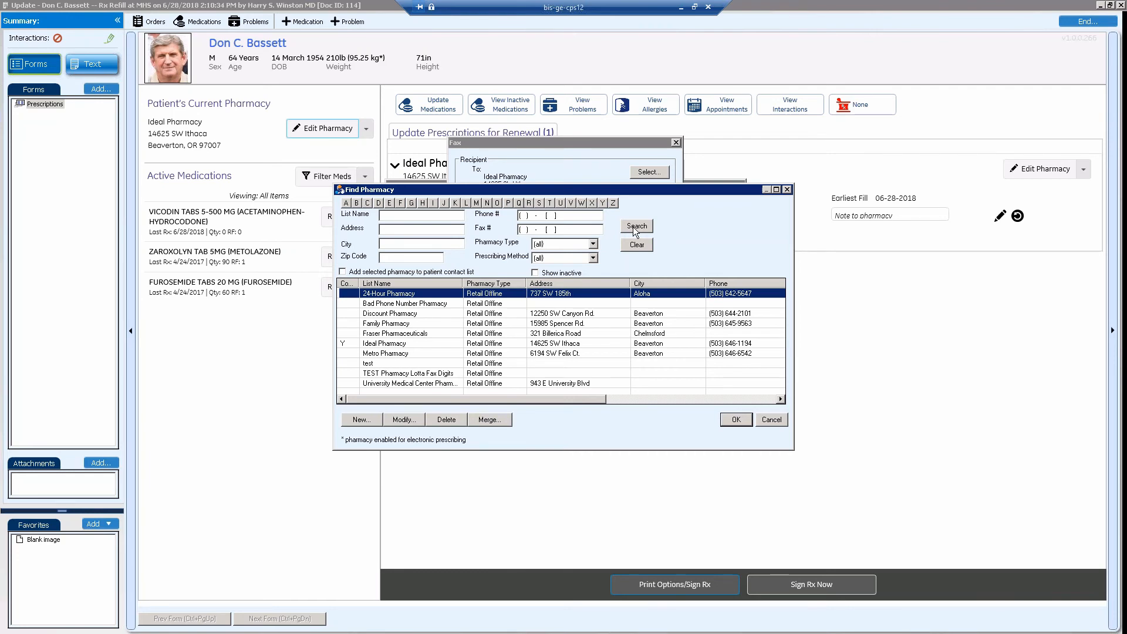
click(424, 333)
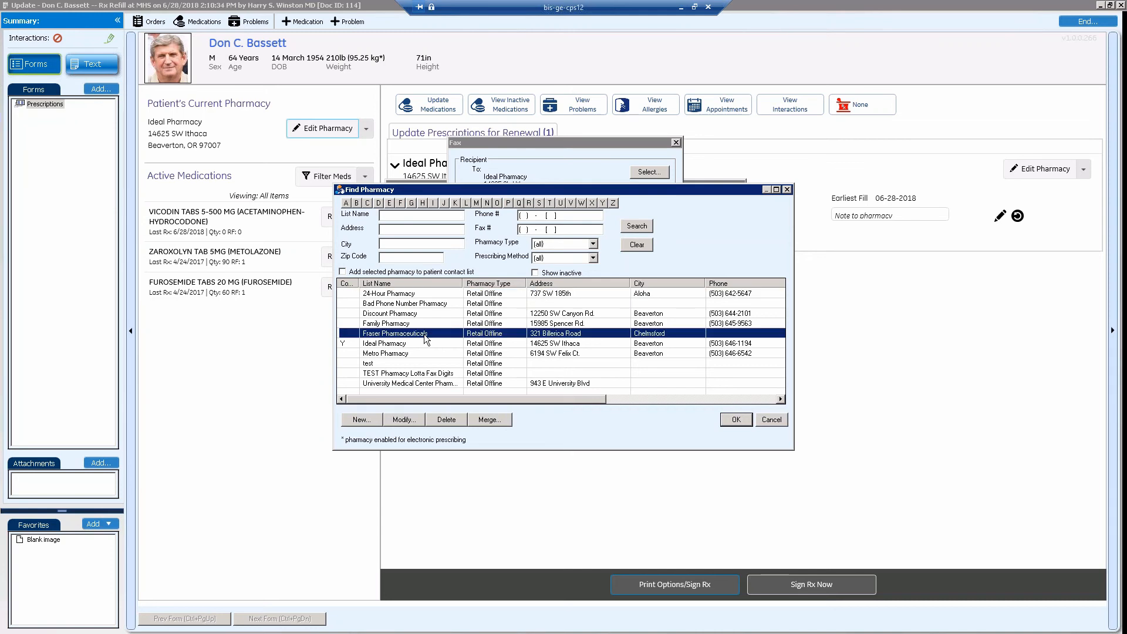
click(731, 419)
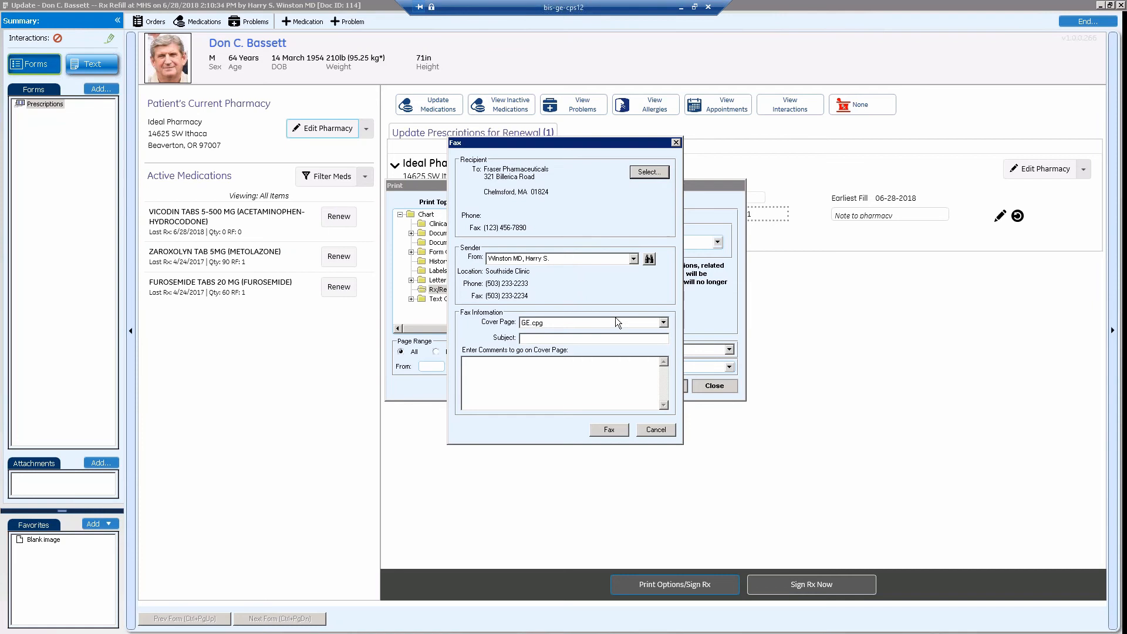
Fax the prescription with the GE.cpg cover page, subject "test subject" and comments "test comments", and close the print dialog.
click(662, 324)
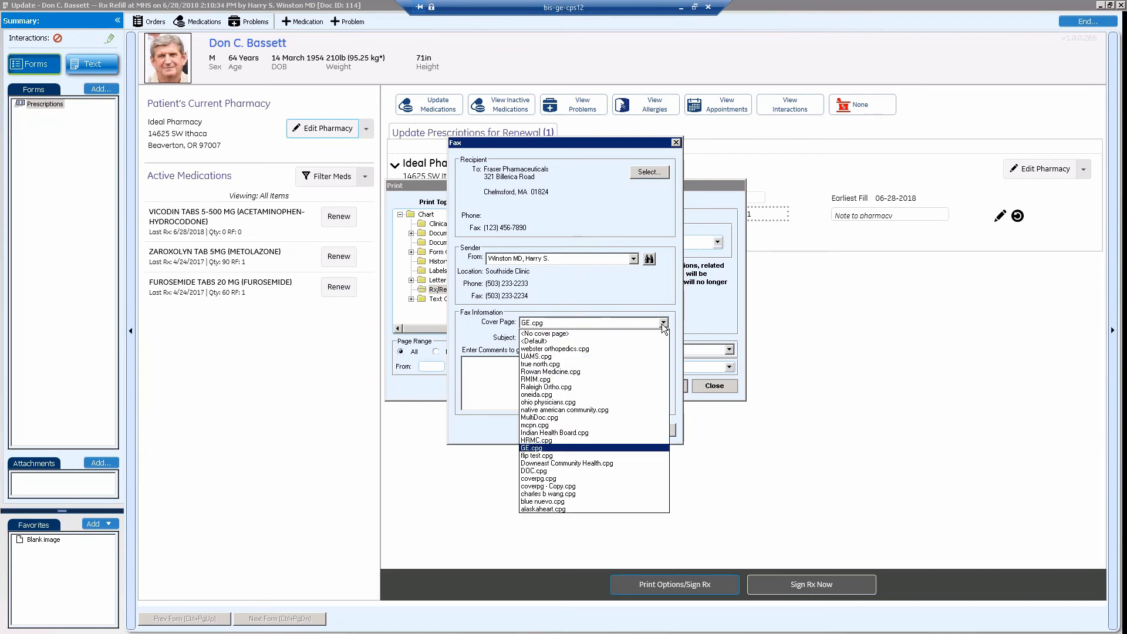
click(546, 449)
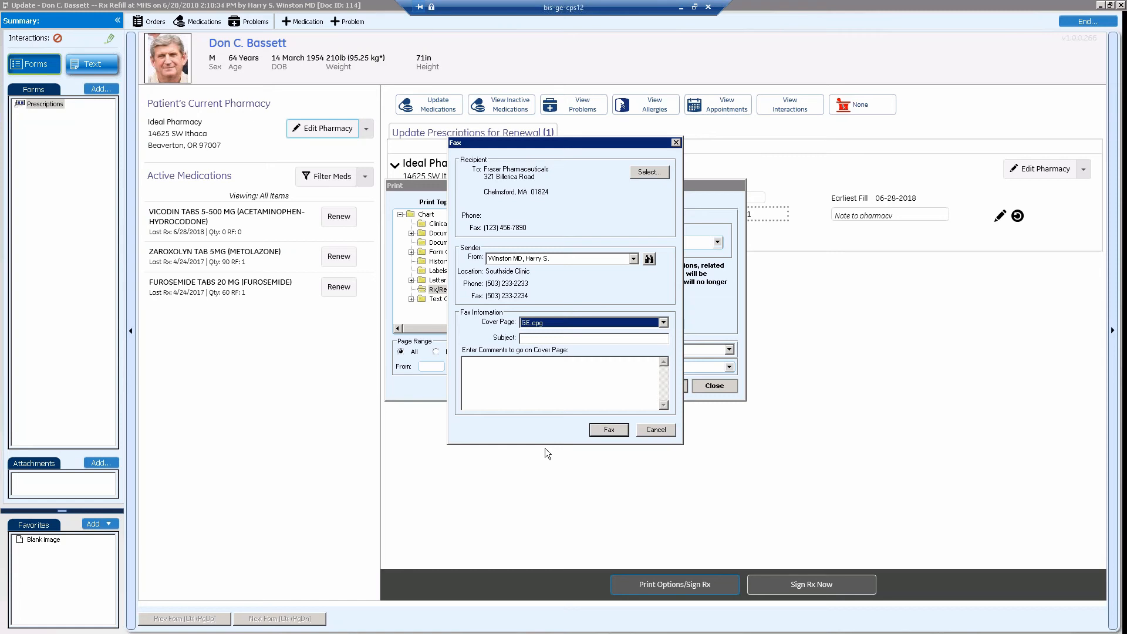
click(539, 341)
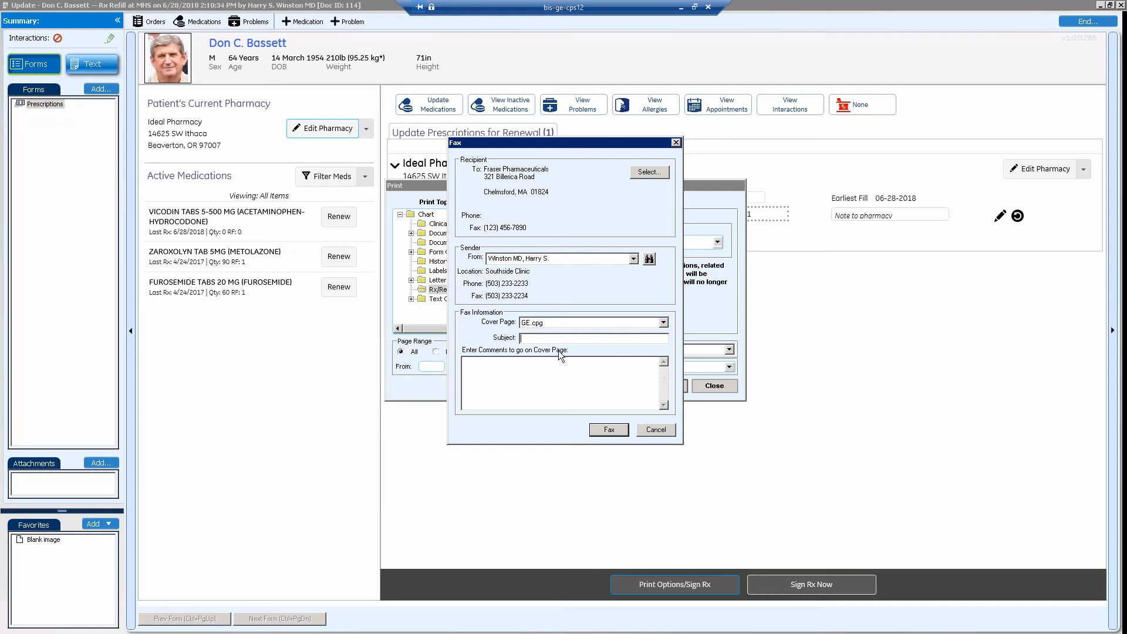
text(test subjec)
text(test)
text( comments)
click(609, 431)
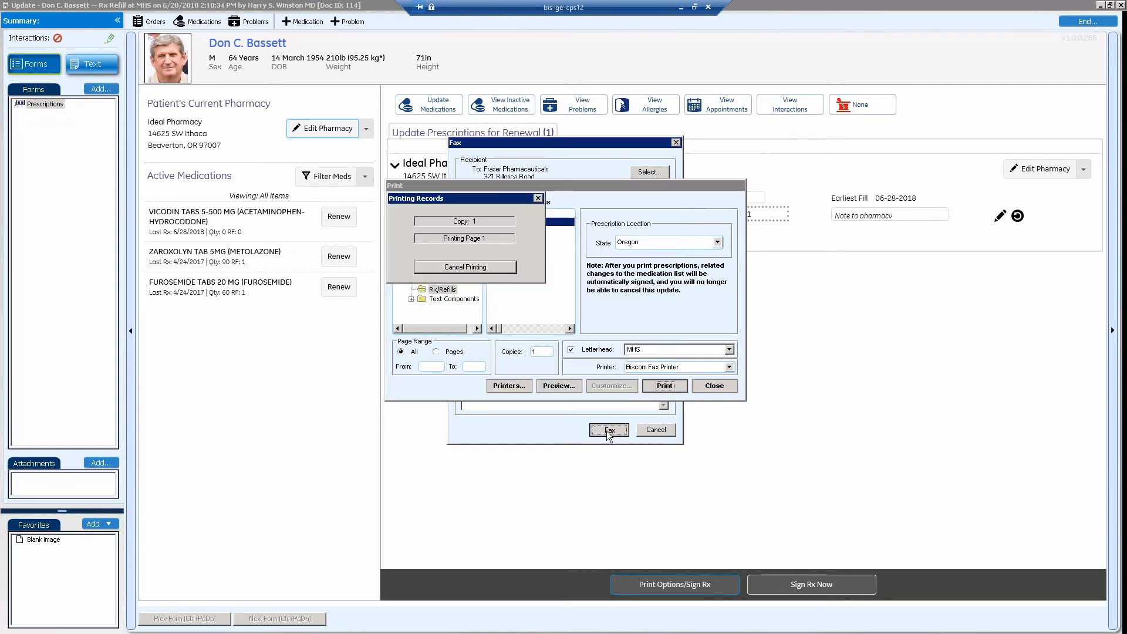
click(714, 386)
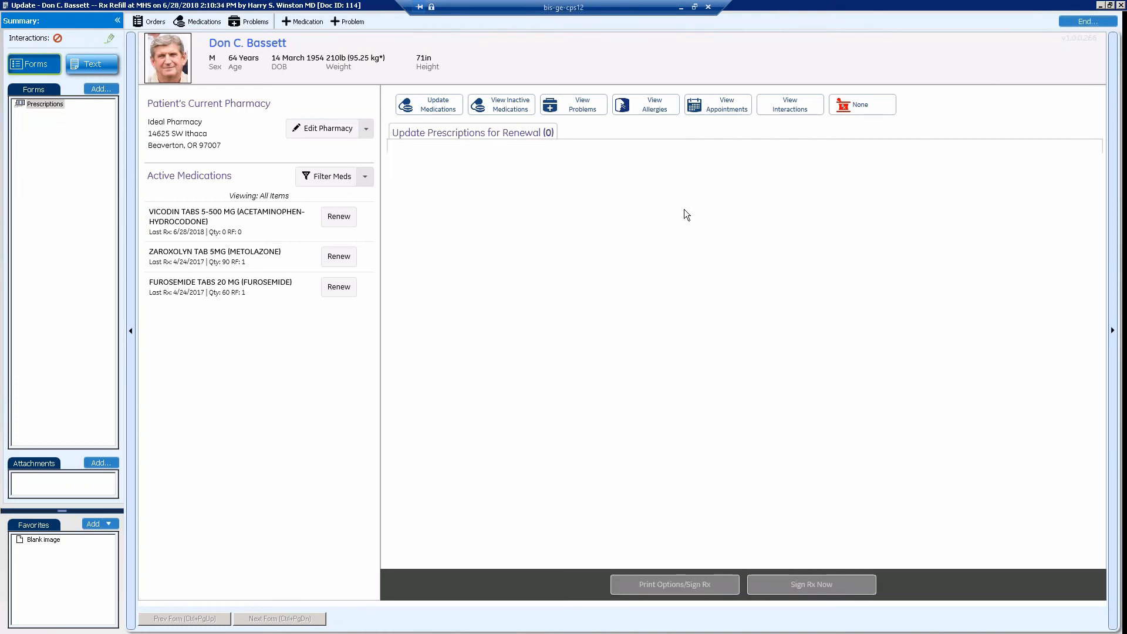
End the refill update by signing its document, and view it in the patient's documents list.
click(1087, 21)
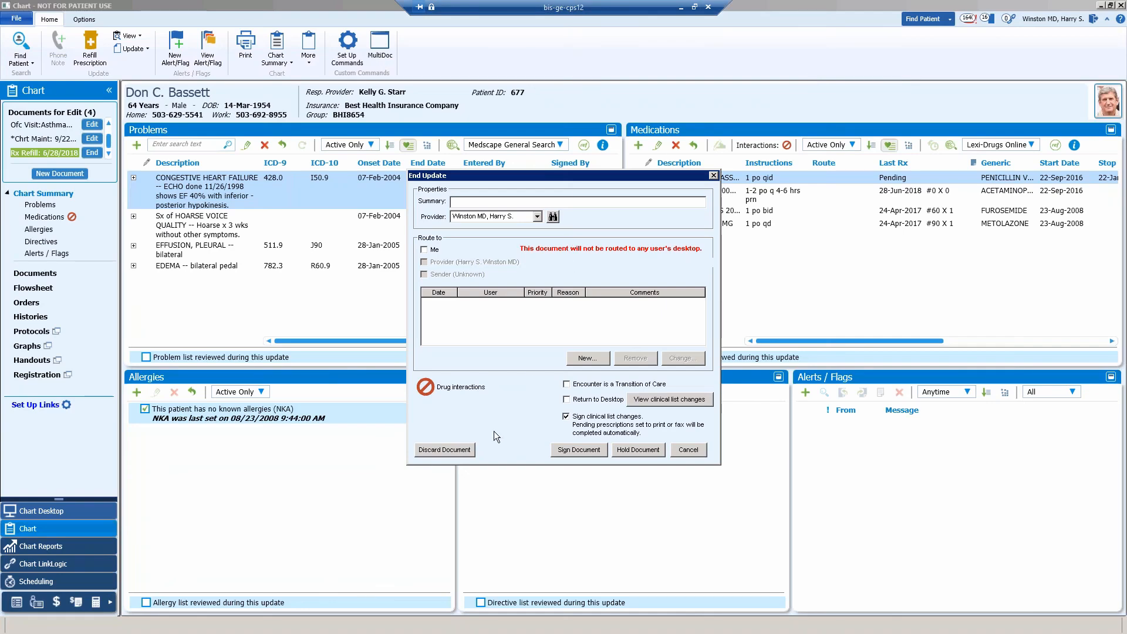
click(559, 449)
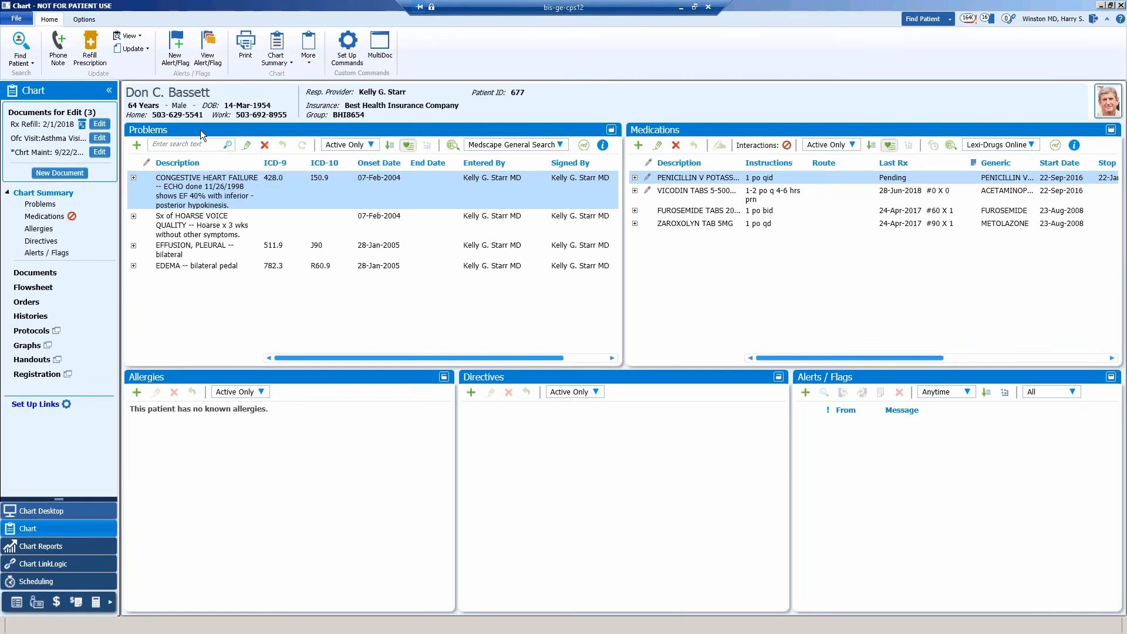
click(35, 273)
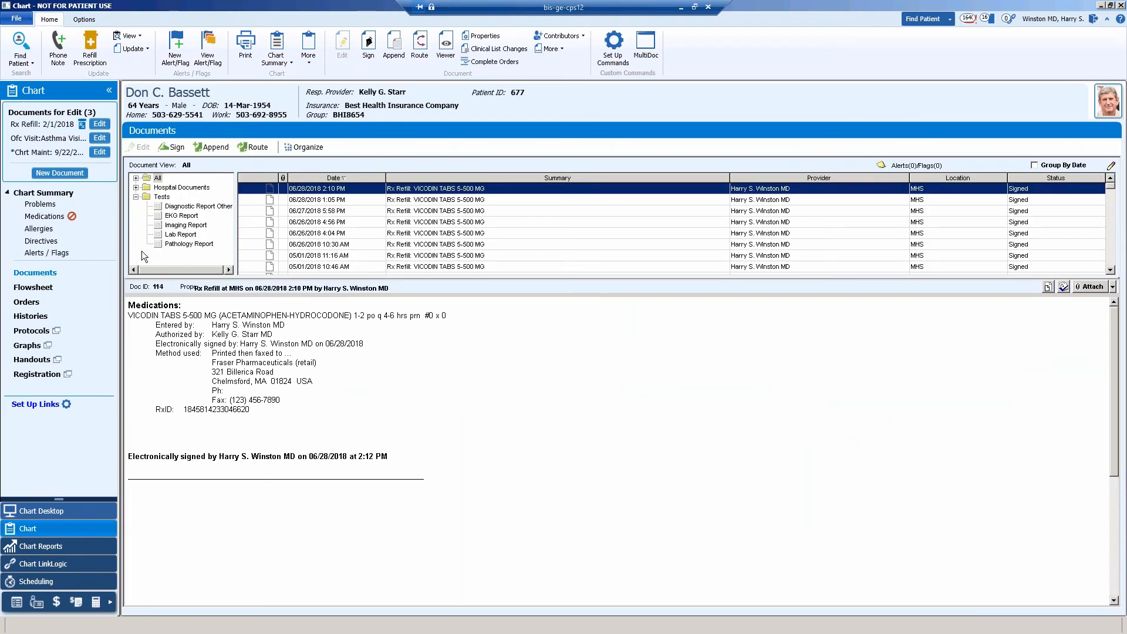
Select the 12/19/2007 EKG report under Tests and send the selected document to the Biscom Fax Printer.
click(180, 216)
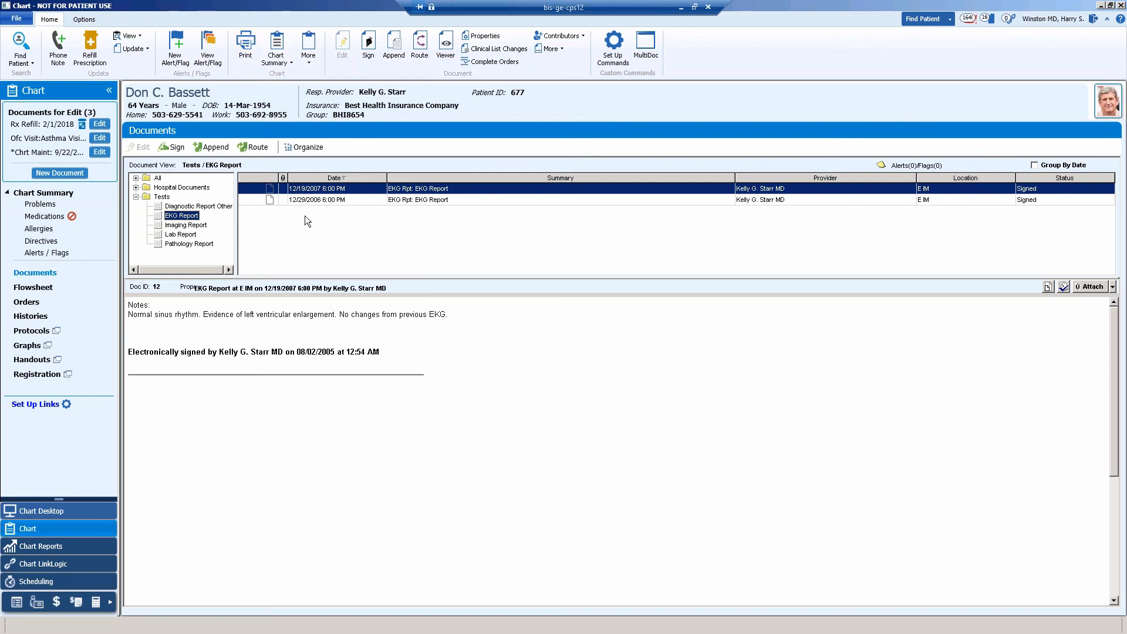
click(246, 48)
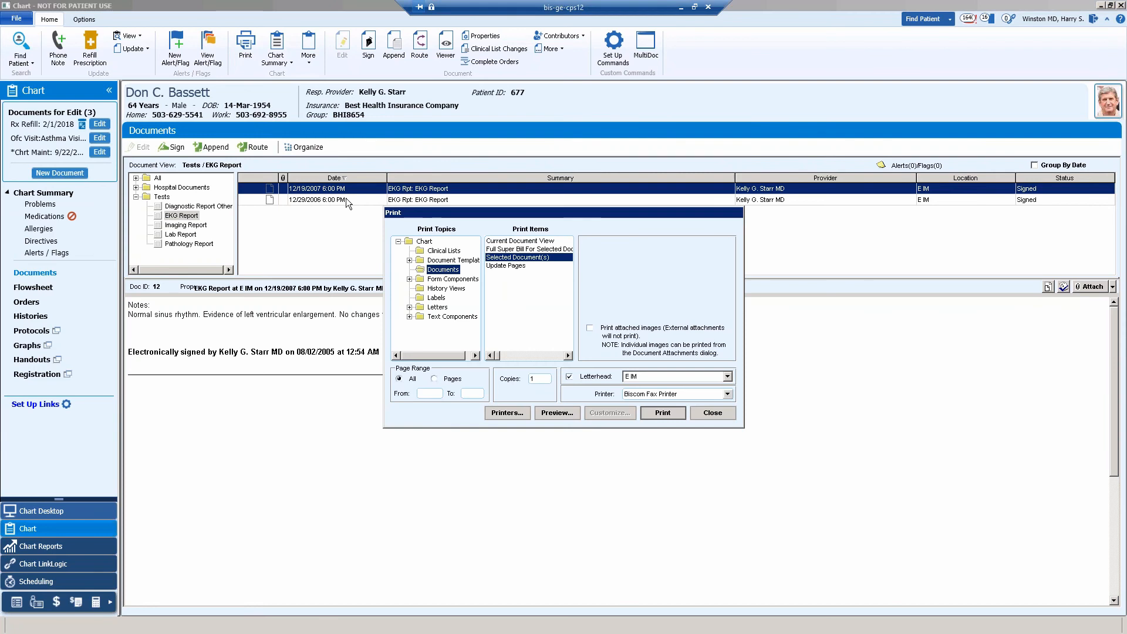
click(670, 411)
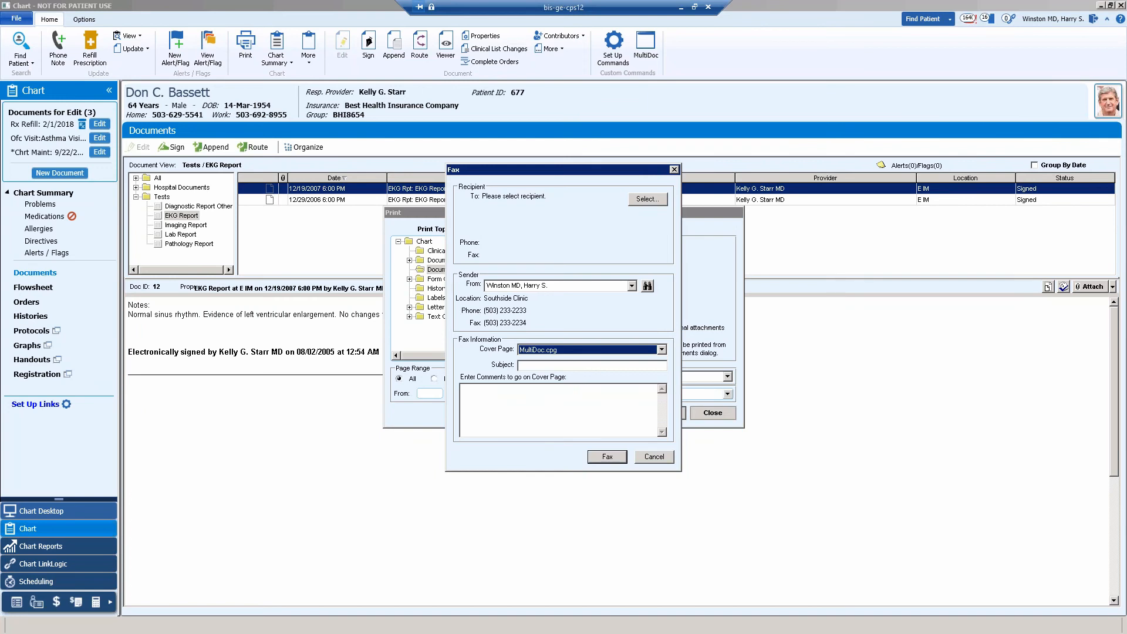
Choose Fraser Pharmaceuticals from the Pharmacies contacts as the recipient of the EKG report fax.
click(649, 201)
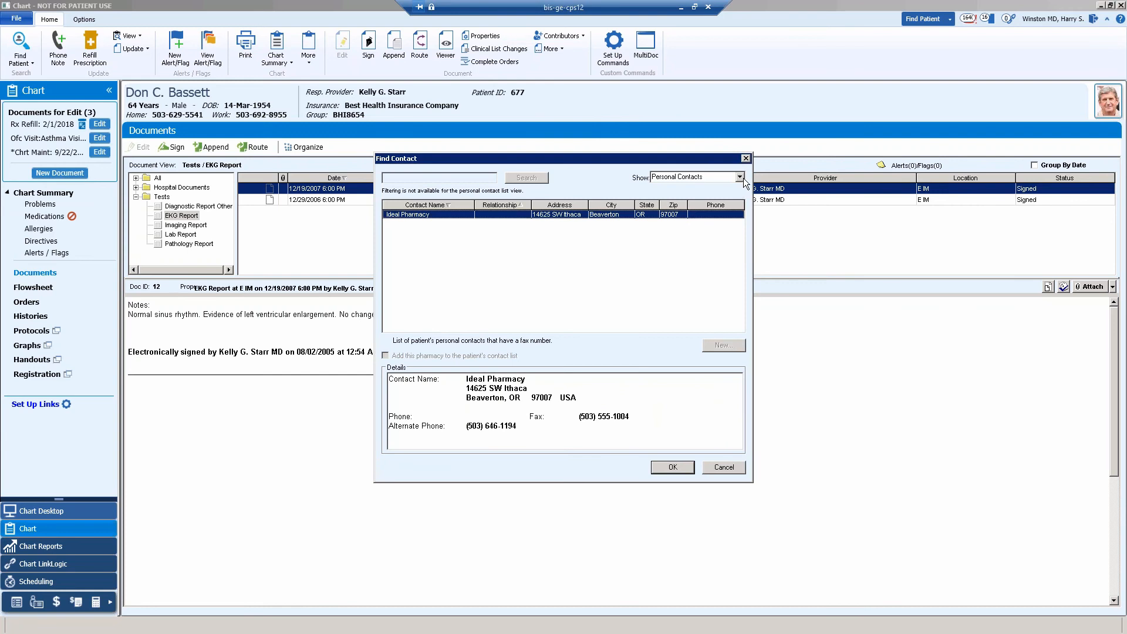
click(740, 177)
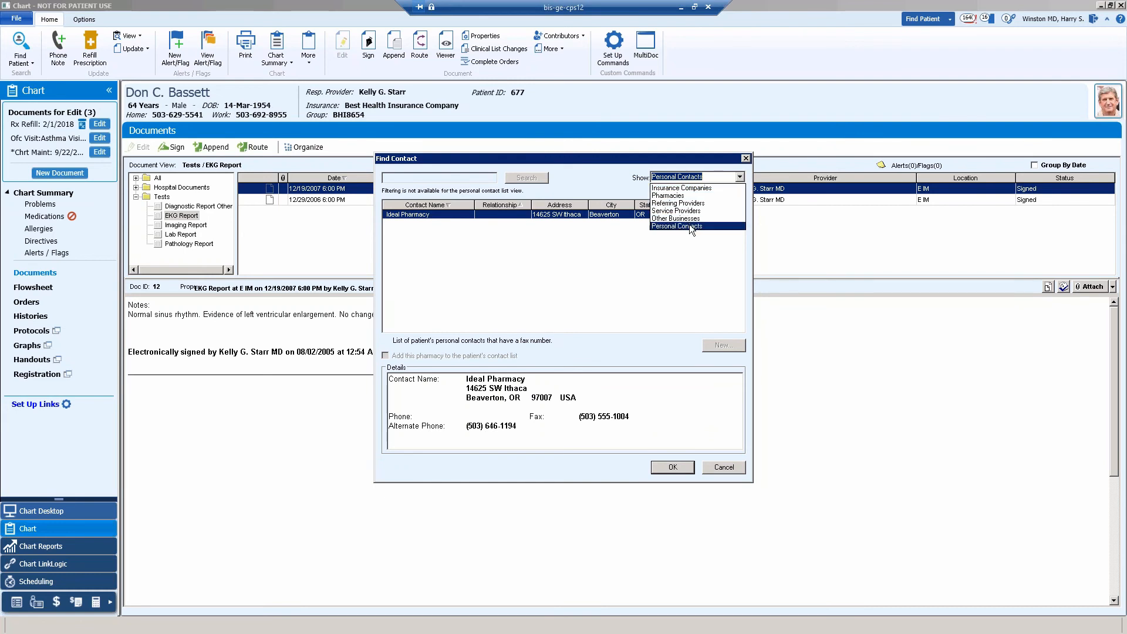
click(670, 196)
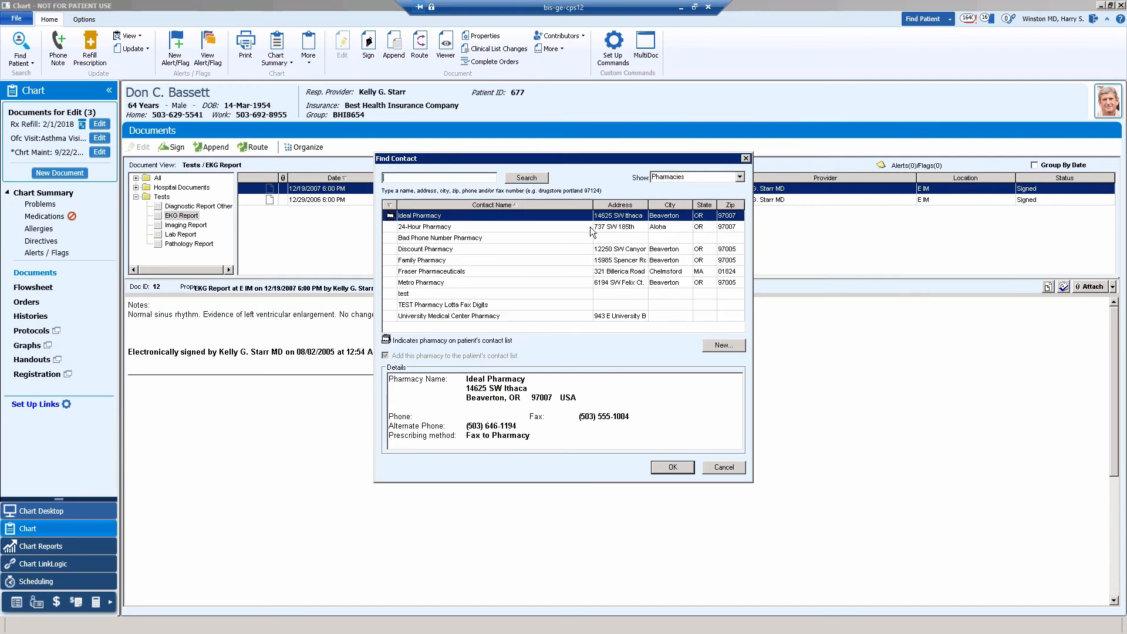
click(423, 273)
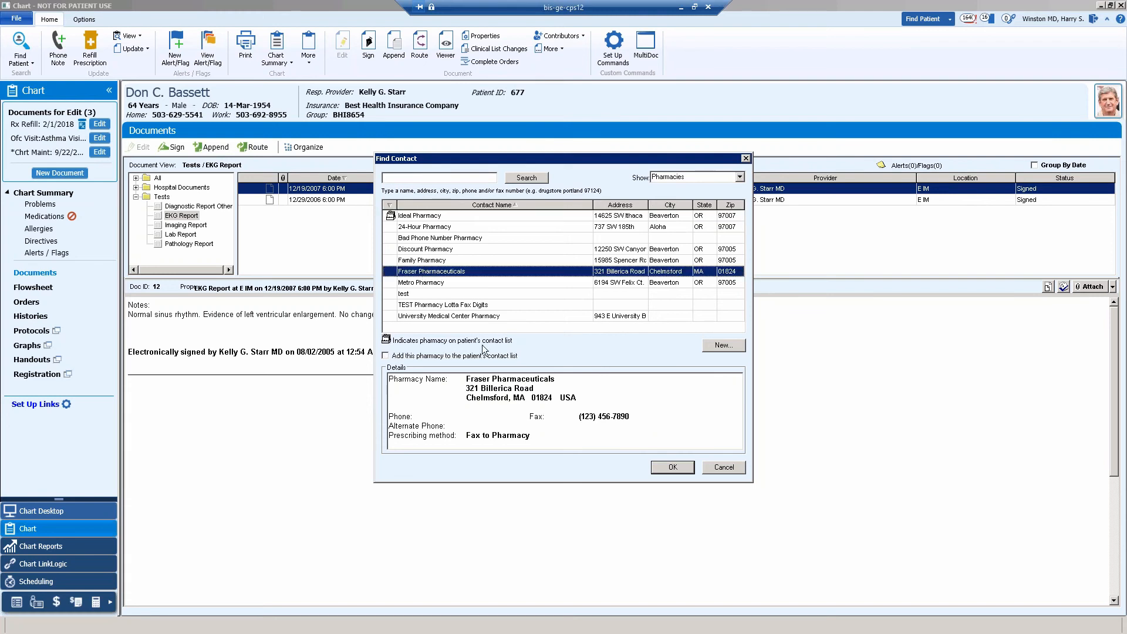
click(672, 468)
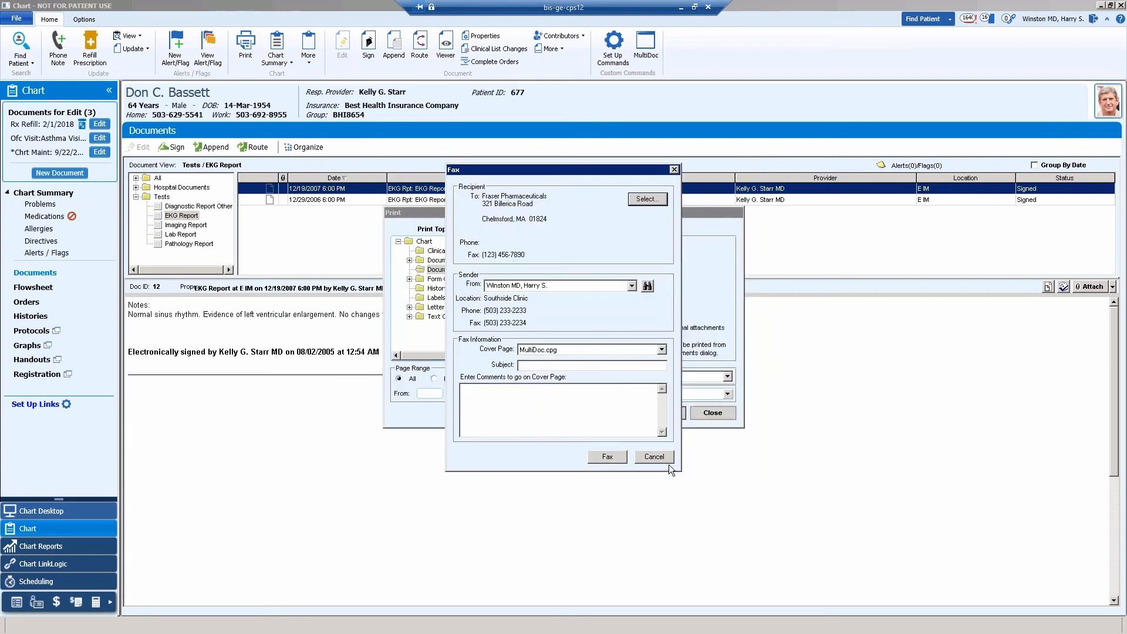
Fax the EKG report with the GE.cpg cover page, subject "test" and comment "test", and close the print dialog.
click(662, 349)
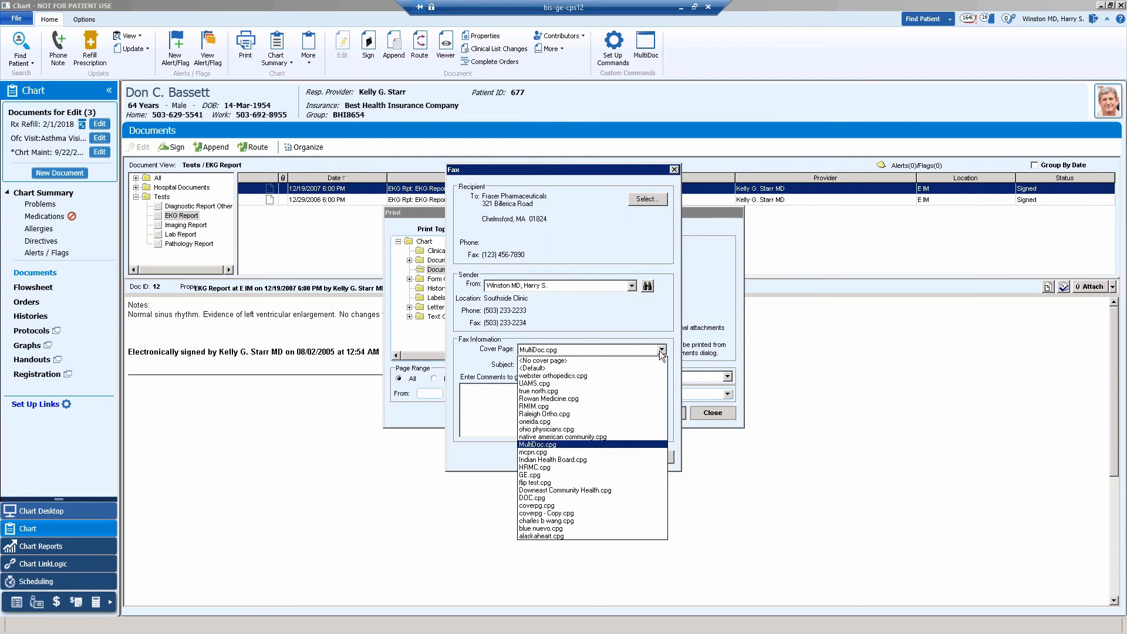
click(537, 475)
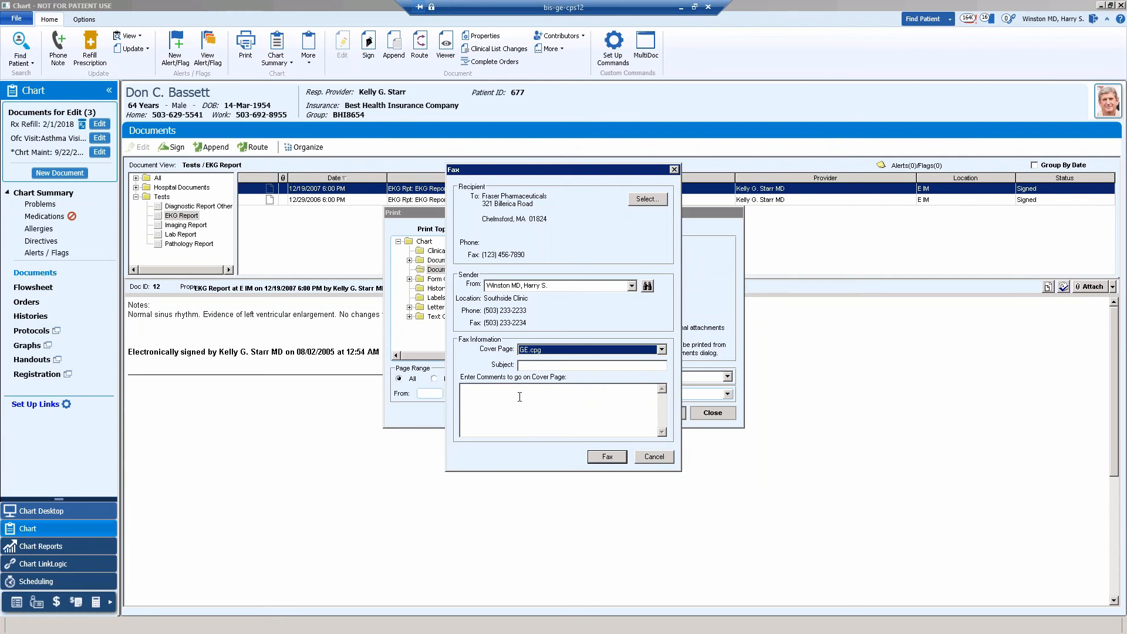
click(533, 364)
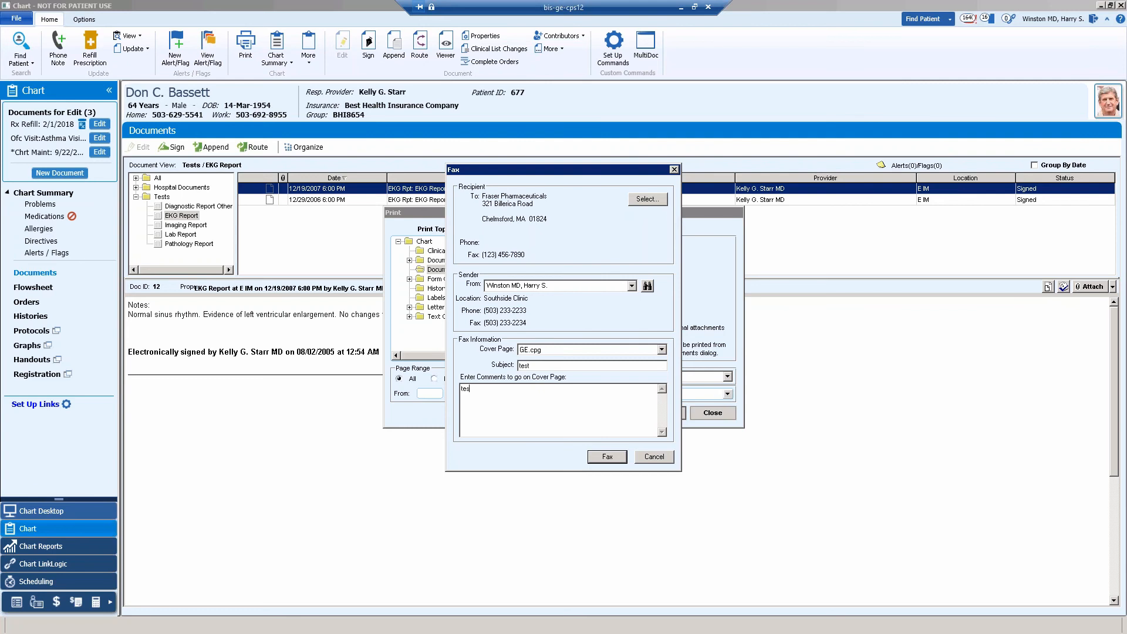
click(604, 458)
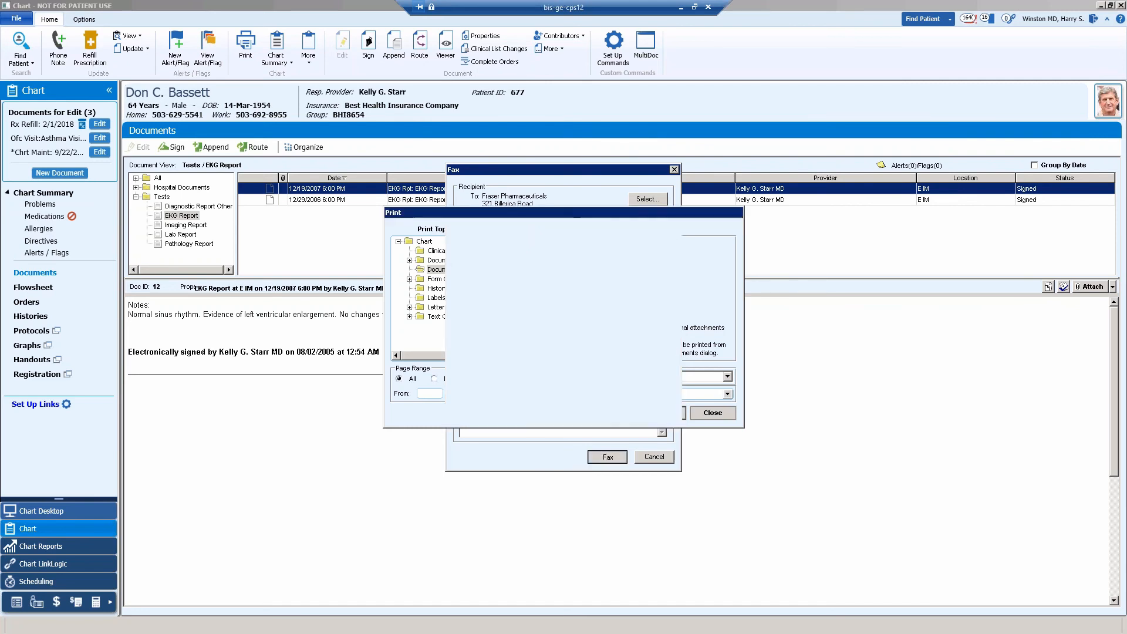
click(713, 413)
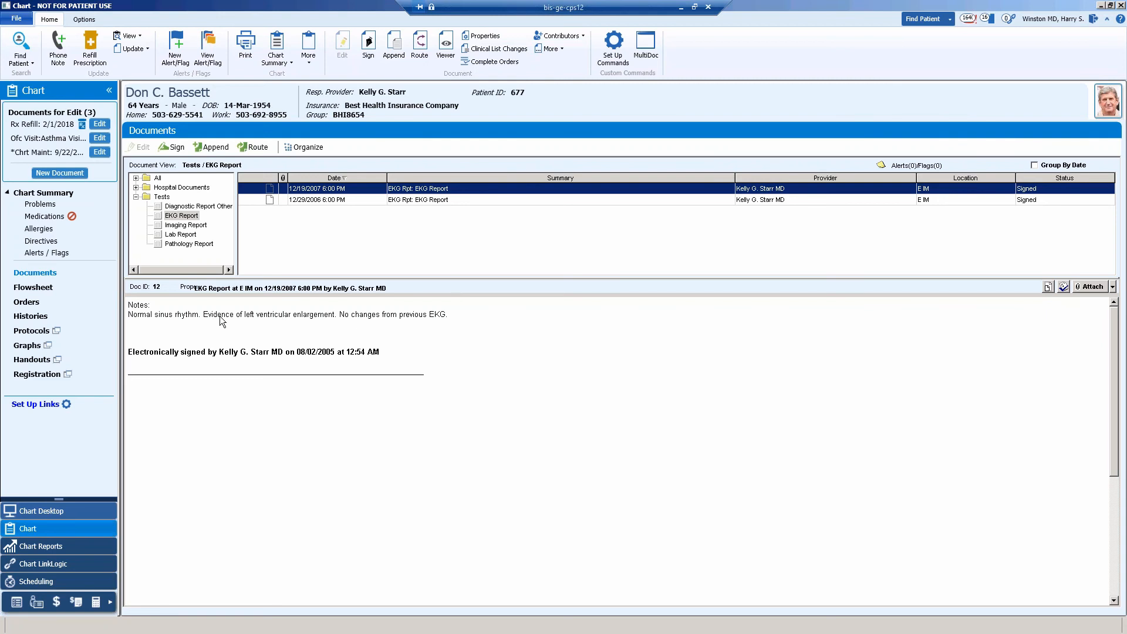
Open the Fax Status list in Chart Desktop and sort the jobs by date and time, newest first.
click(38, 510)
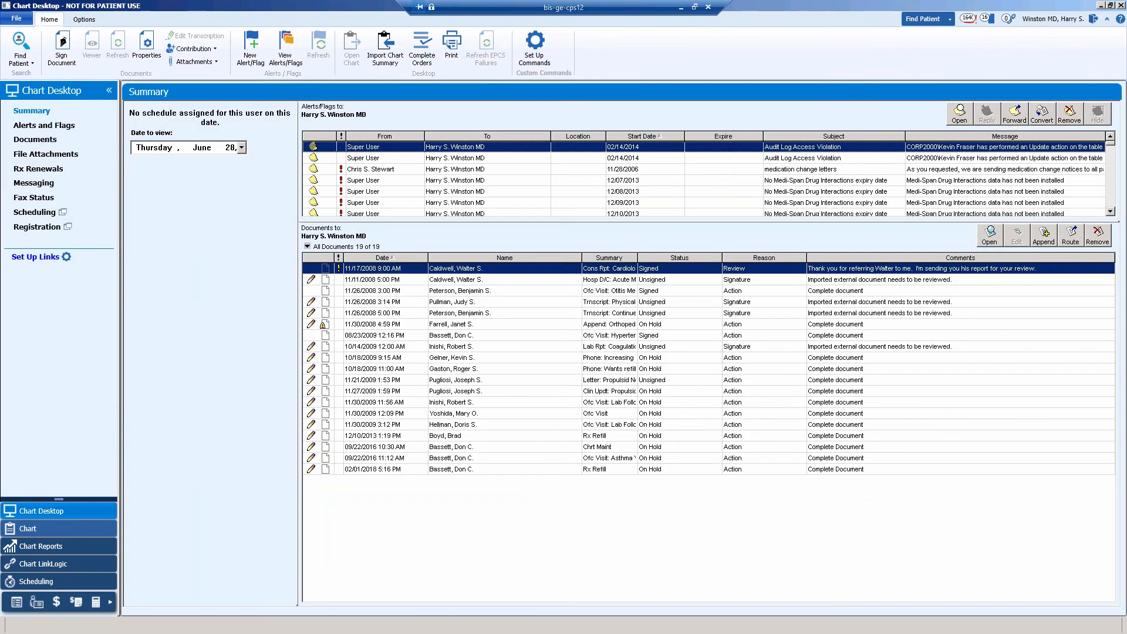
click(33, 198)
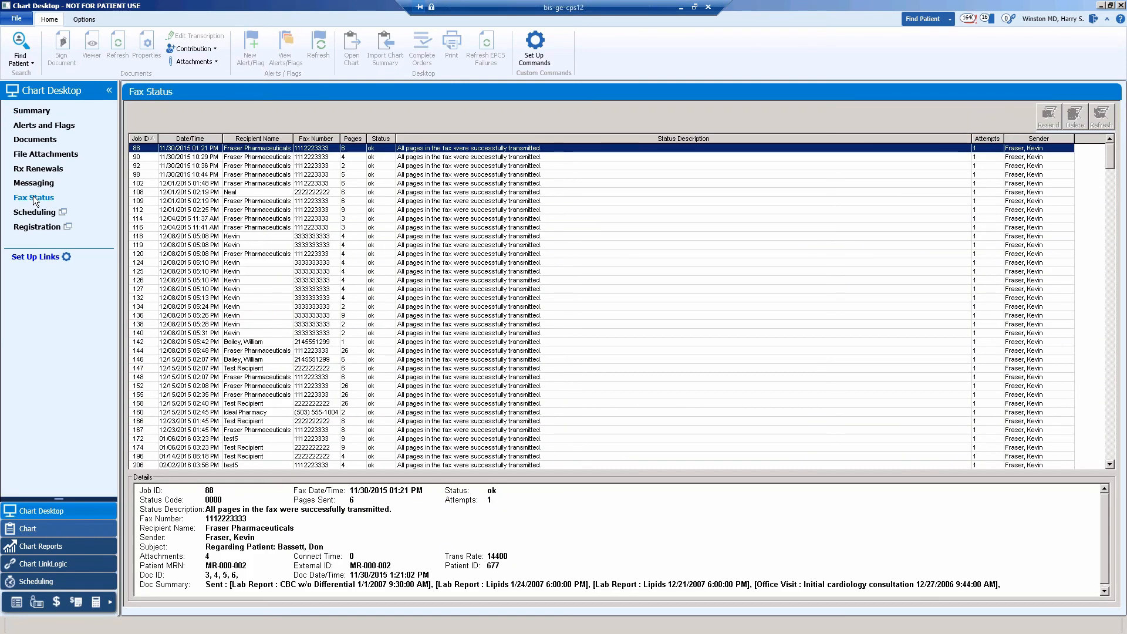
click(199, 140)
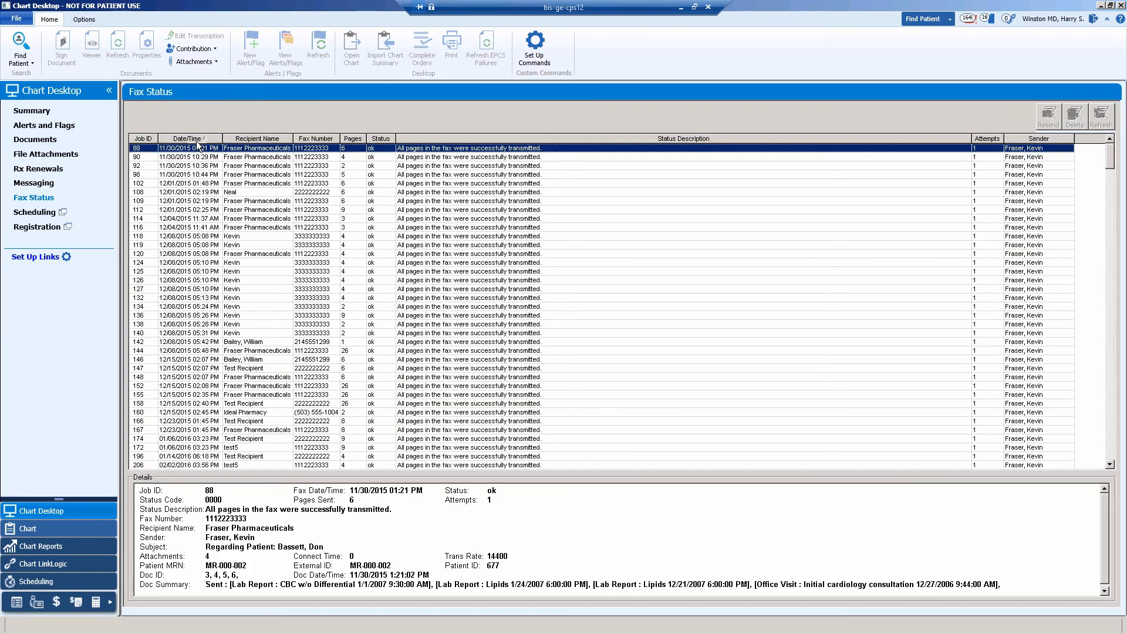
click(198, 141)
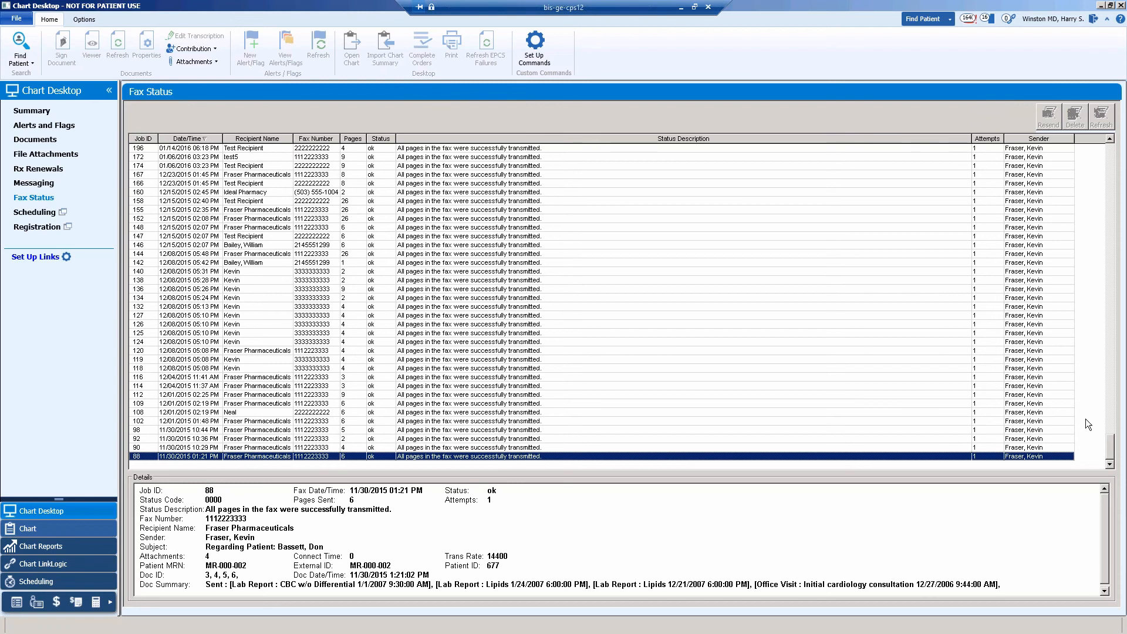
Examine the status description in the details of the 06/28/2018 02:12 PM fax to Fraser Pharmaceuticals.
scroll(1092, 307, up, 20)
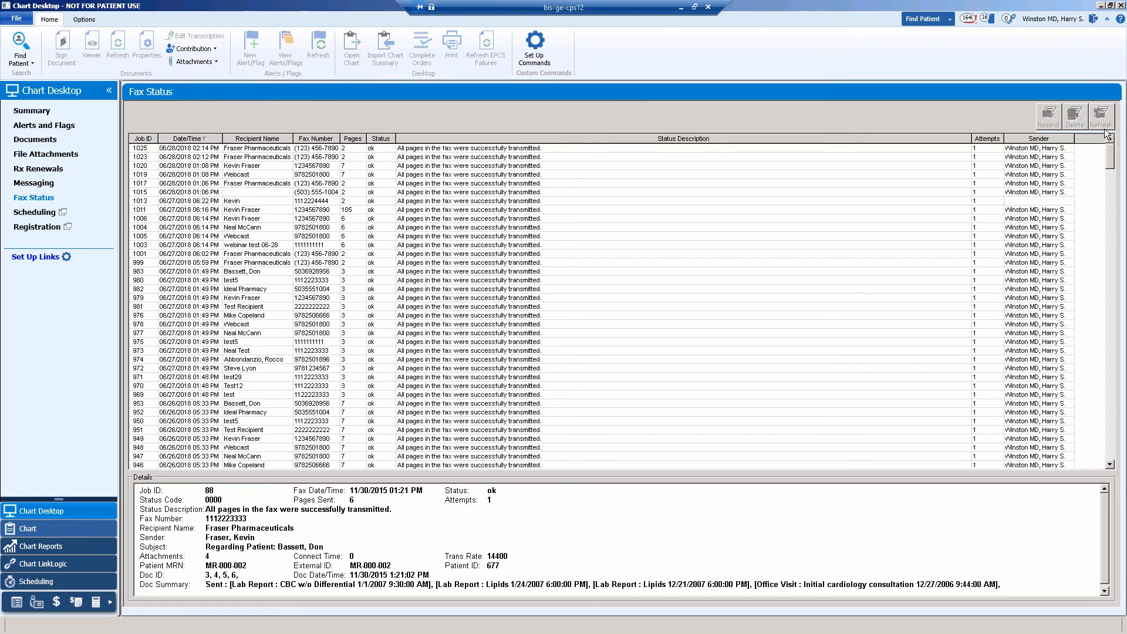
click(200, 157)
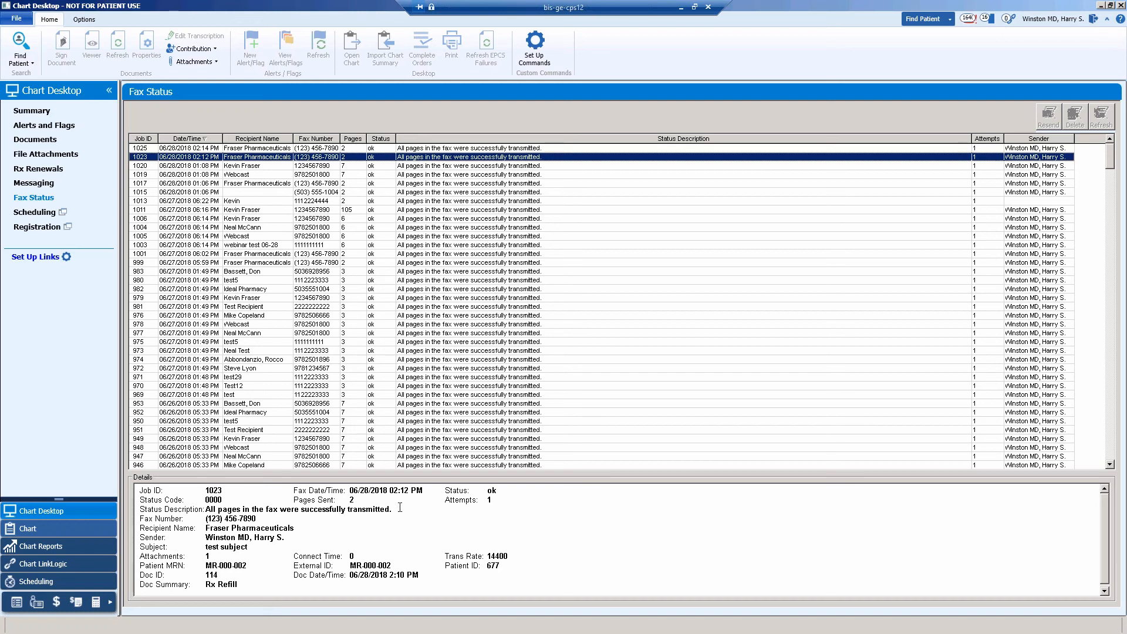
drag(211, 509, 390, 510)
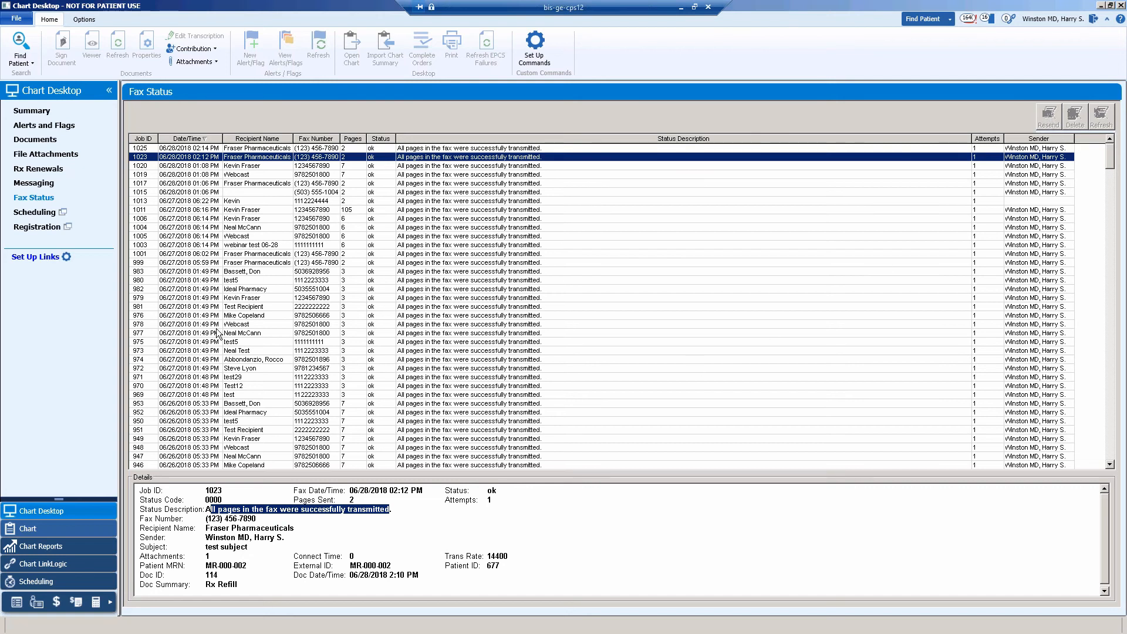
Show all of the patient's documents in Chart and open the Rx Refill dated 06/28/2018 2:10 PM.
click(28, 529)
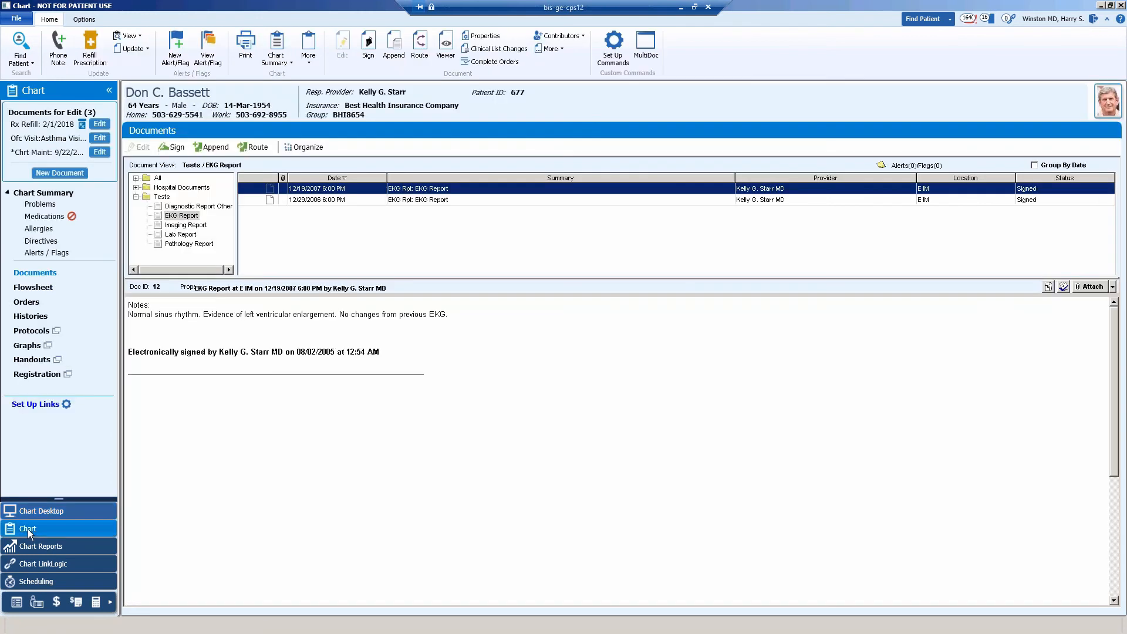
click(157, 177)
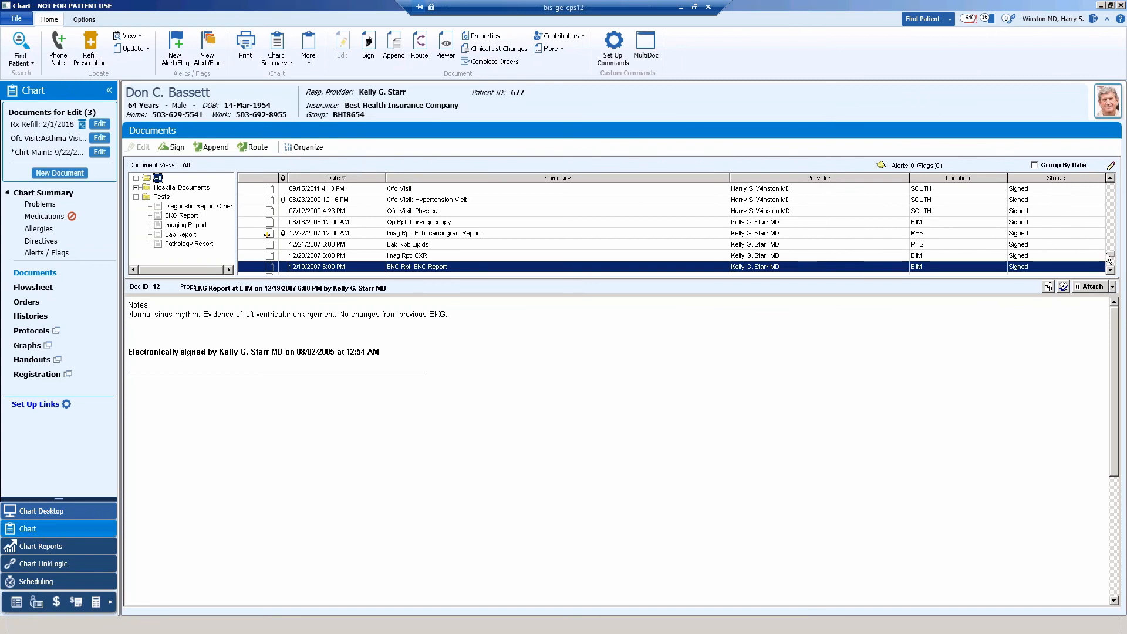
drag(1109, 254, 1124, 179)
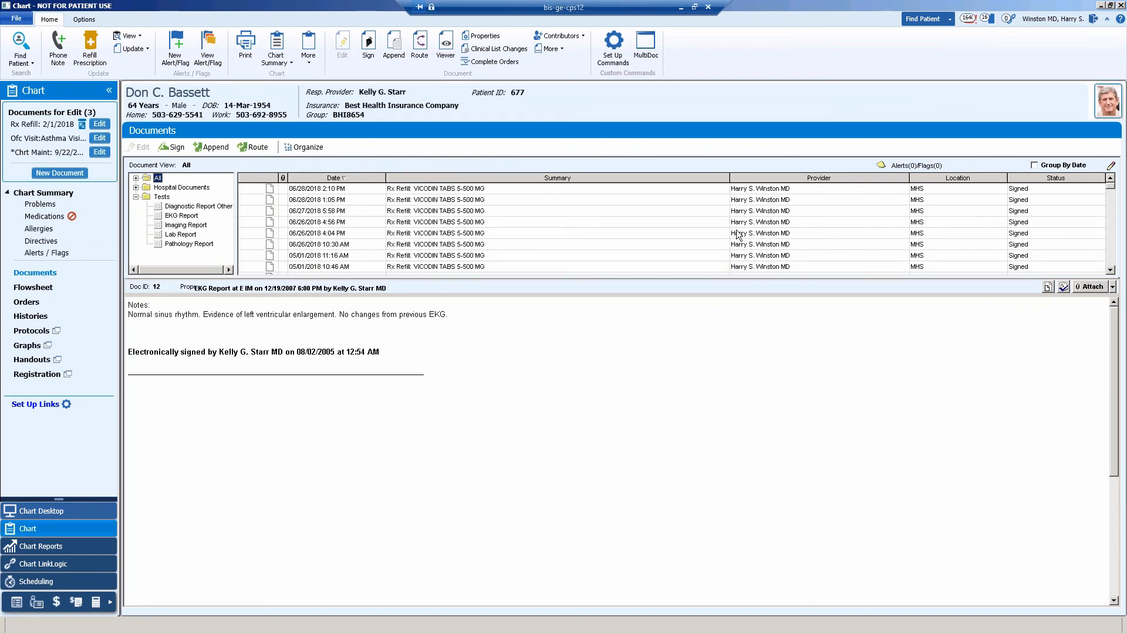
click(351, 187)
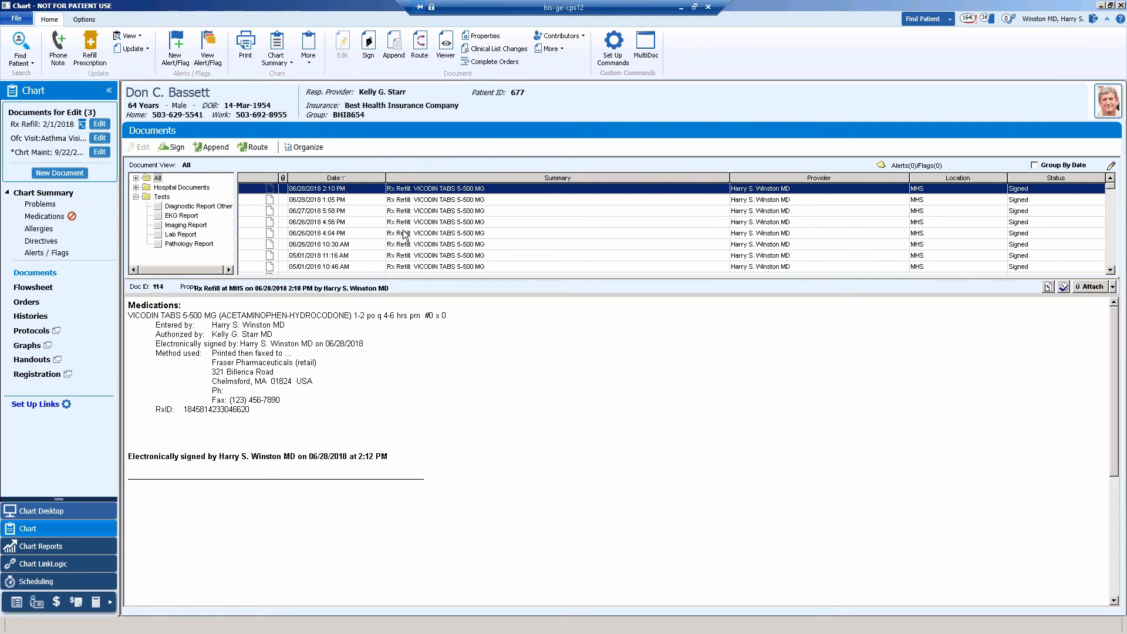
Launch MultiDoc for the patient and sign in with the username and account password.
click(648, 47)
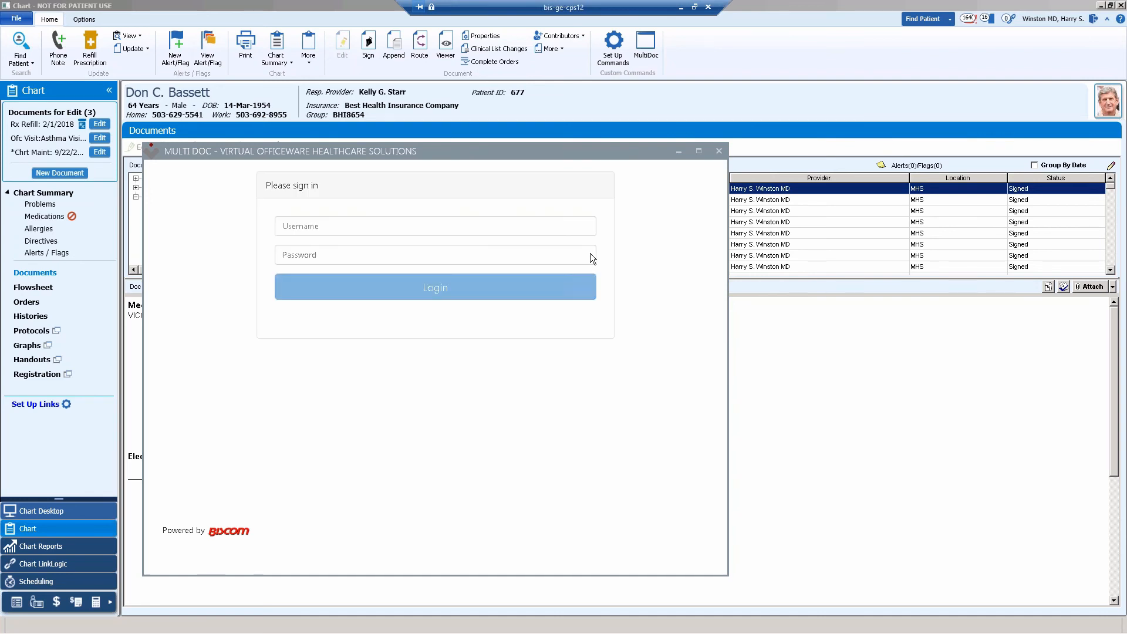
click(379, 227)
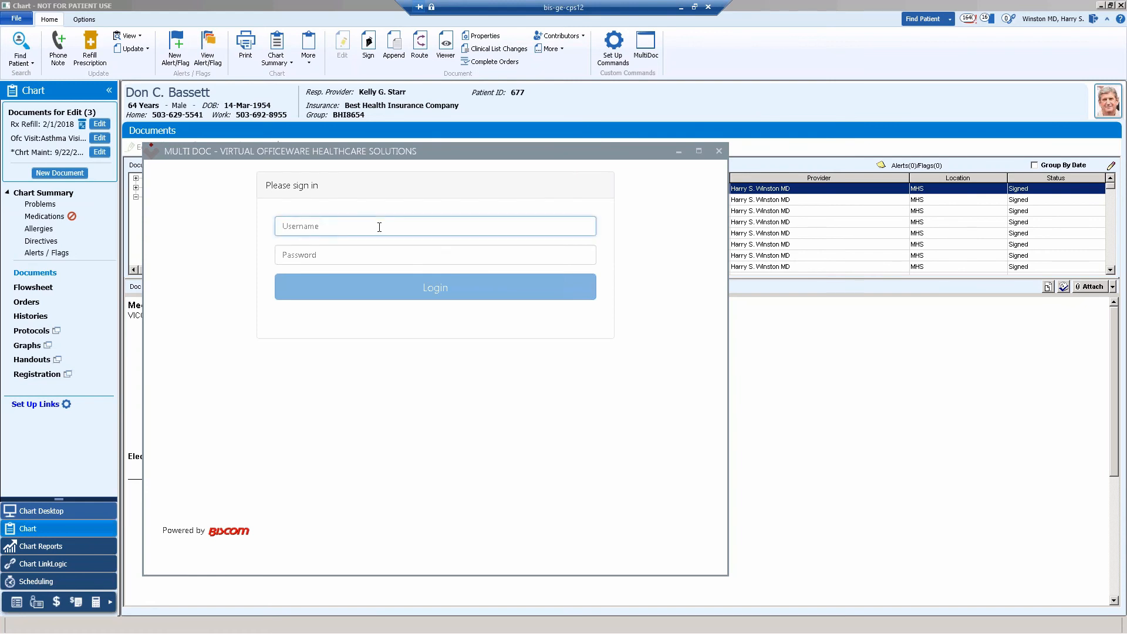
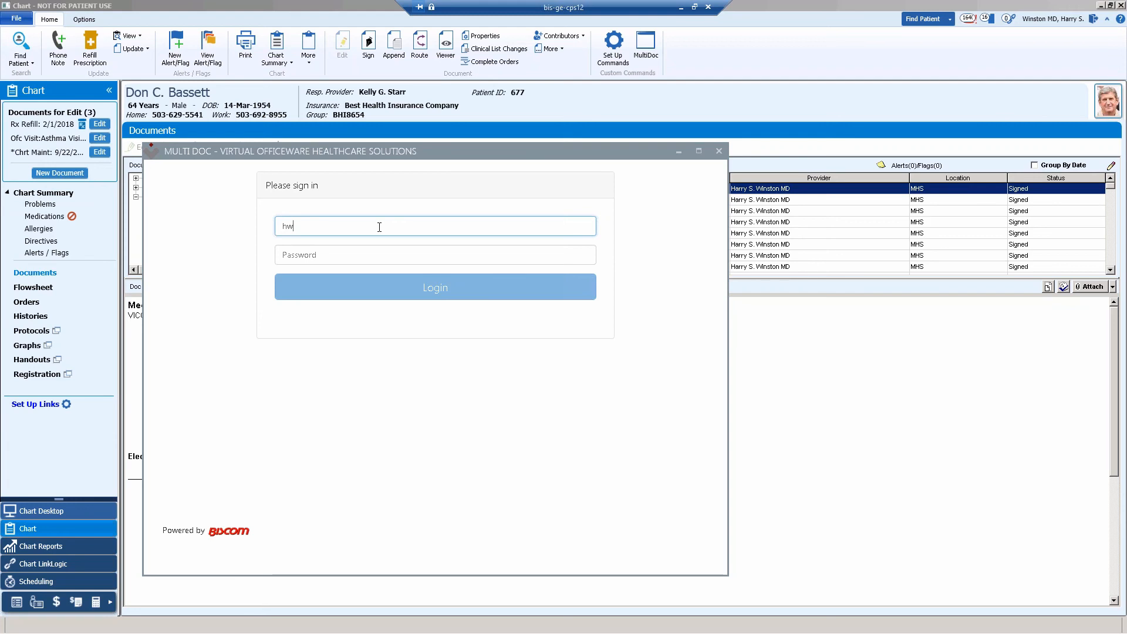
key(Tab)
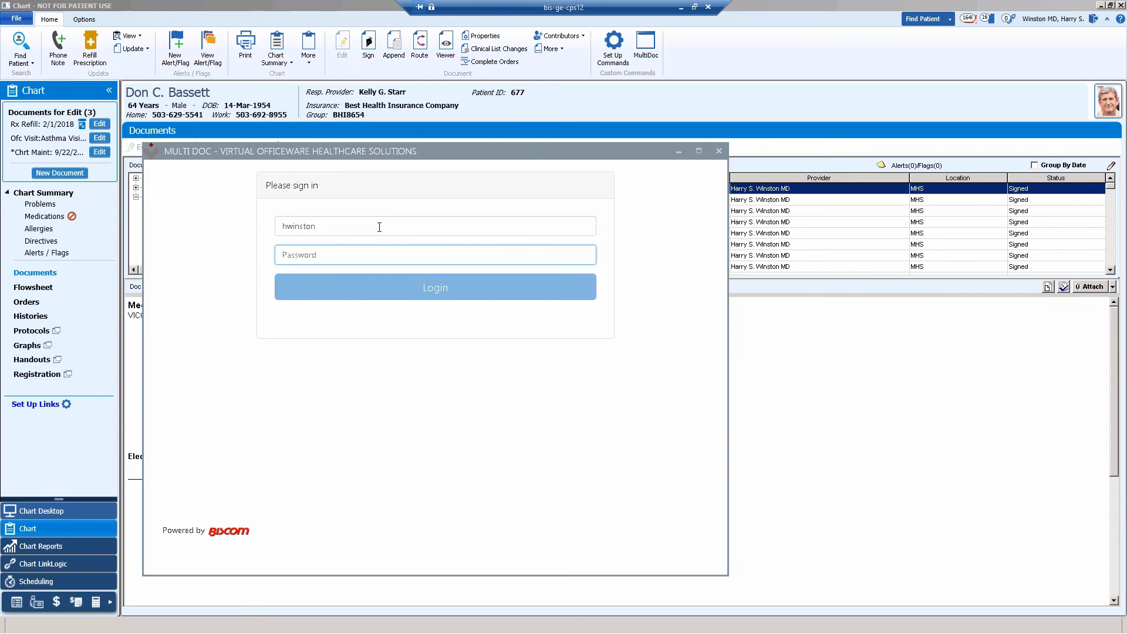
text(•••••)
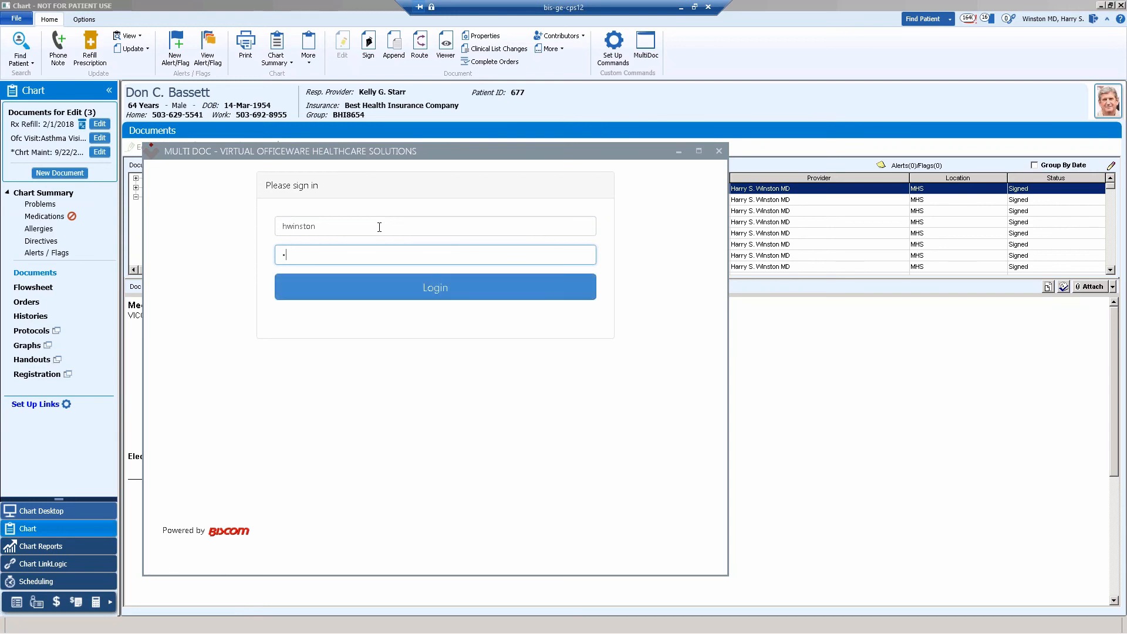
text(••••)
key(Return)
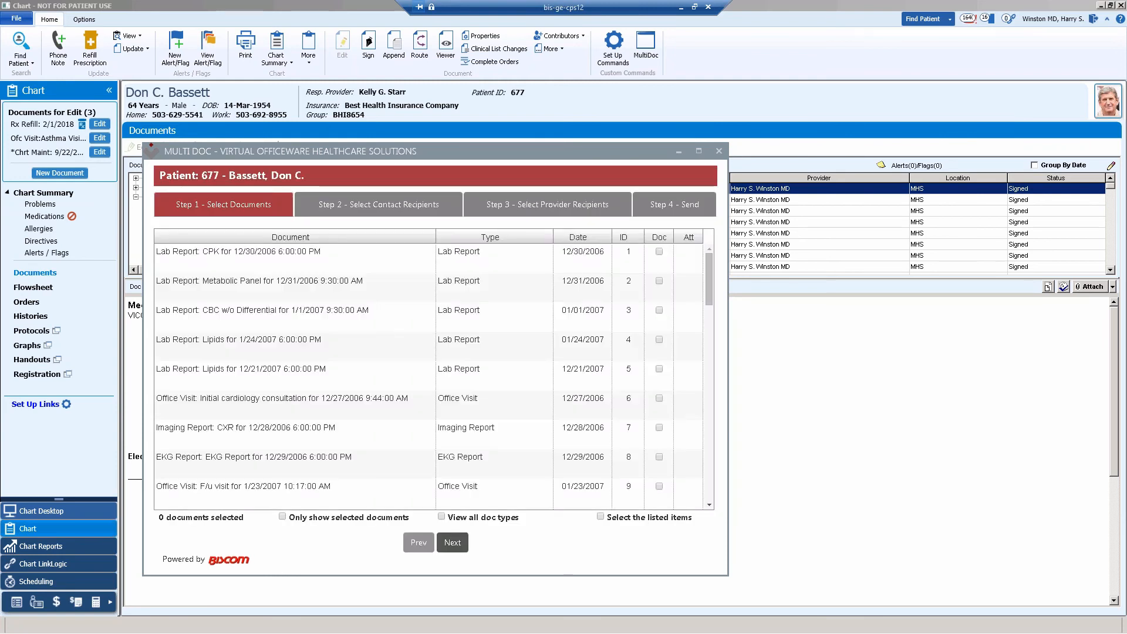
drag(414, 151, 461, 106)
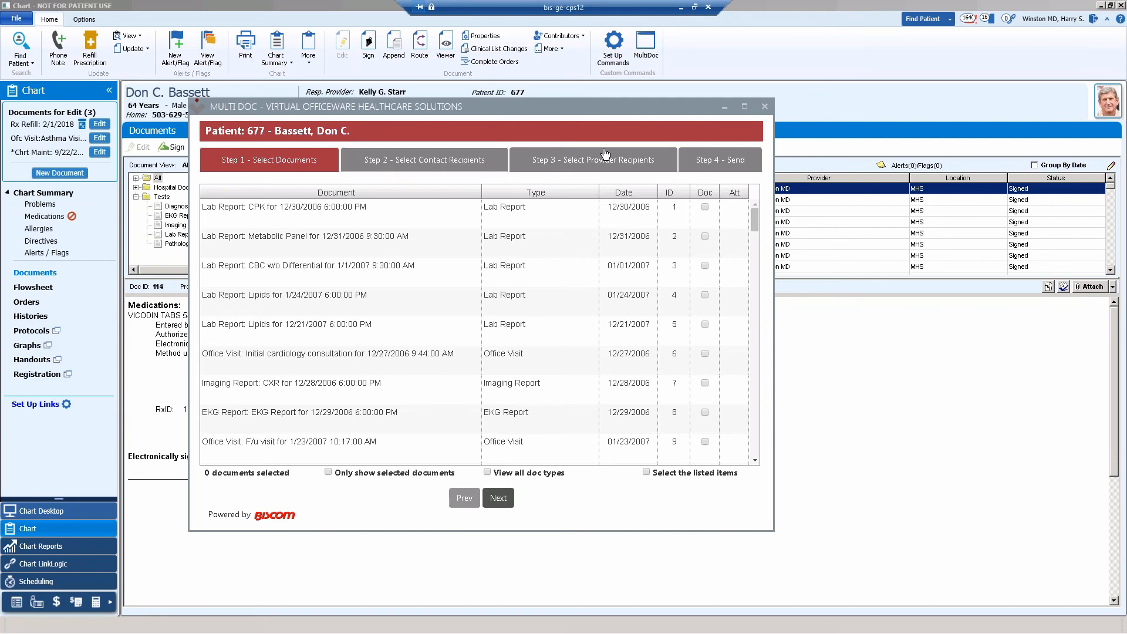
Look at the contact and provider recipient steps of MultiDoc, then return to the document selection.
click(500, 498)
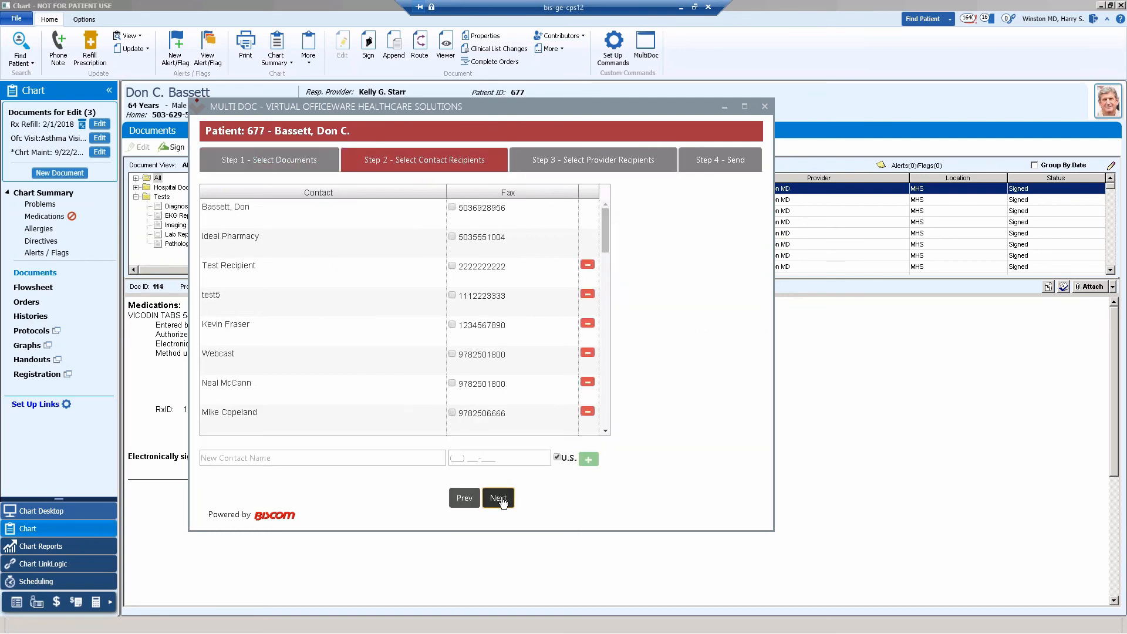
click(498, 498)
click(464, 498)
click(260, 167)
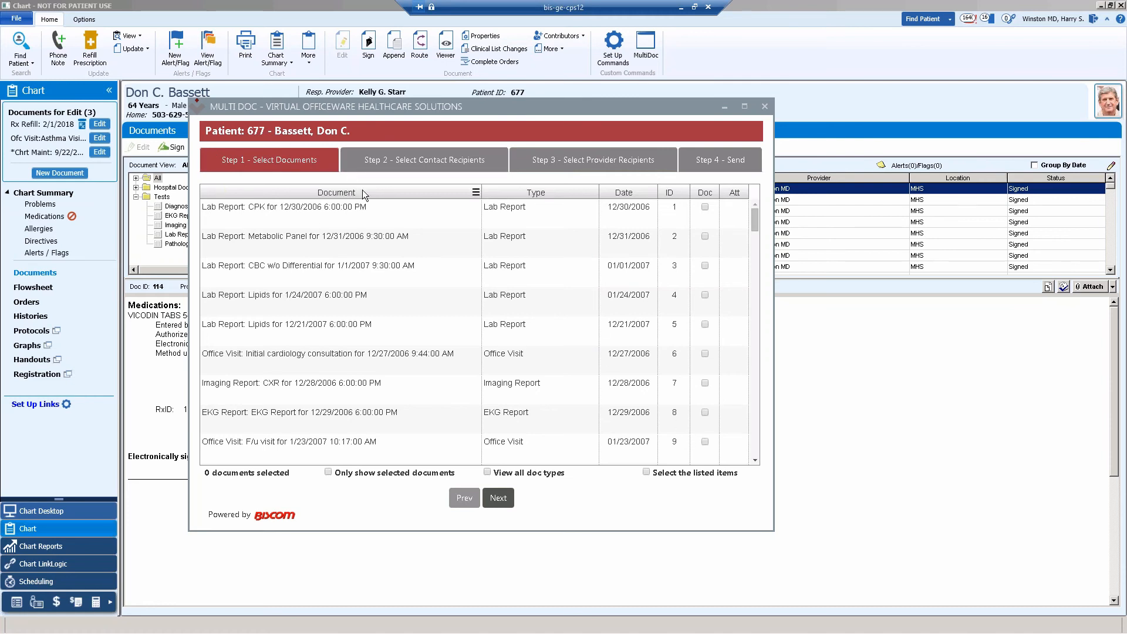
Select all listed documents, then exclude the Metabolic Panel and CBC w/o Differential lab reports.
click(646, 472)
click(705, 236)
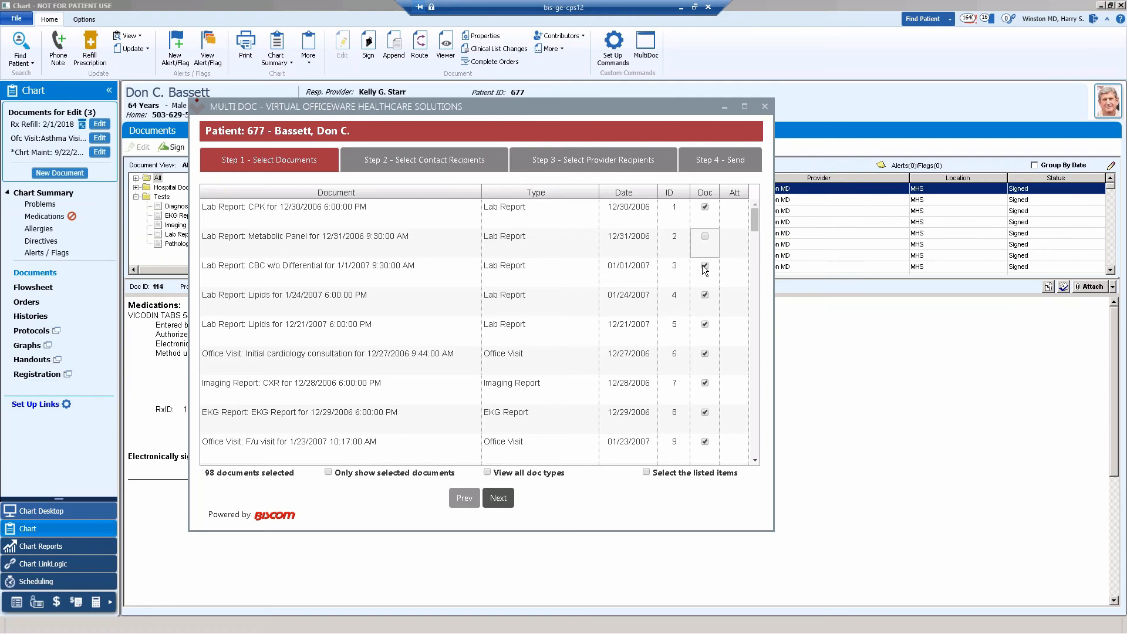
click(705, 267)
Sort the document list by document name, then by type in ascending order.
click(338, 193)
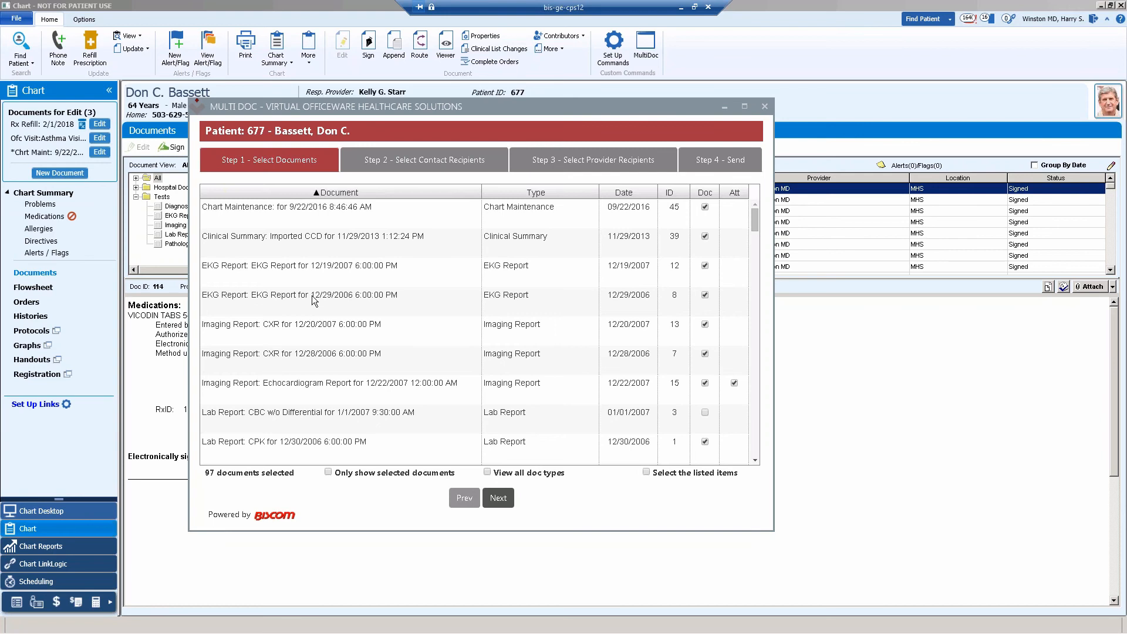
click(549, 194)
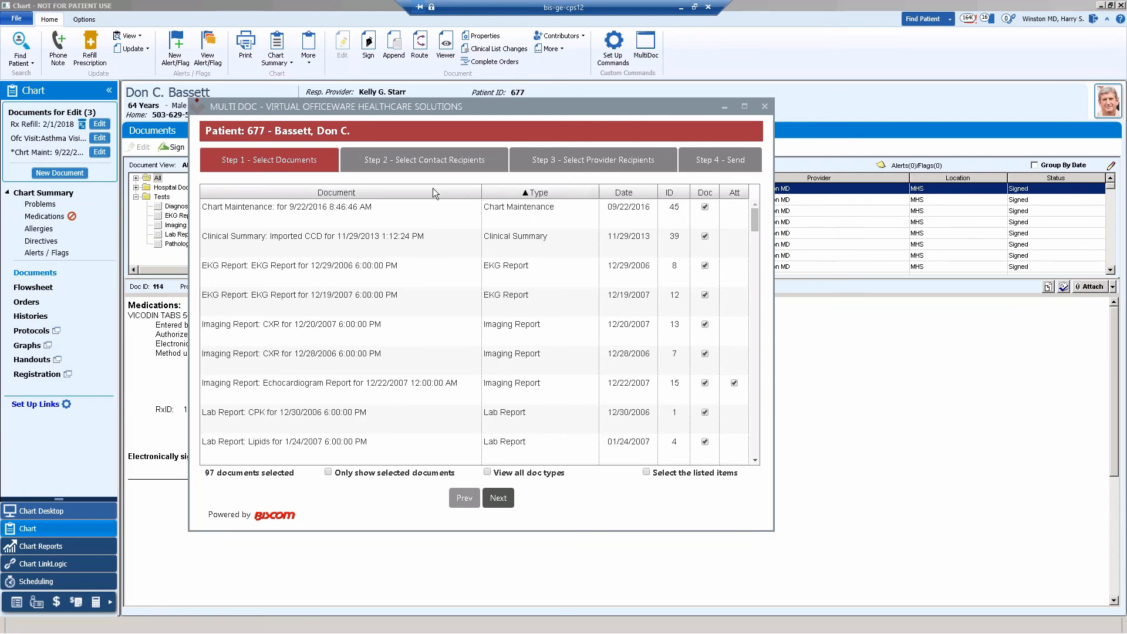
Filter the document list by type to Lab Report only and select all the listed items.
click(594, 193)
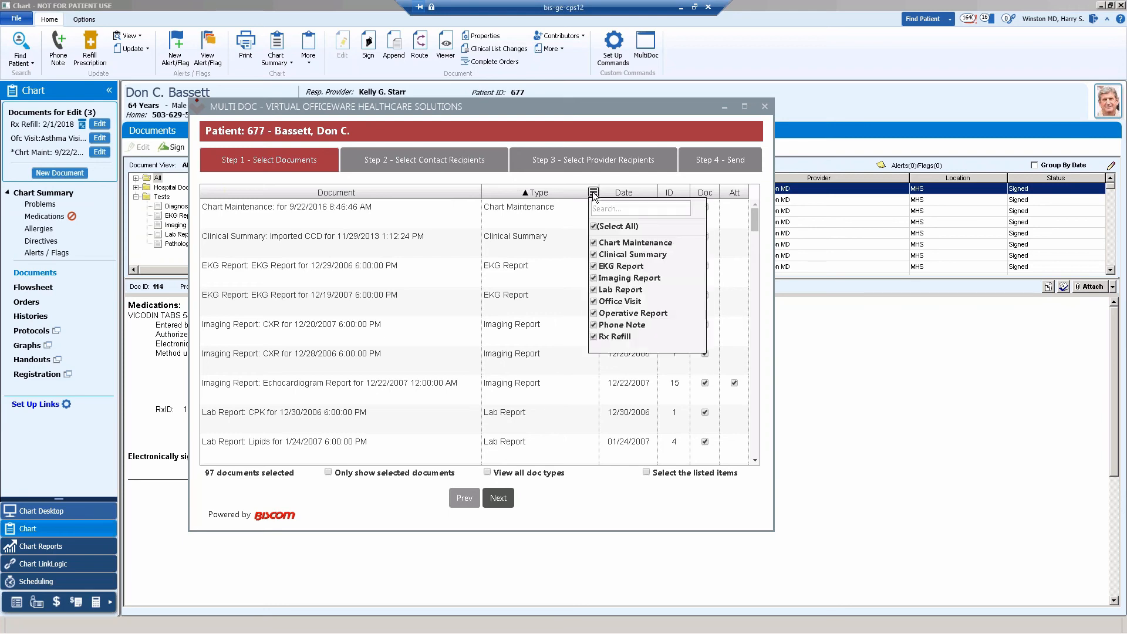
click(594, 227)
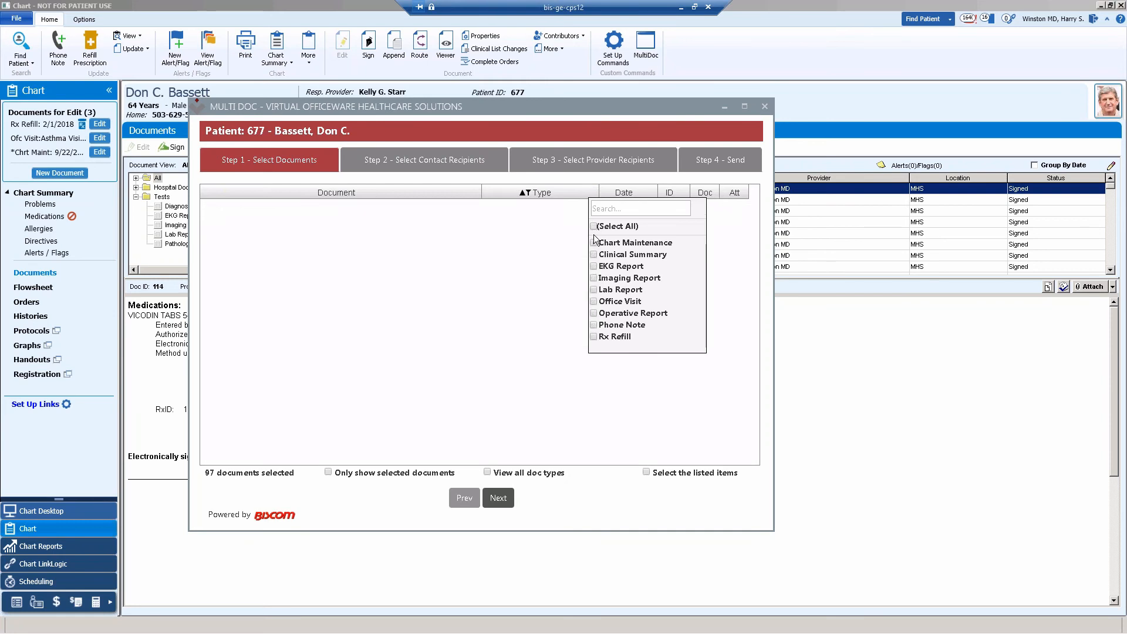
click(594, 289)
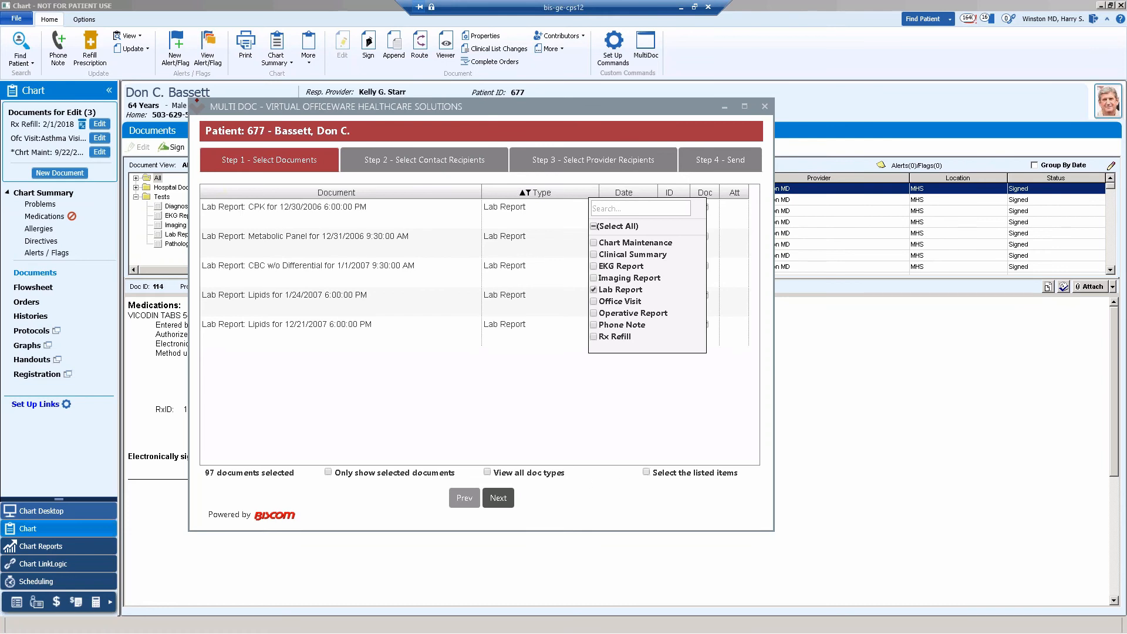
click(647, 472)
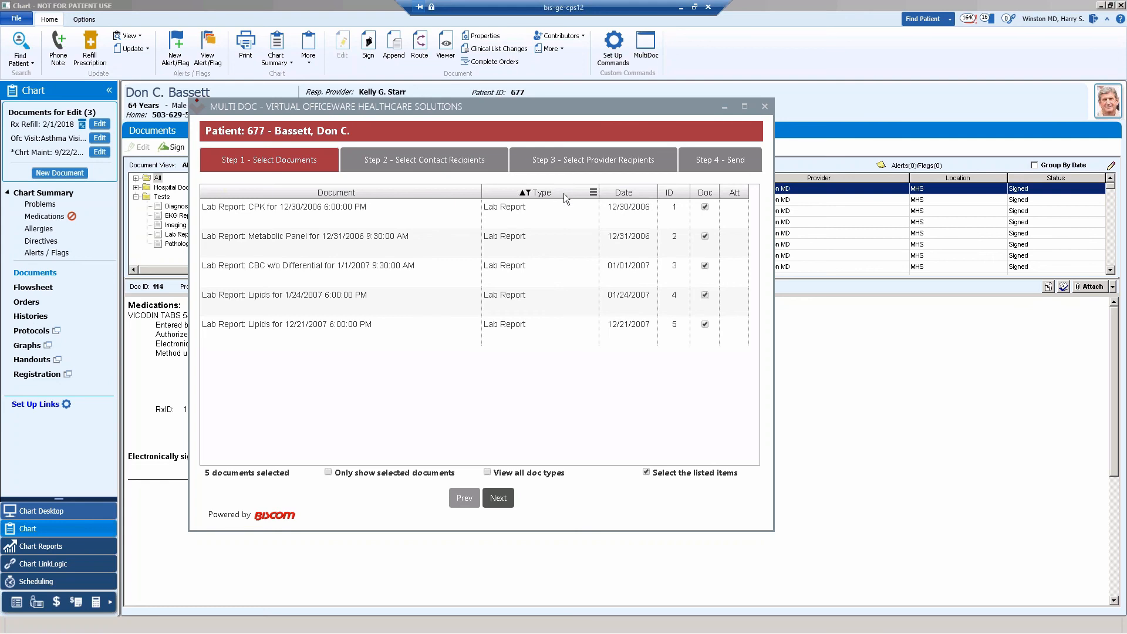
Restore all document types in the type filter.
click(593, 193)
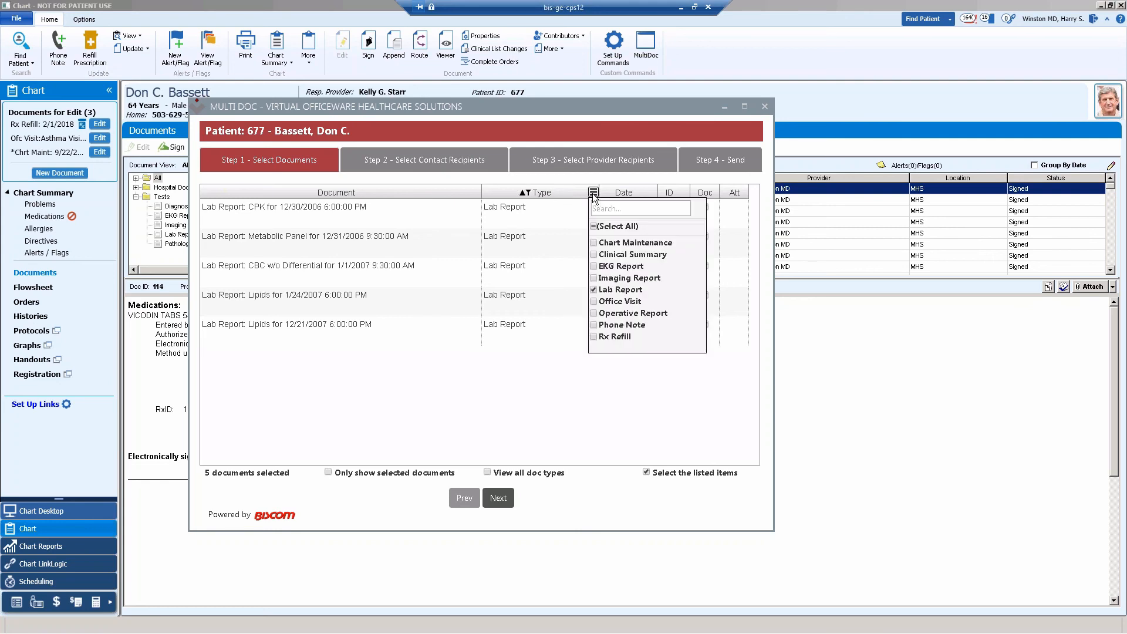
click(594, 227)
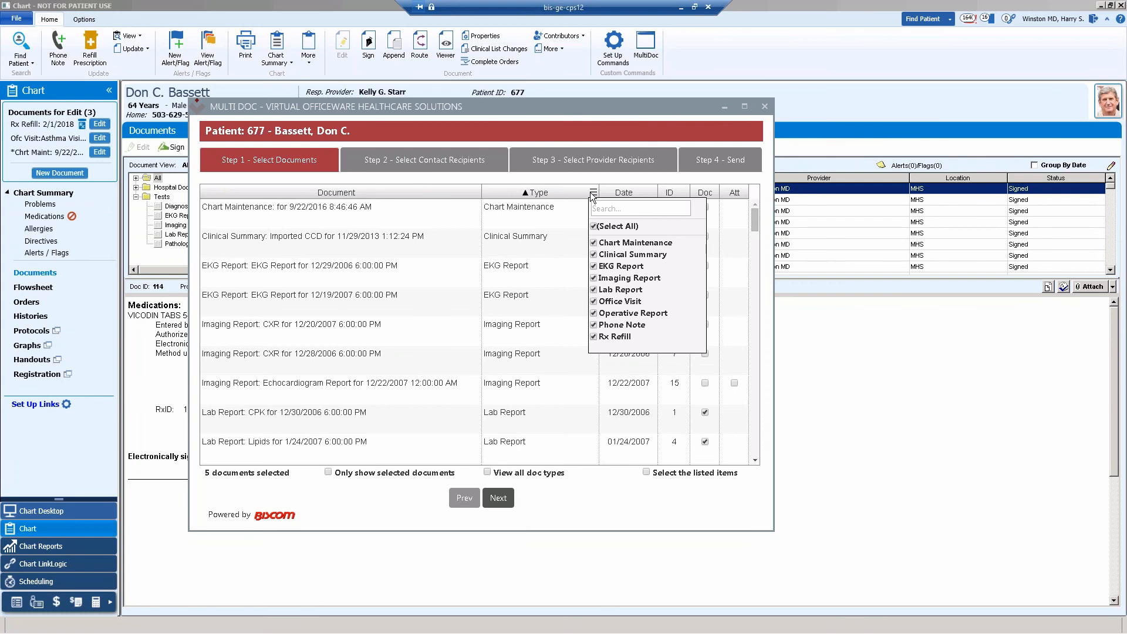
click(568, 226)
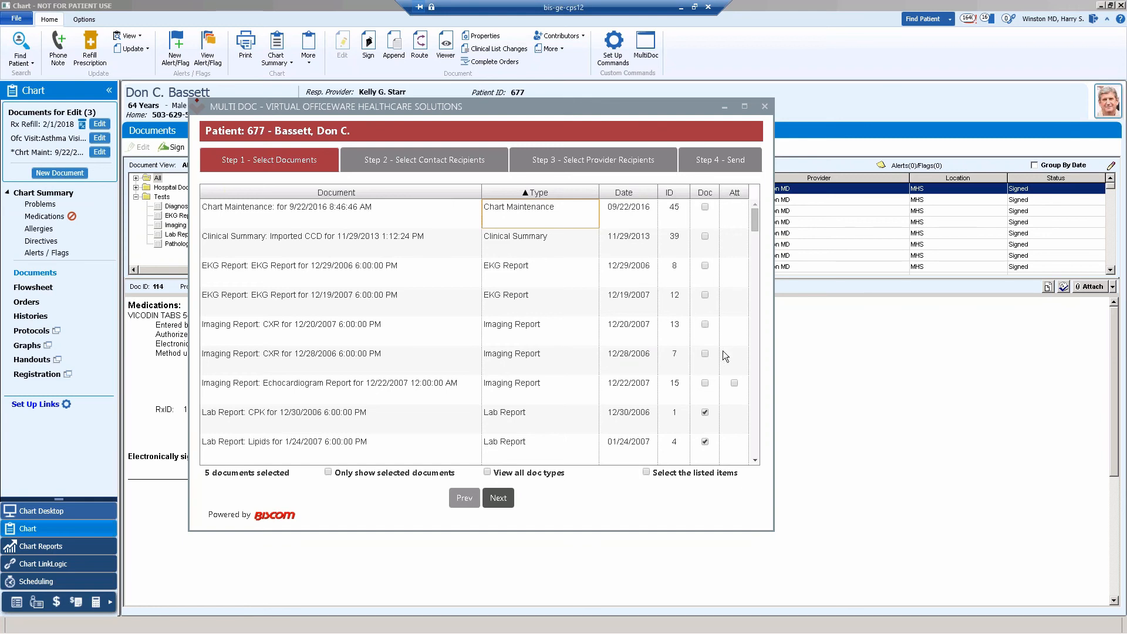
Mark the Echocardiogram Report and its attachment, then select all listed documents and clear the whole selection.
click(733, 383)
click(705, 383)
click(646, 473)
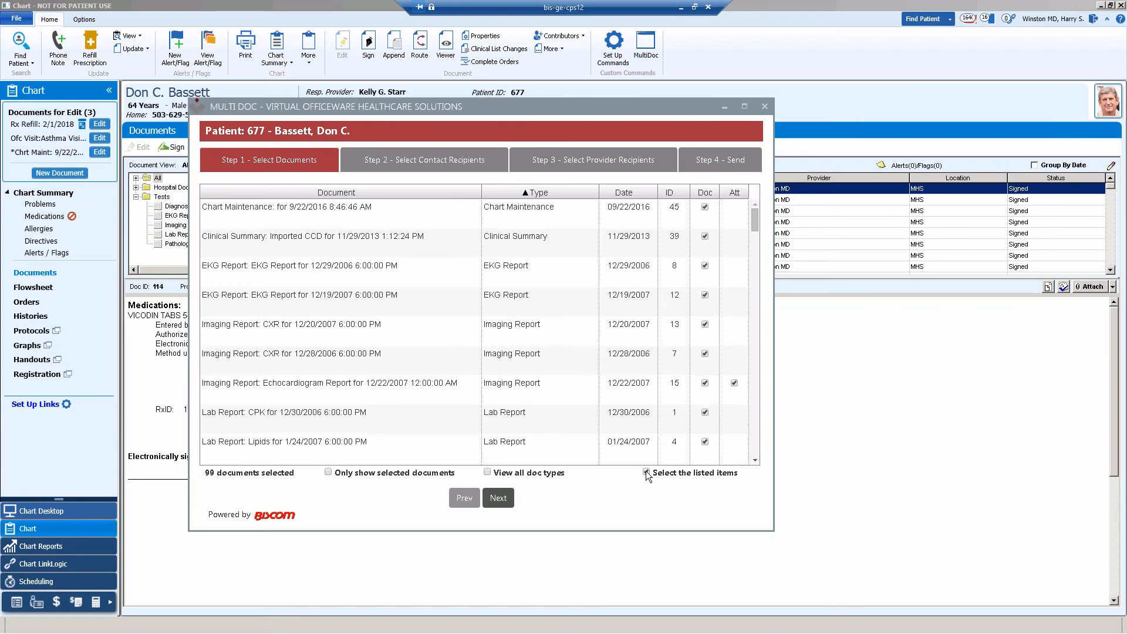
click(646, 473)
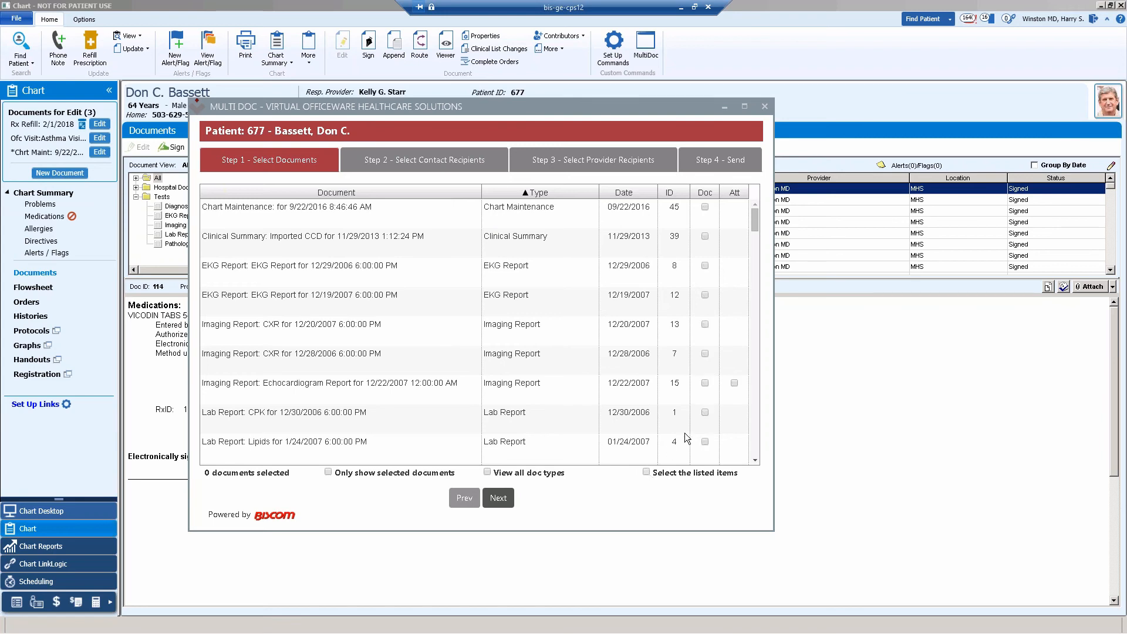
Select the Echocardiogram Report with its attachment, both CXR imaging reports and the 12/19/2007 EKG Report for faxing.
click(705, 382)
click(734, 382)
click(705, 324)
click(705, 354)
click(705, 295)
In the contact recipients step, choose test5 and the contact directly below it as fax recipients.
click(434, 170)
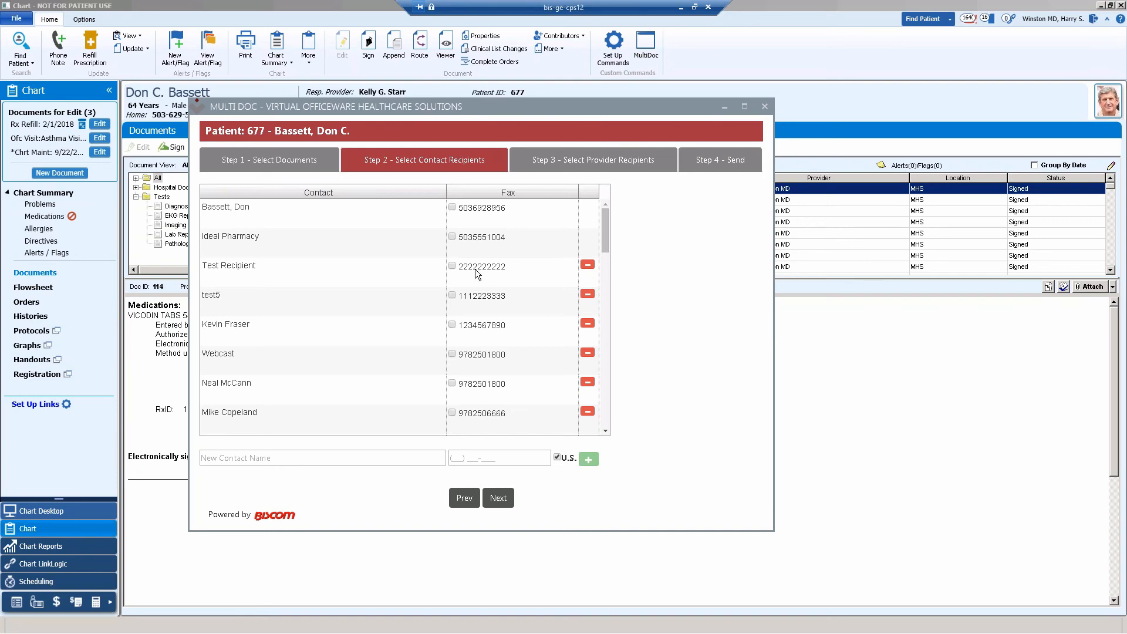
click(451, 324)
click(451, 295)
Add a new U.S. contact named "test 6" with a fax number and check its entry in the contact list.
click(295, 458)
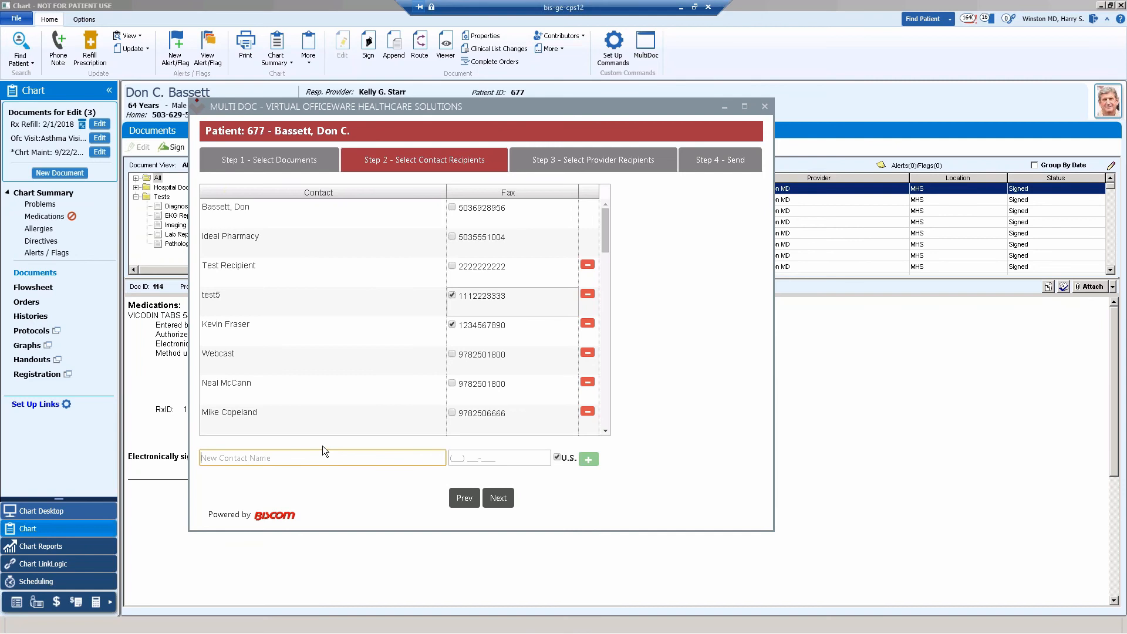
text(test 62)
key(BackSpace)
click(588, 460)
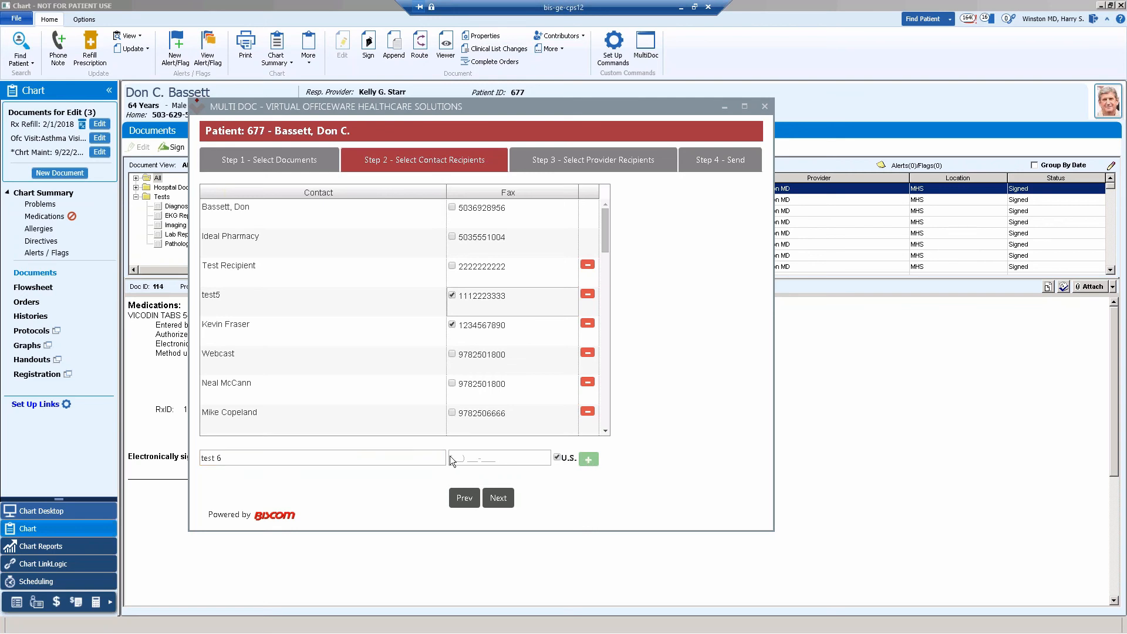
click(451, 458)
text(1111111111)
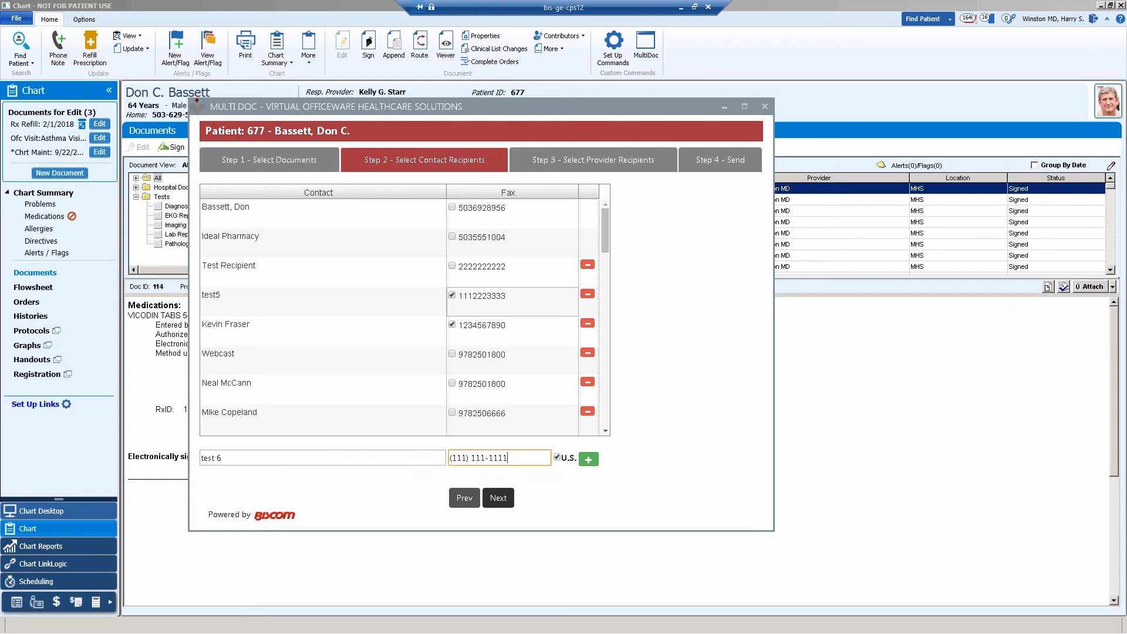
click(589, 461)
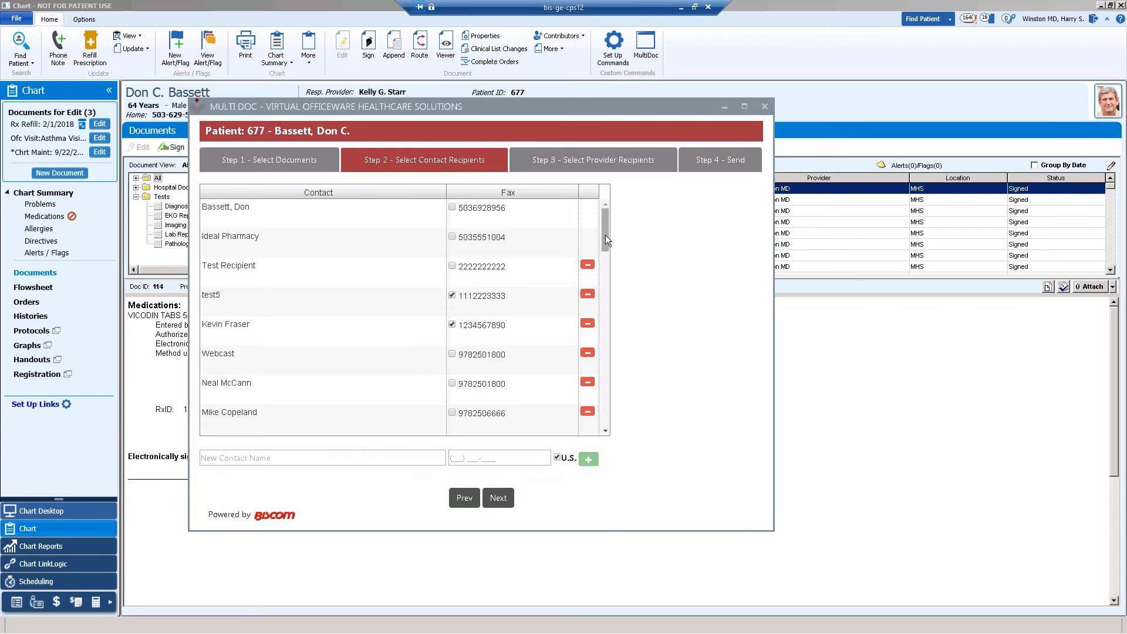
drag(605, 236, 619, 376)
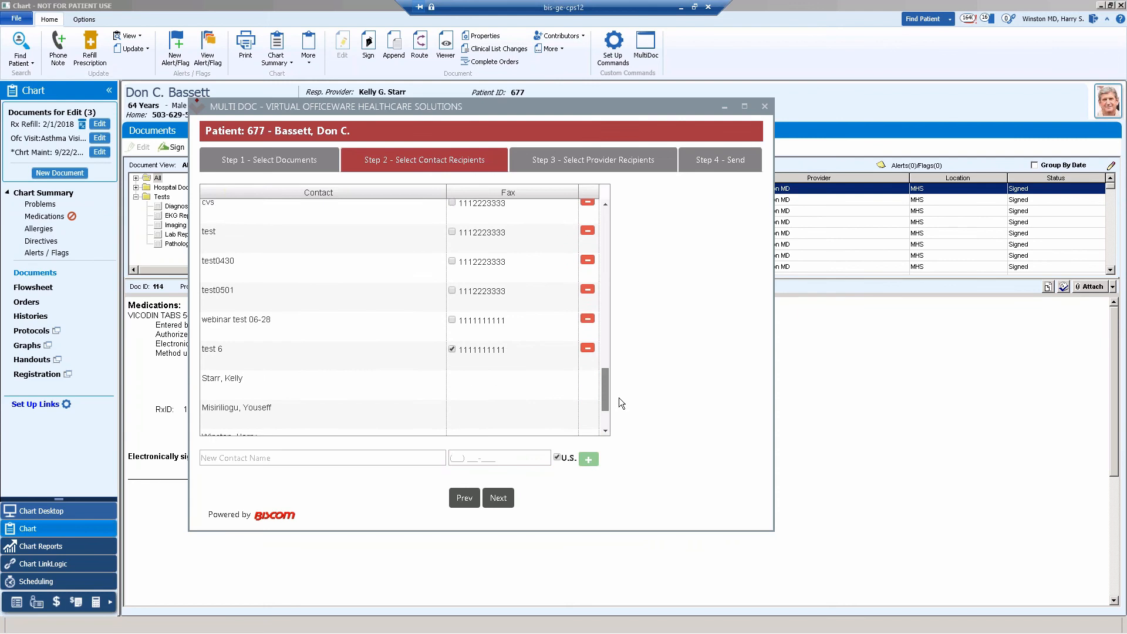
scroll(309, 351, down, 3)
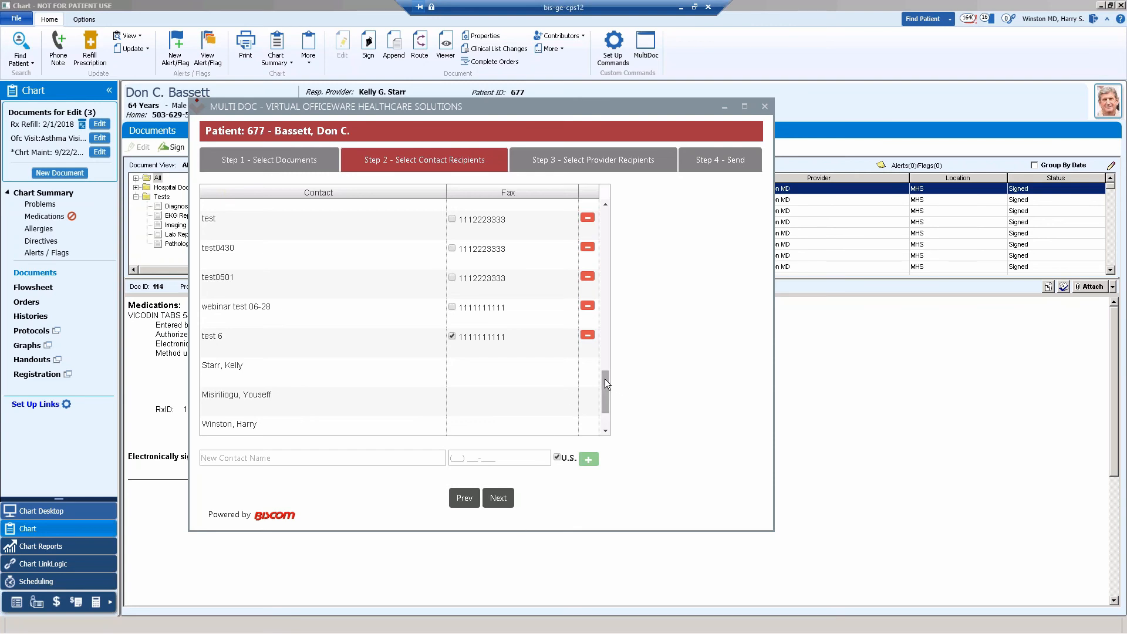
Review the contact and document selections, then look through the provider recipients and their fax numbers.
drag(606, 379, 624, 202)
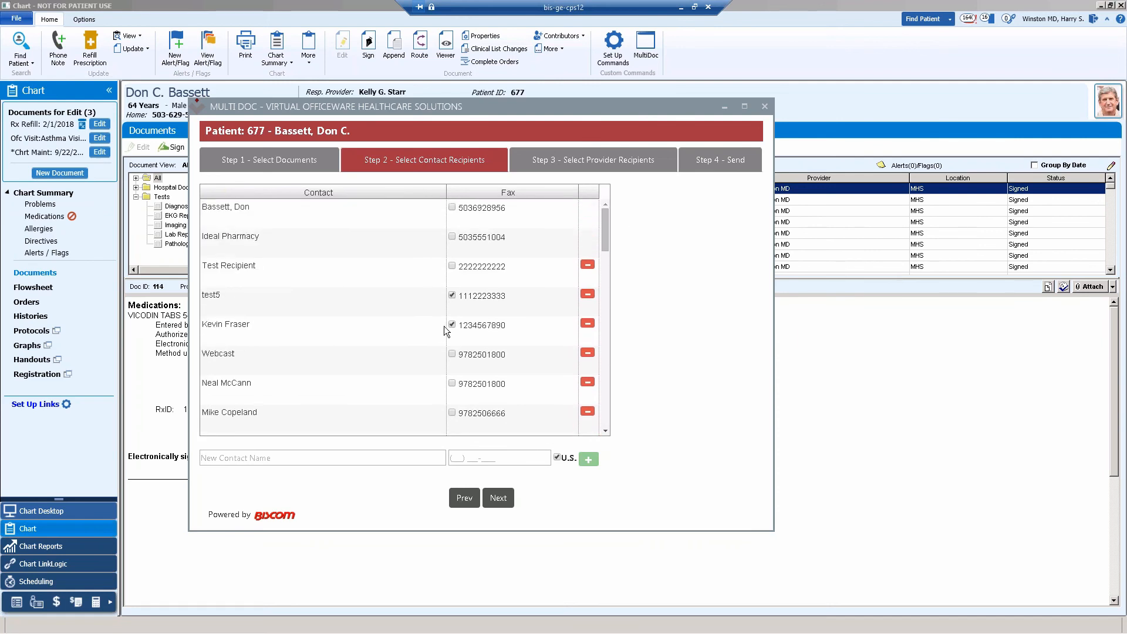
click(269, 160)
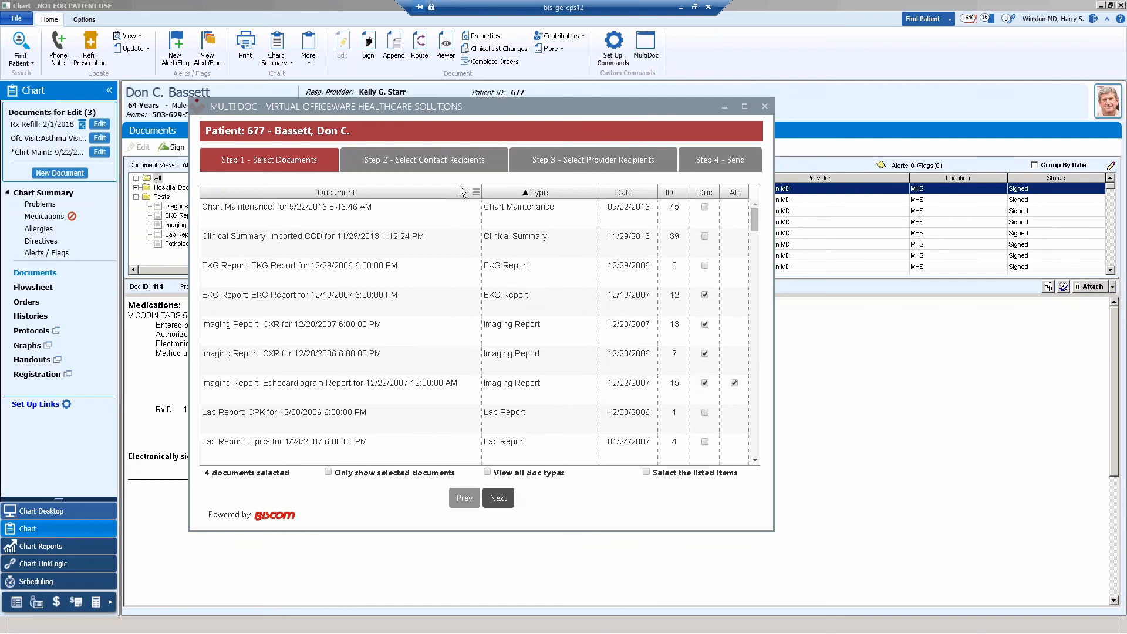
click(630, 163)
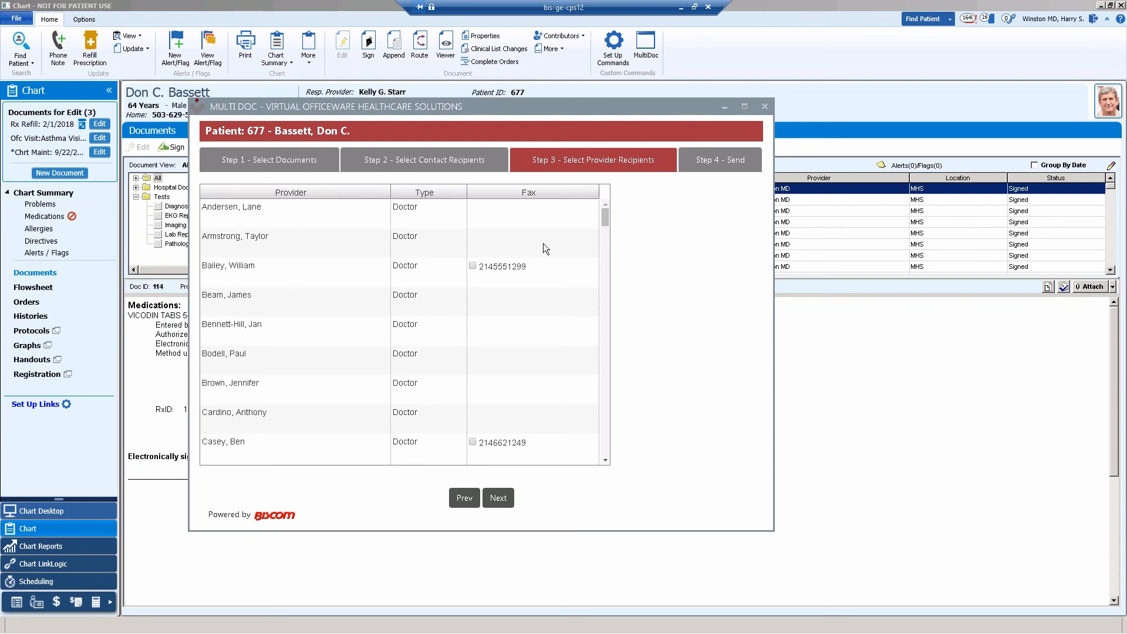
drag(607, 220, 604, 290)
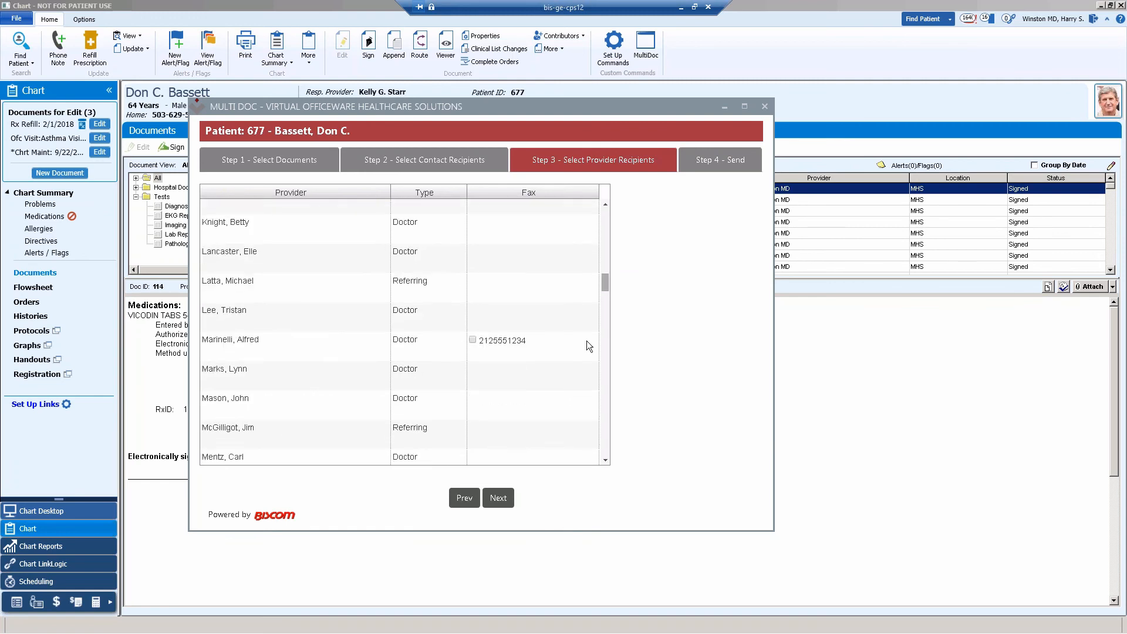
In the send step, set the cover page to GE.cpg and enter "test" as the memo.
click(473, 340)
click(473, 340)
click(743, 163)
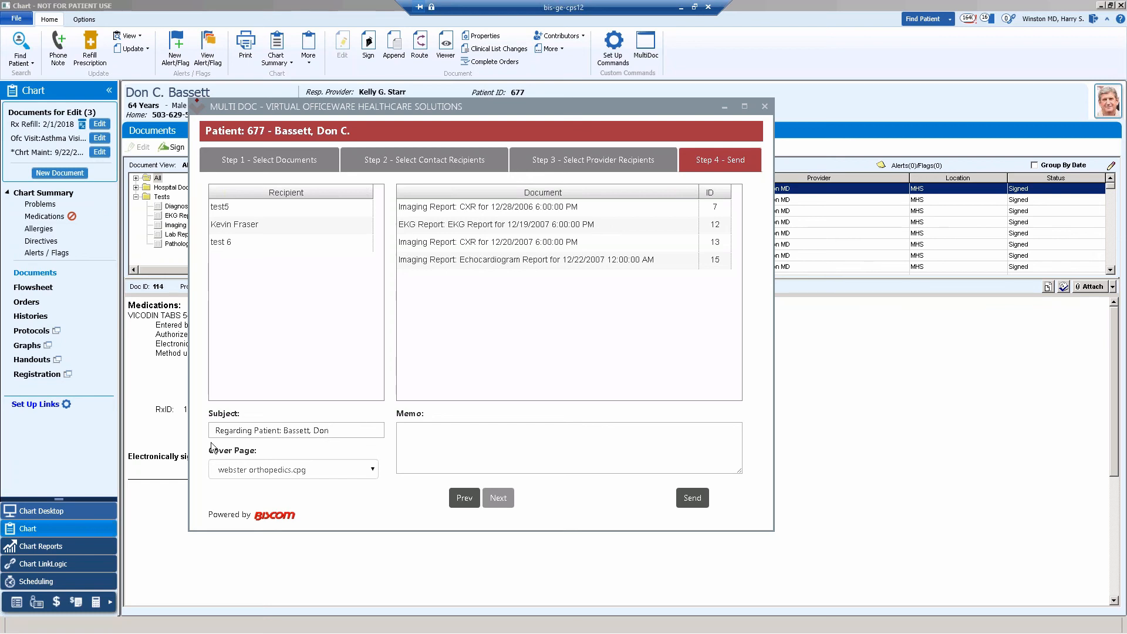
click(371, 471)
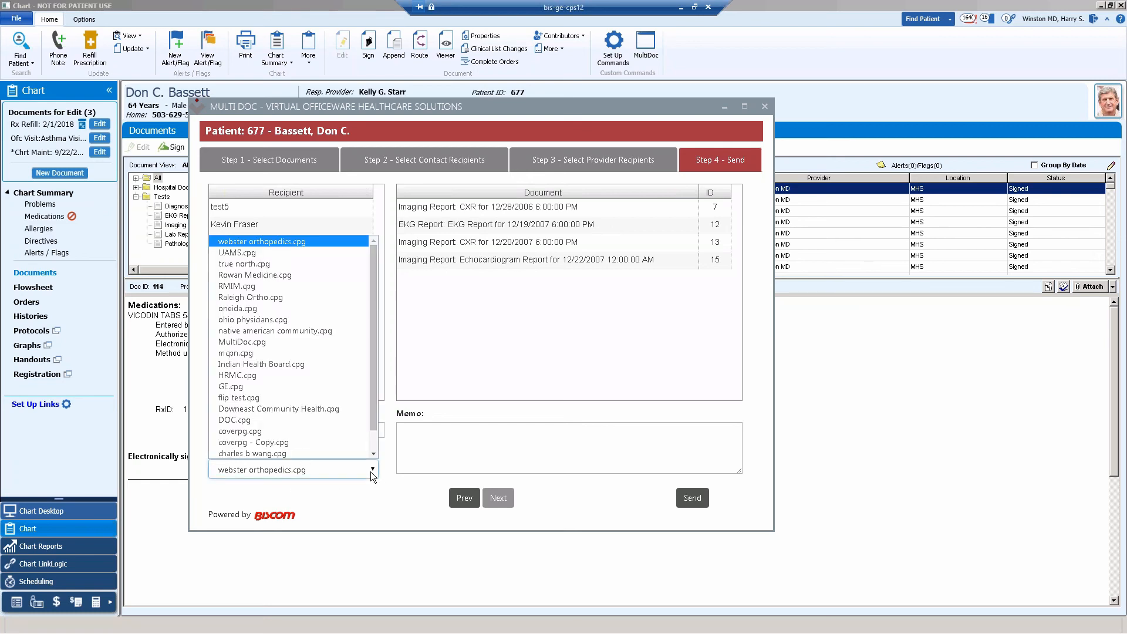
click(248, 385)
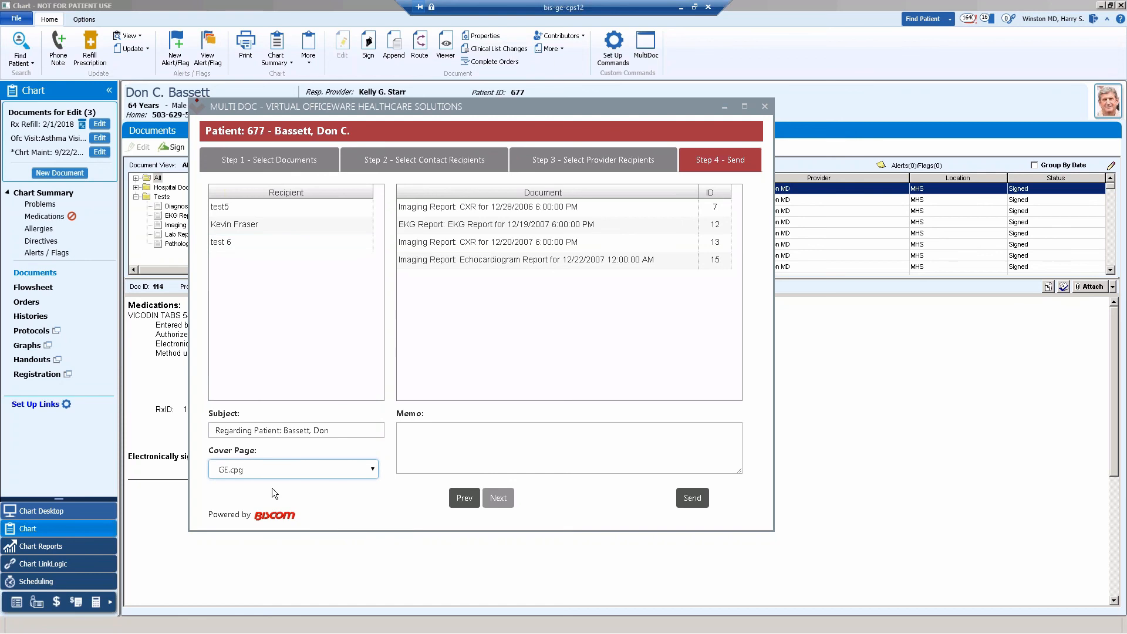
click(429, 451)
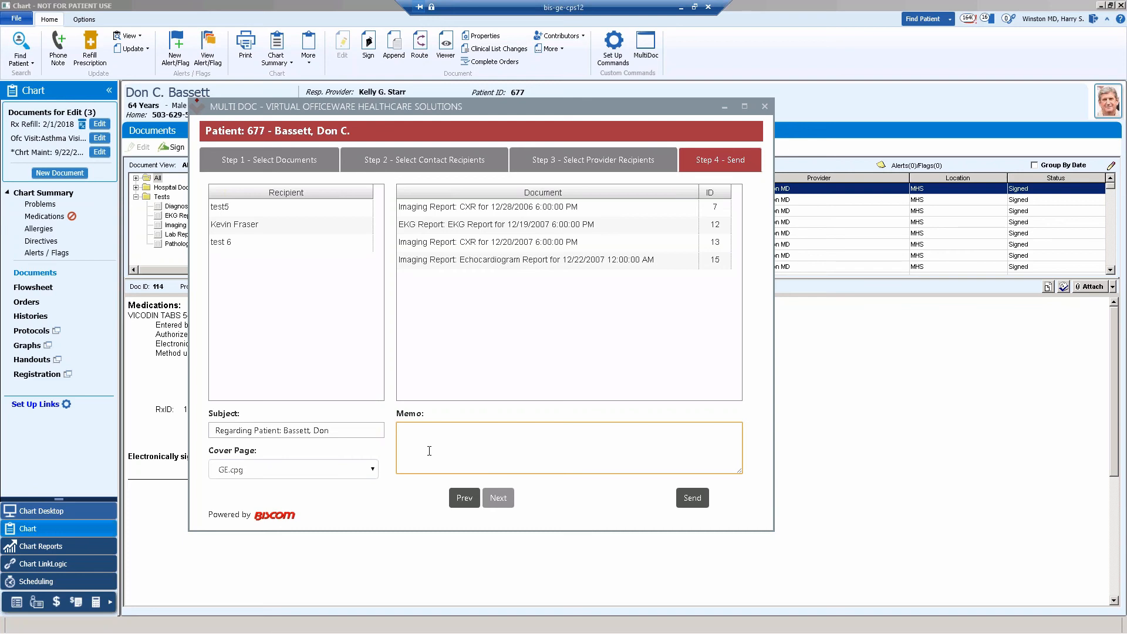
text(test)
Remove the 12/19/2007 EKG Report from the selected documents and send the fax.
click(393, 159)
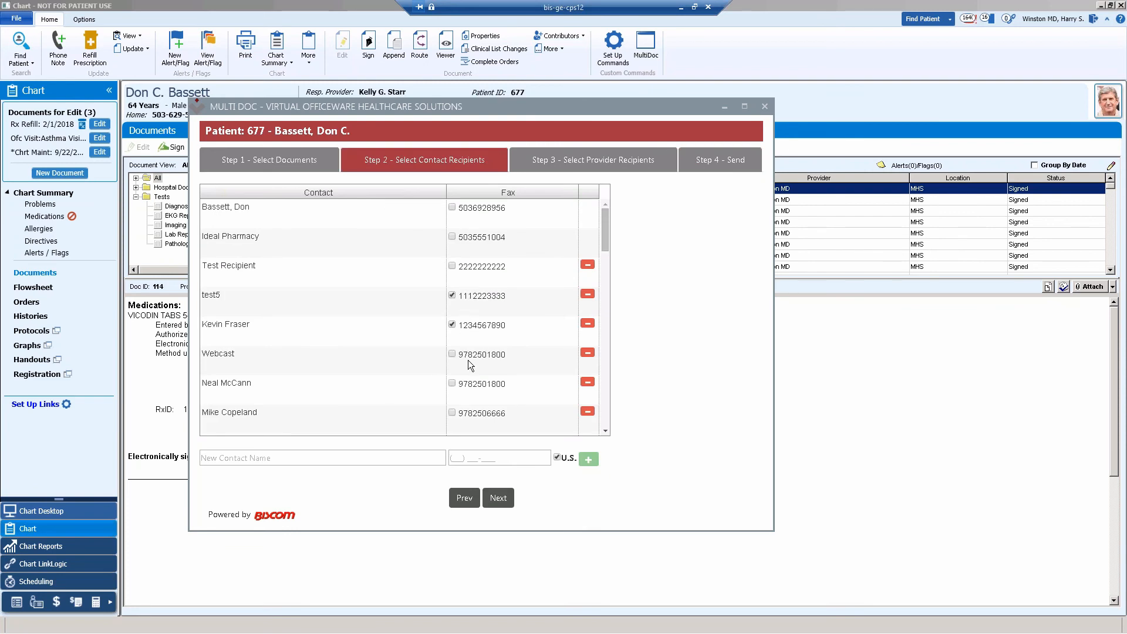
click(297, 162)
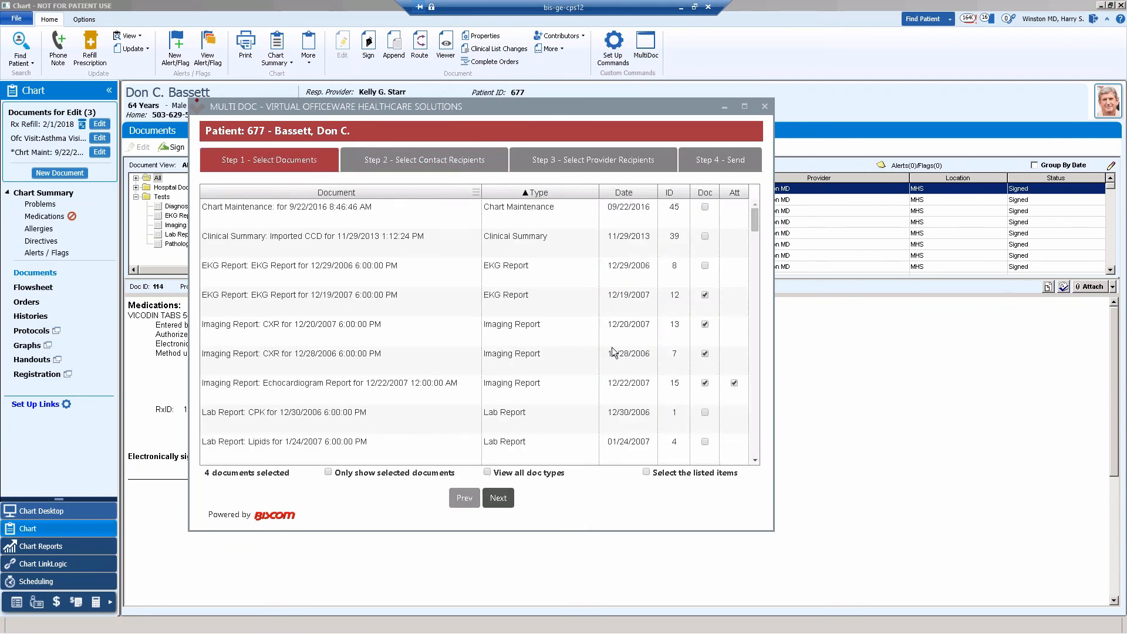
click(705, 296)
click(716, 163)
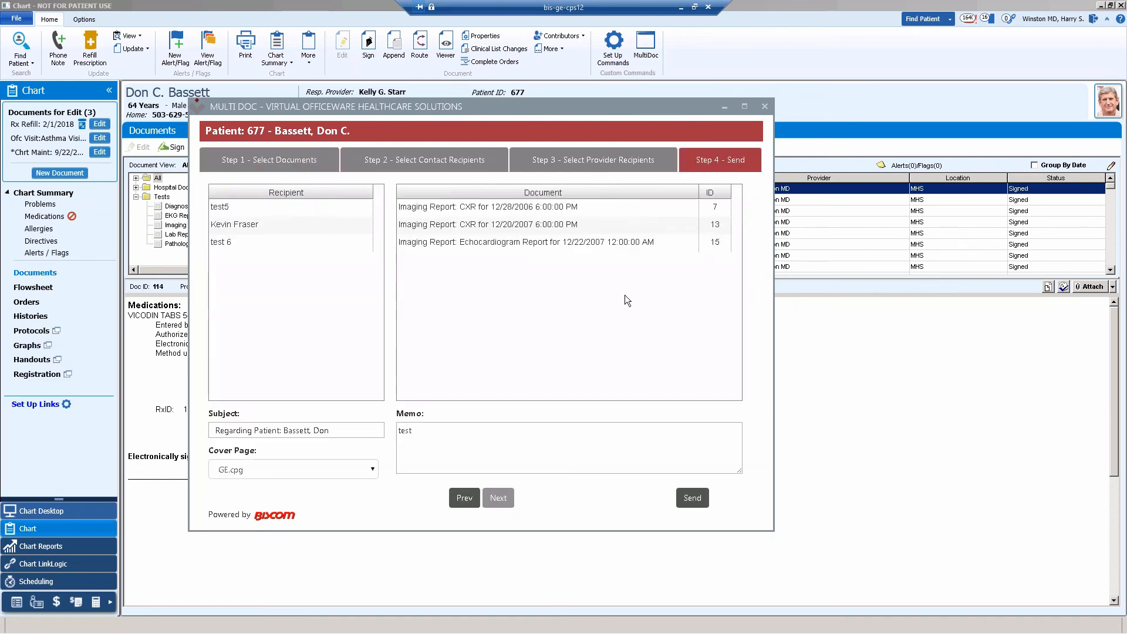
click(693, 498)
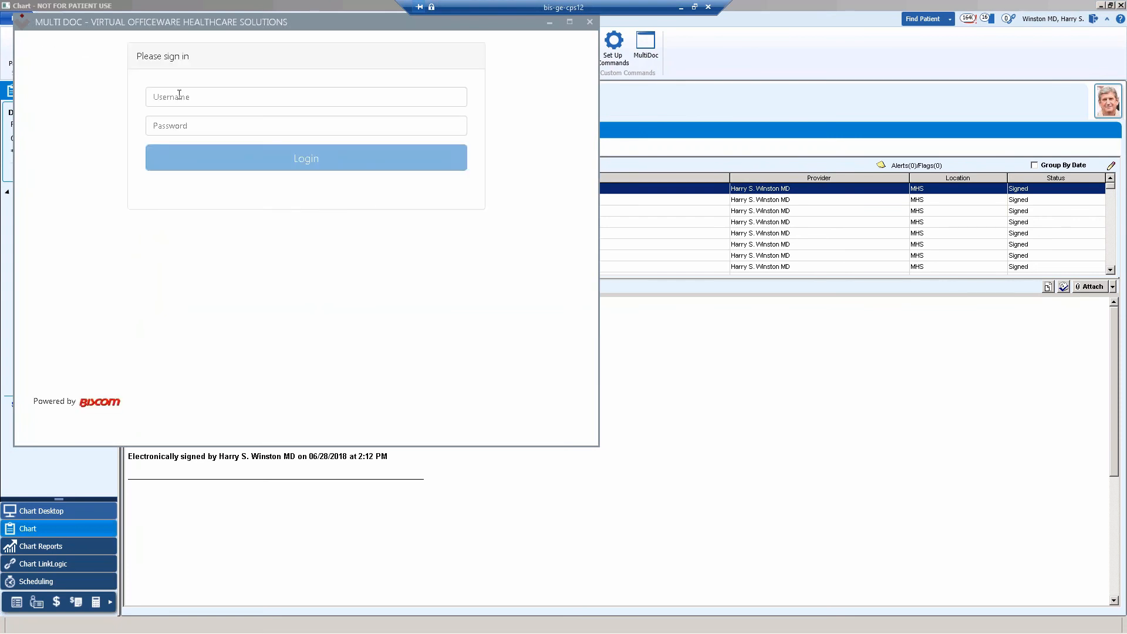
Sign in to MultiDoc with the provider's username and account password.
click(177, 98)
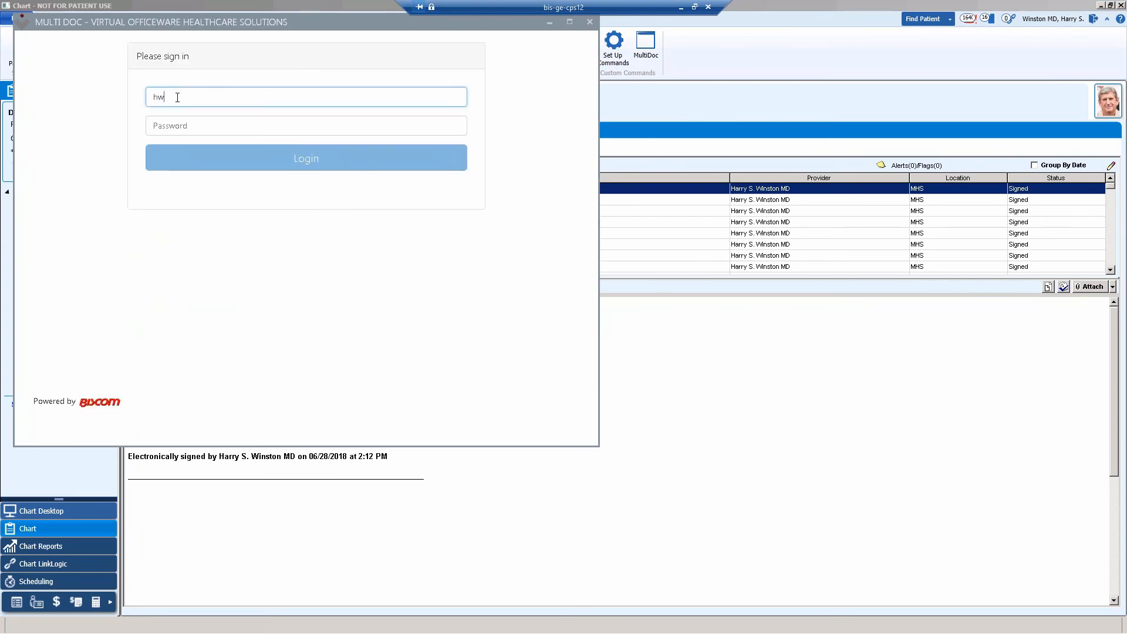
key(Tab)
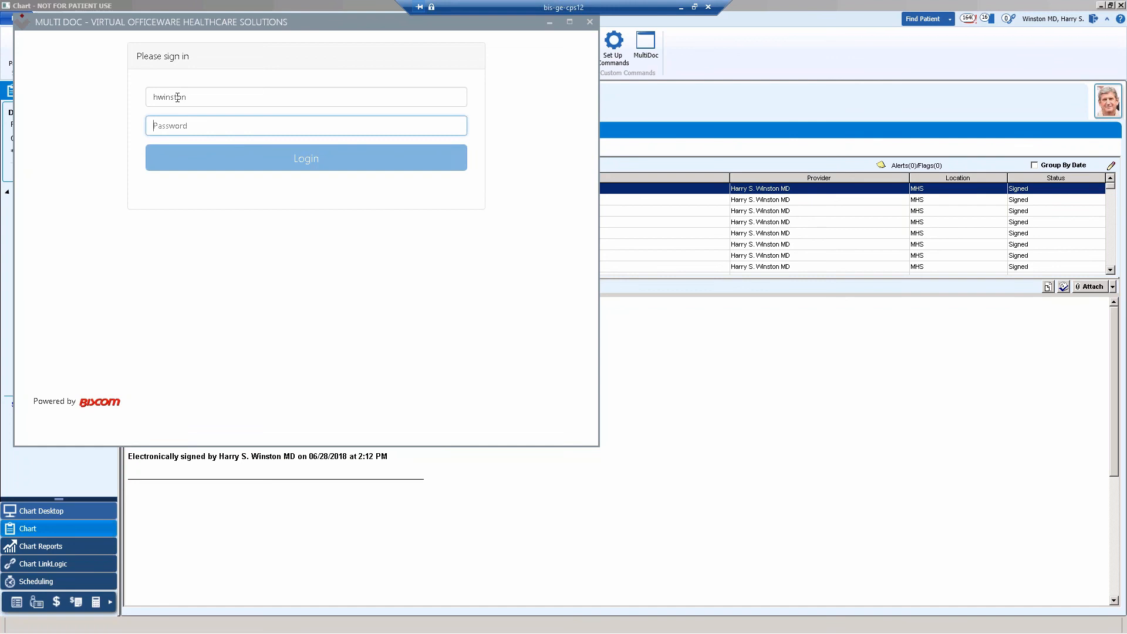
text(*********)
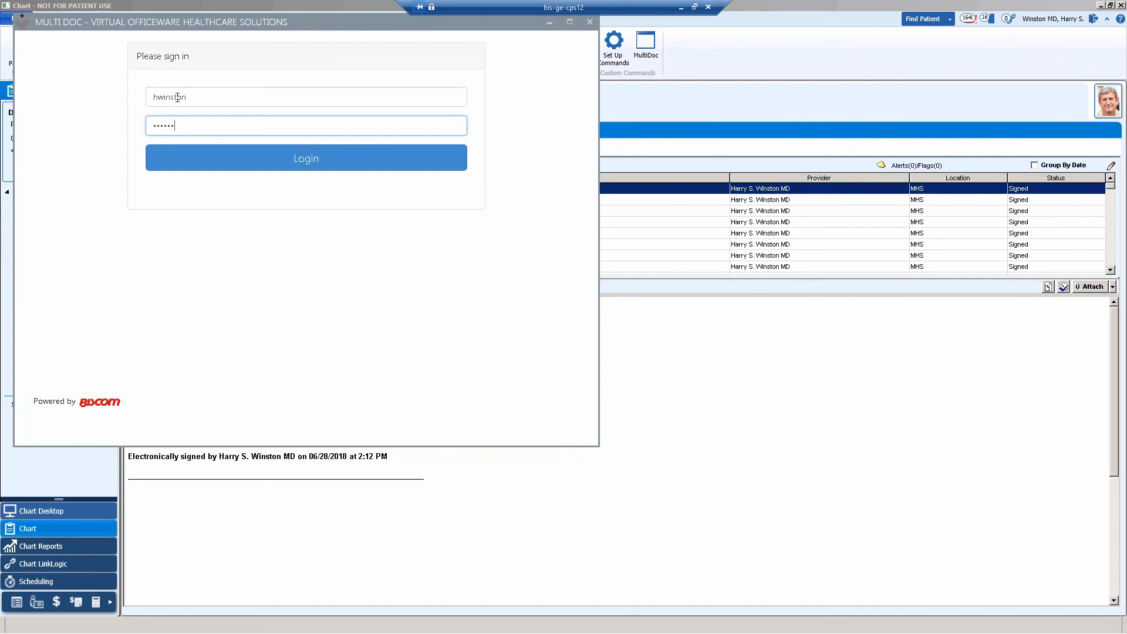
key(Return)
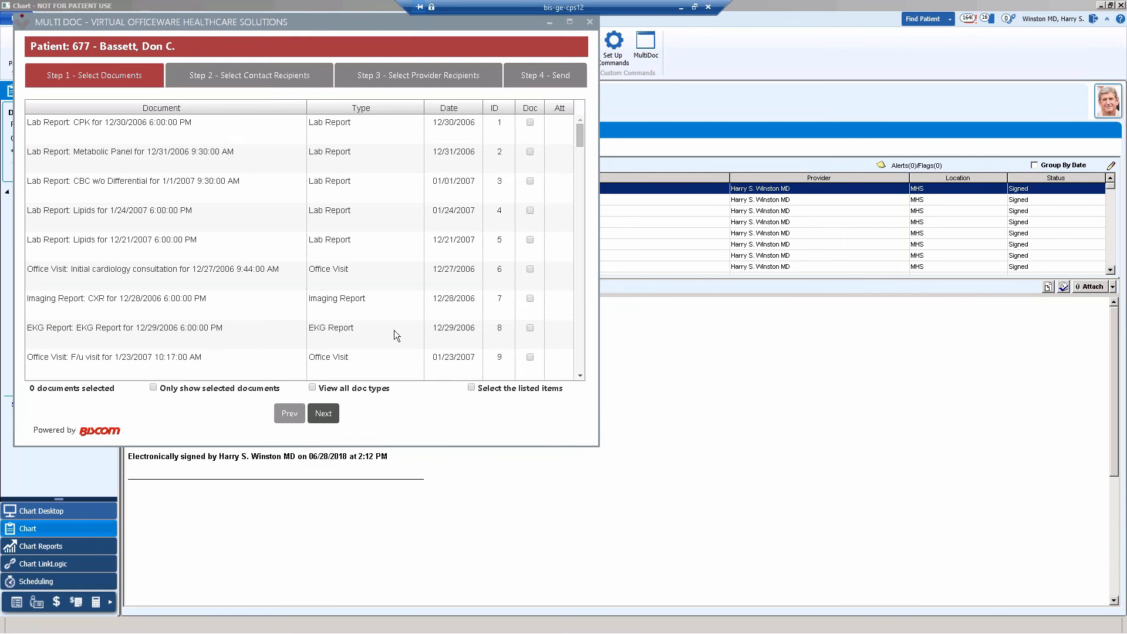
Select all listed documents, then choose the contact below test5, Webcast and the contact below Webcast as fax recipients.
click(470, 388)
click(323, 414)
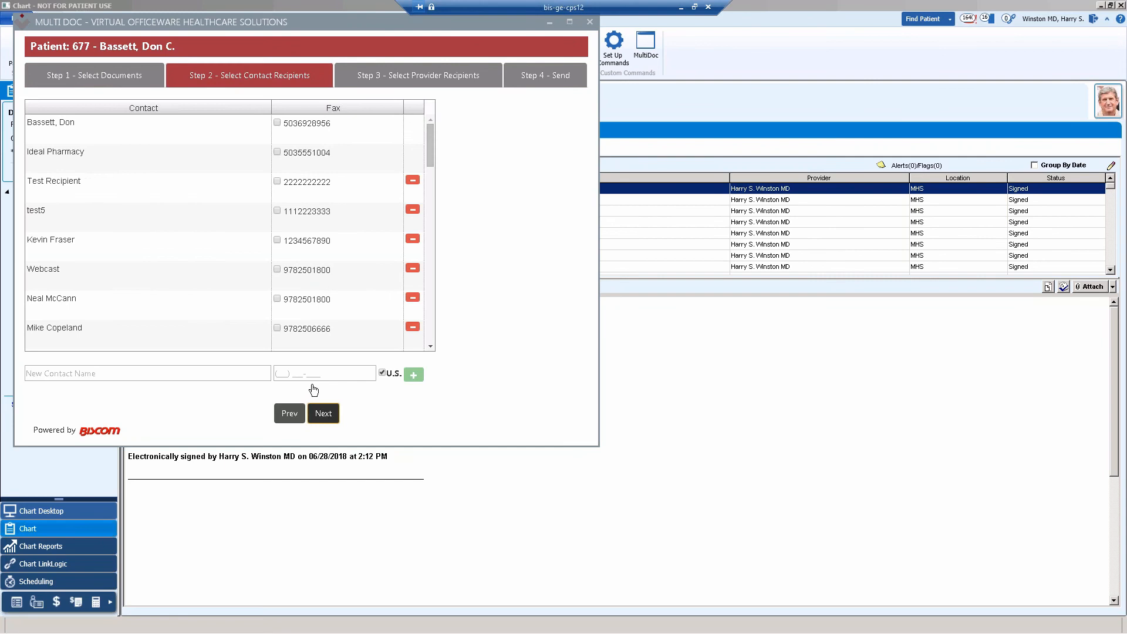
click(277, 240)
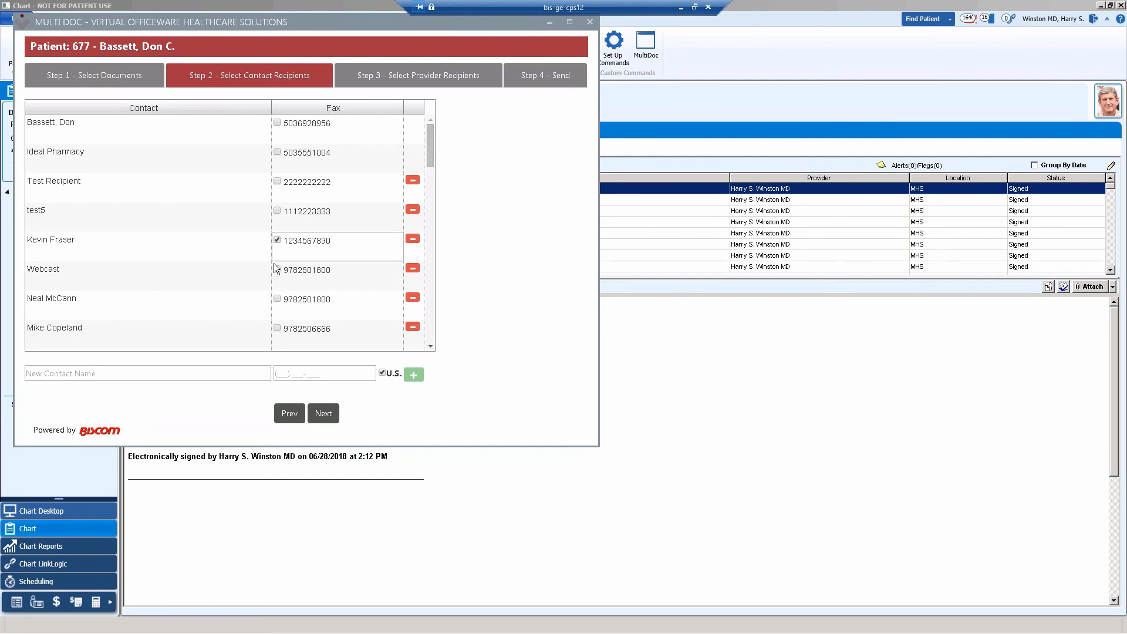
click(277, 270)
click(277, 299)
Continue without provider recipients, set the cover page to GE.cpg and send the fax.
click(323, 414)
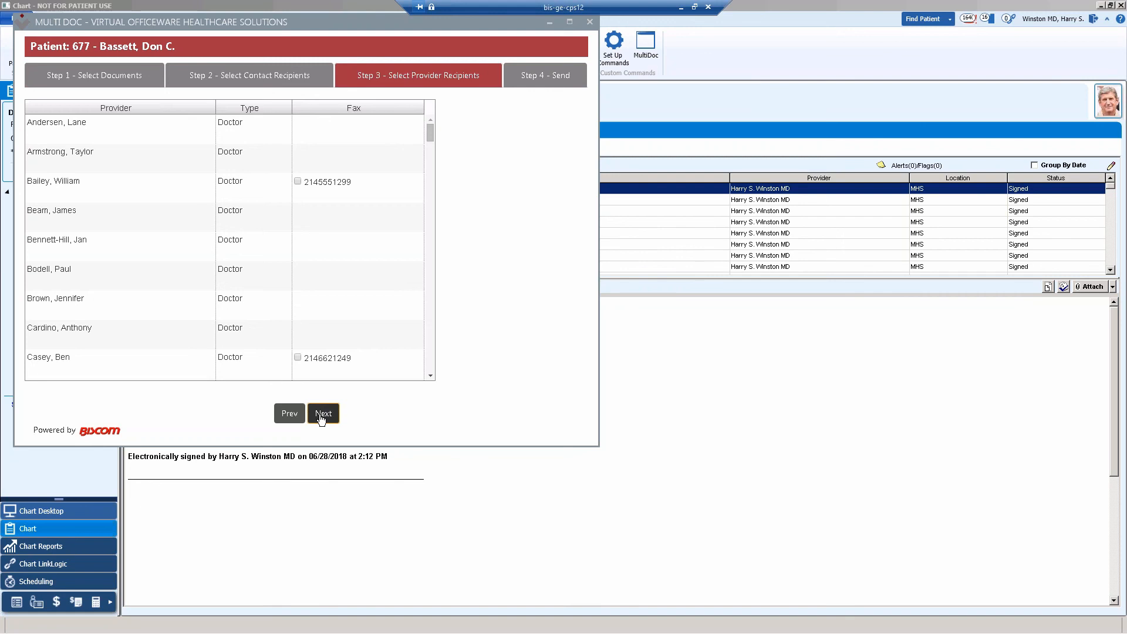
click(323, 414)
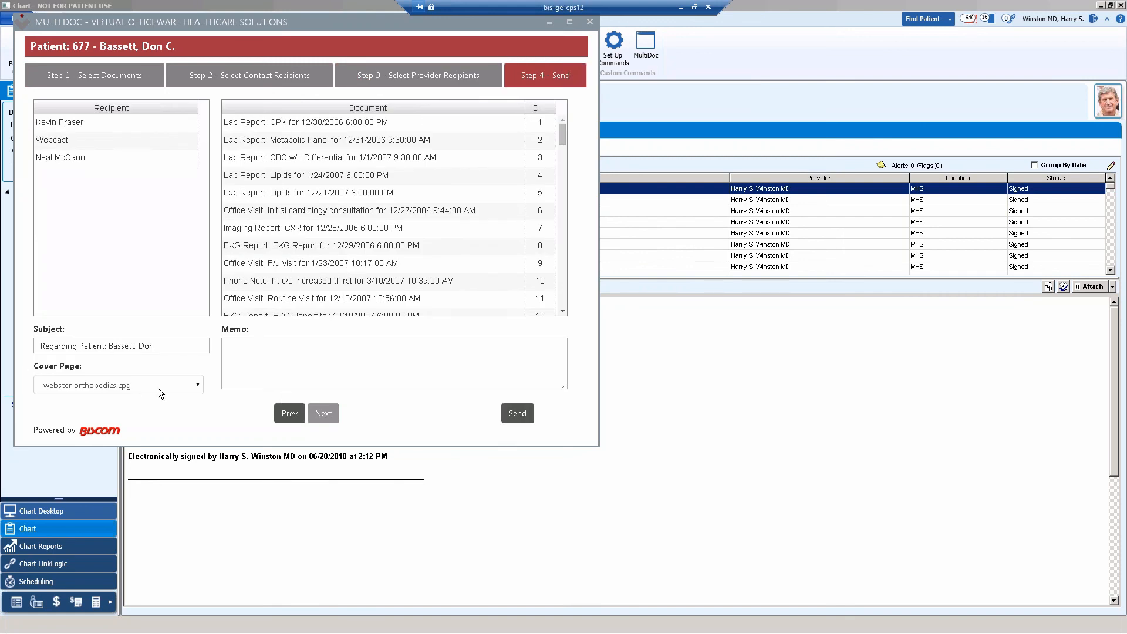
click(196, 386)
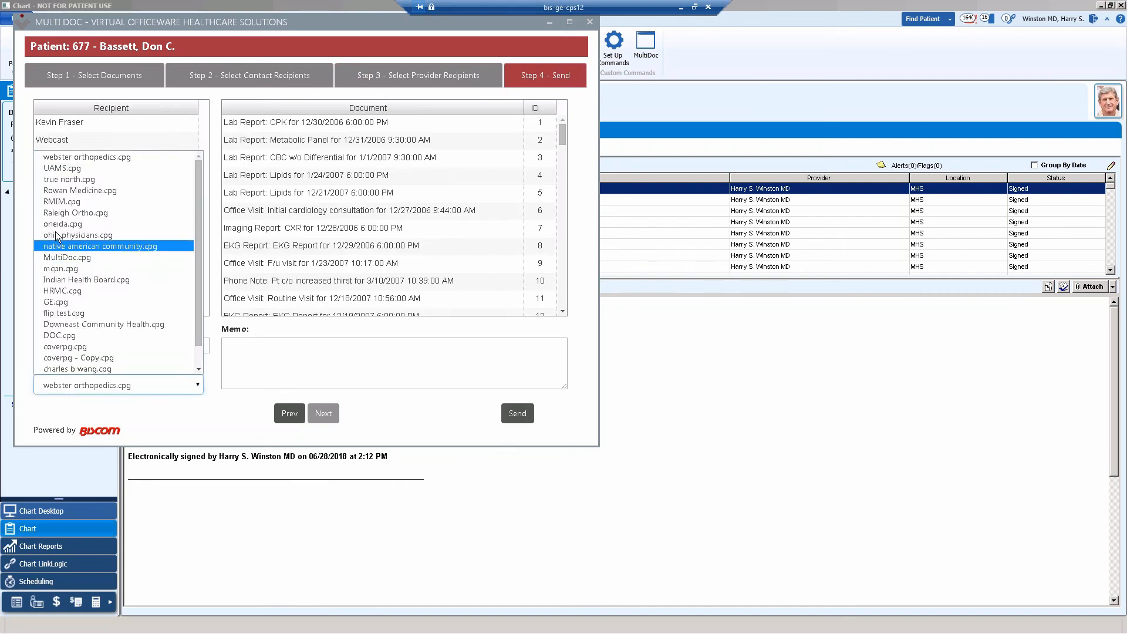
click(62, 302)
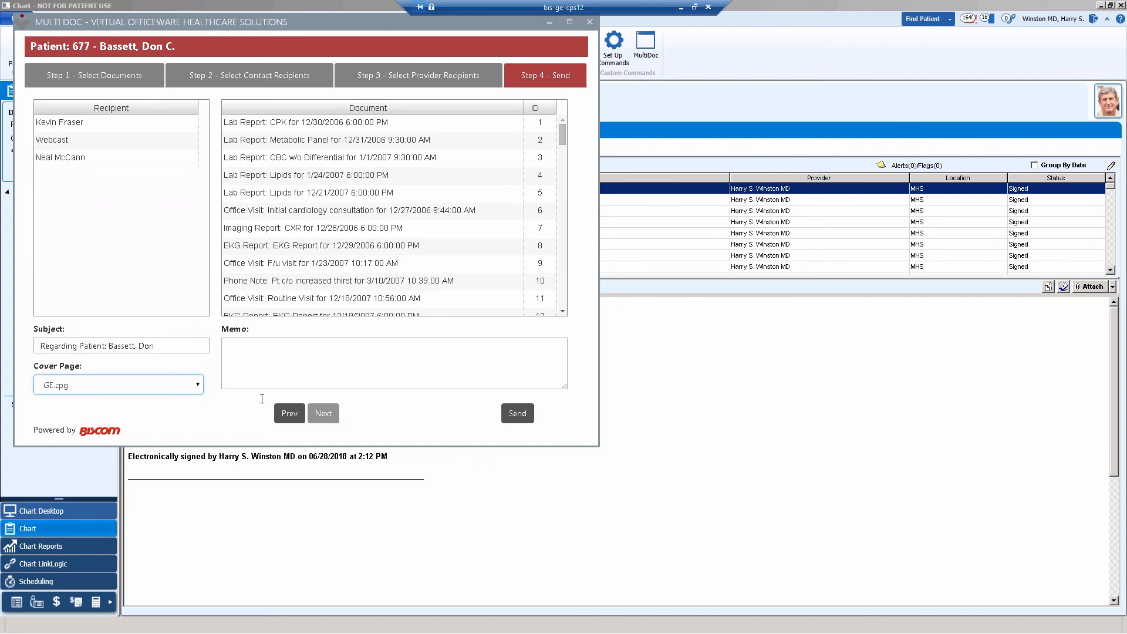
click(516, 415)
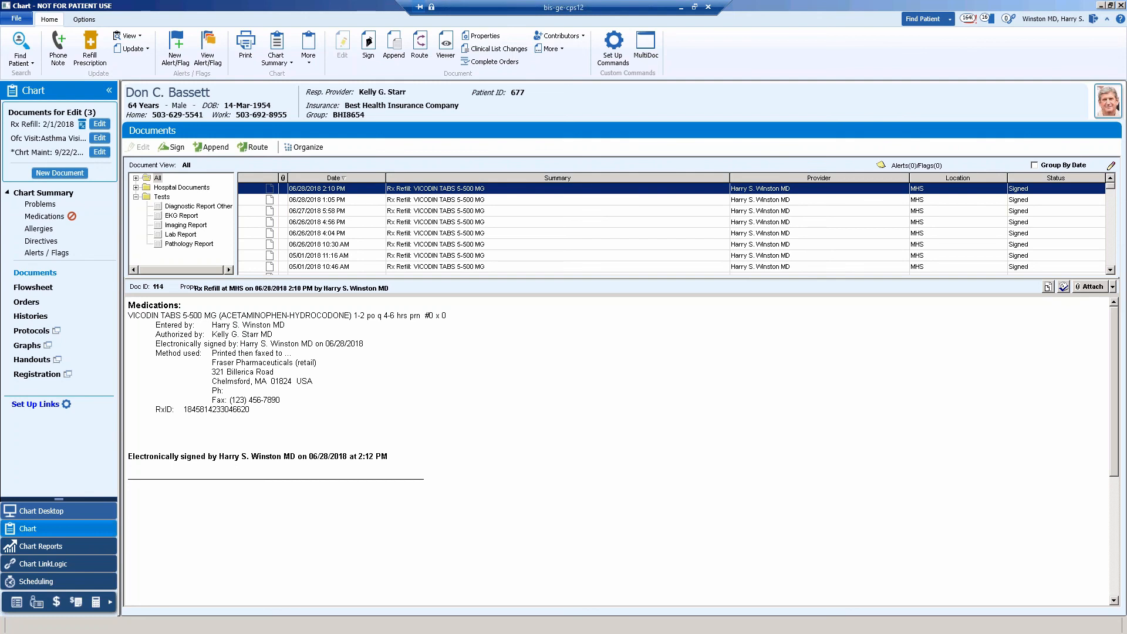
Switch to the RXFAX folder, open BIS-GE-CPS12_1806281821570051.TIF and review its cover page and page 2.
key(alt+Tab)
key(alt+Tab)
key(alt+Tab)
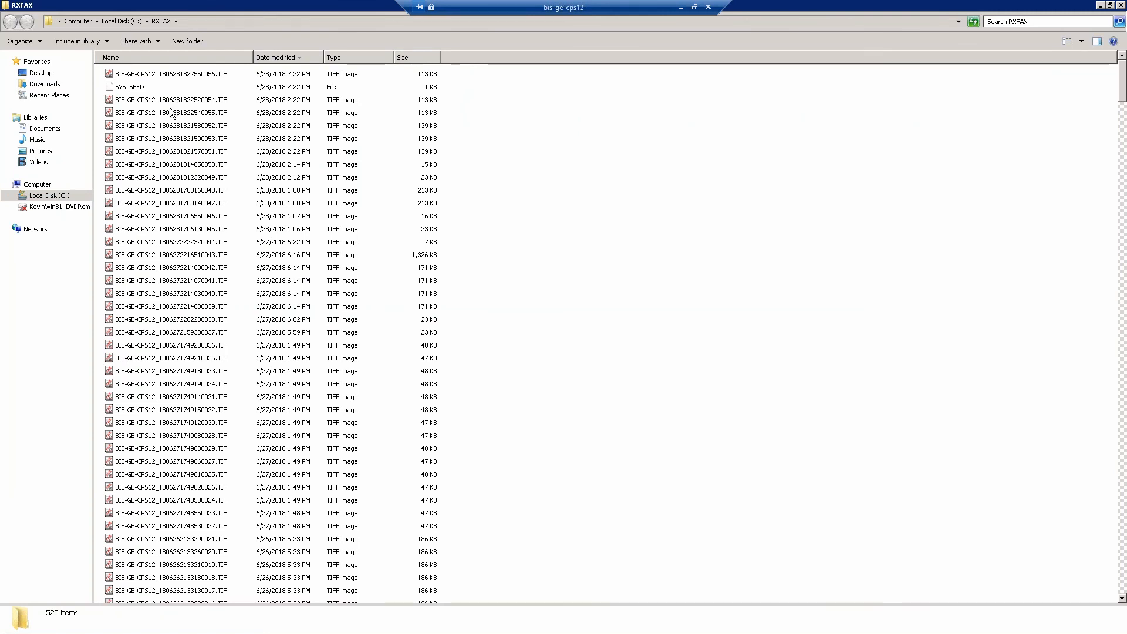
click(169, 152)
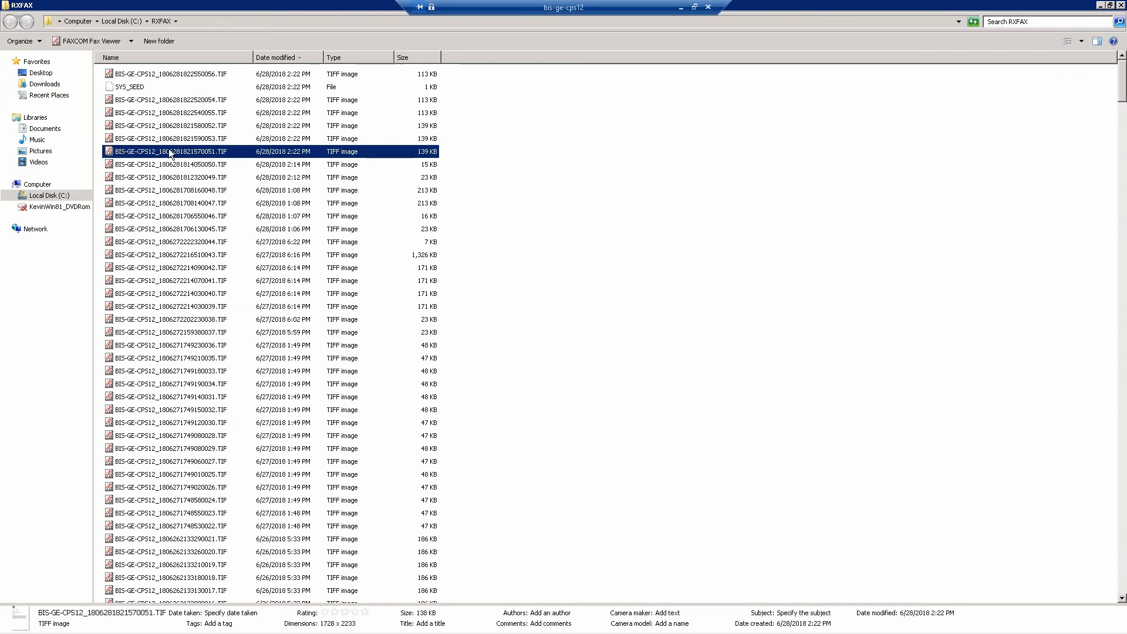
double_click(156, 152)
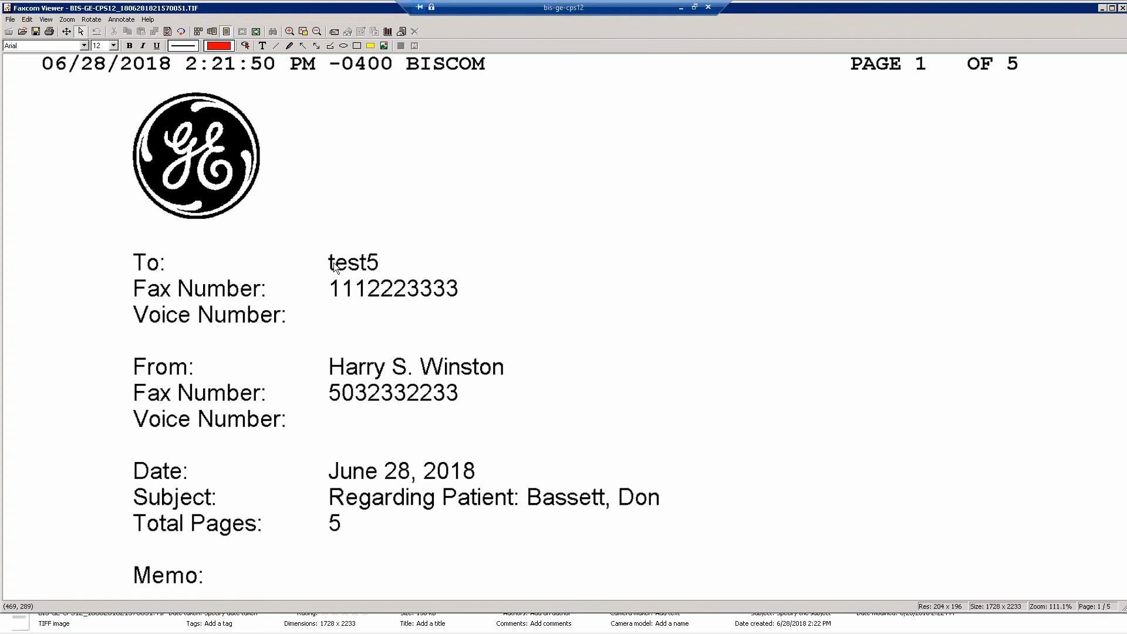
click(318, 32)
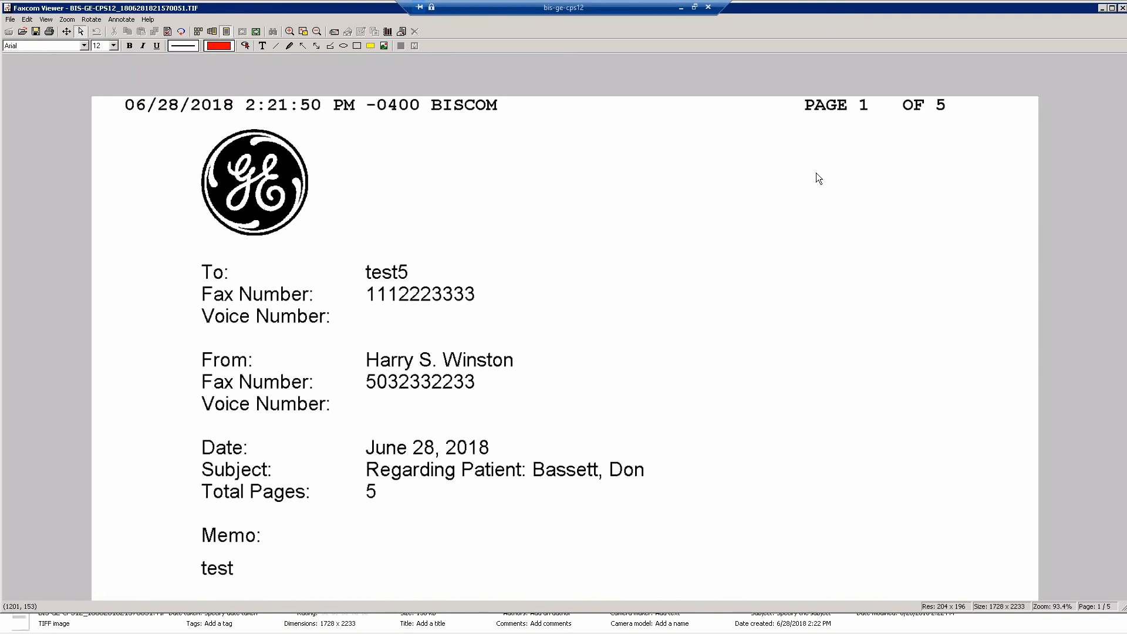
click(257, 32)
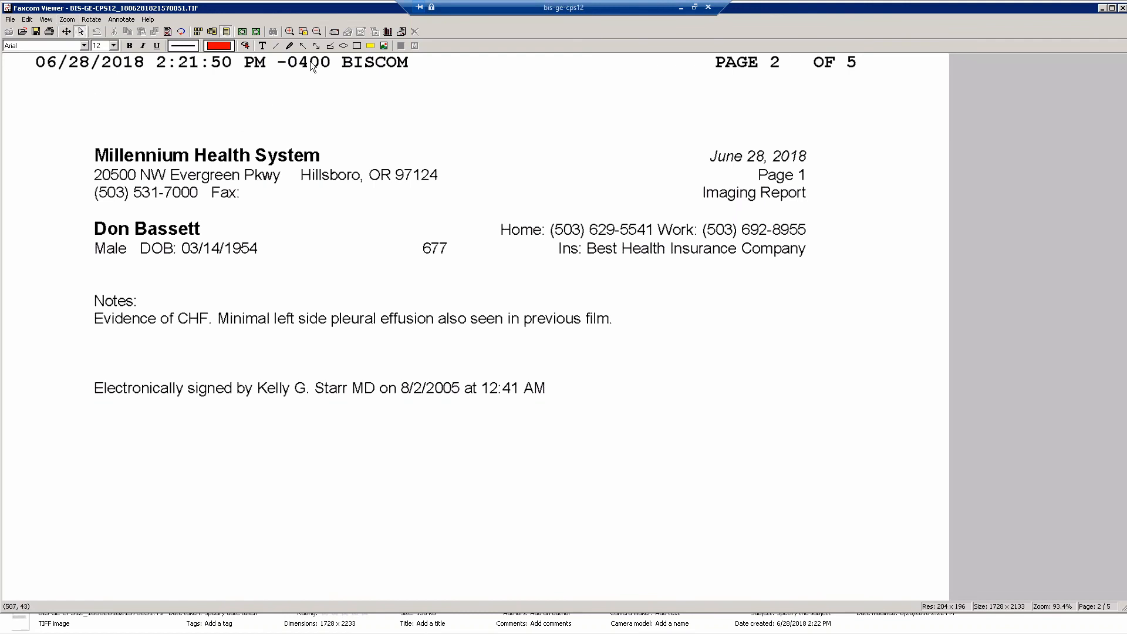
Draw two red arrows on page 2, one across the letterhead towards the report heading and one towards the notes.
click(303, 45)
drag(299, 93, 582, 178)
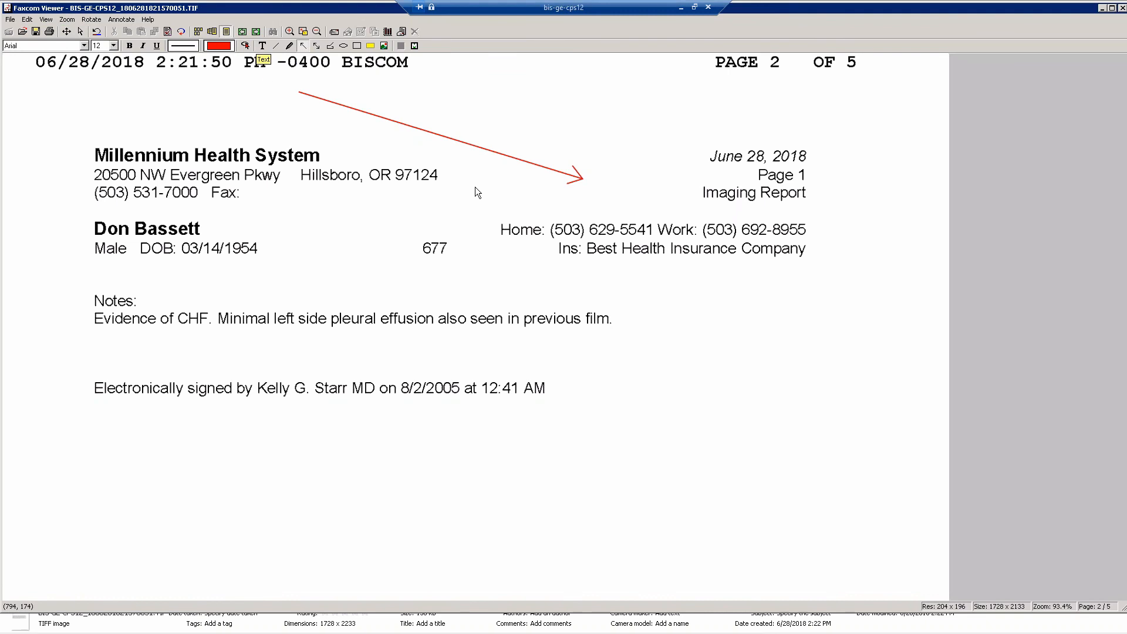
drag(454, 199, 327, 276)
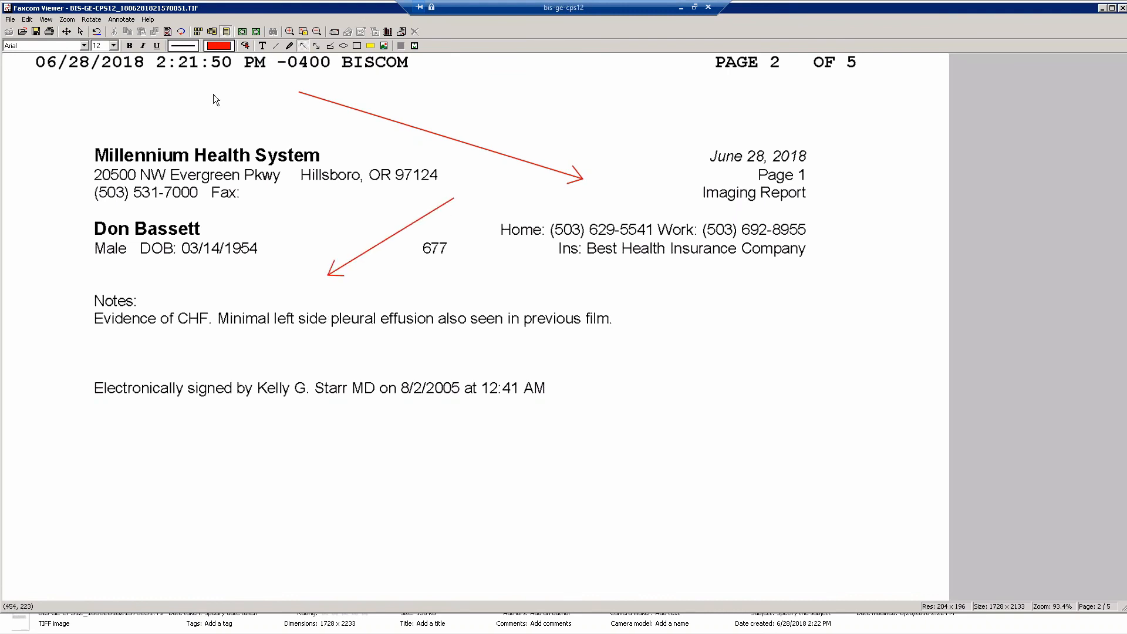
Add the text annotation "look here" above the notes, near the second arrow, and minimize the viewer.
click(263, 45)
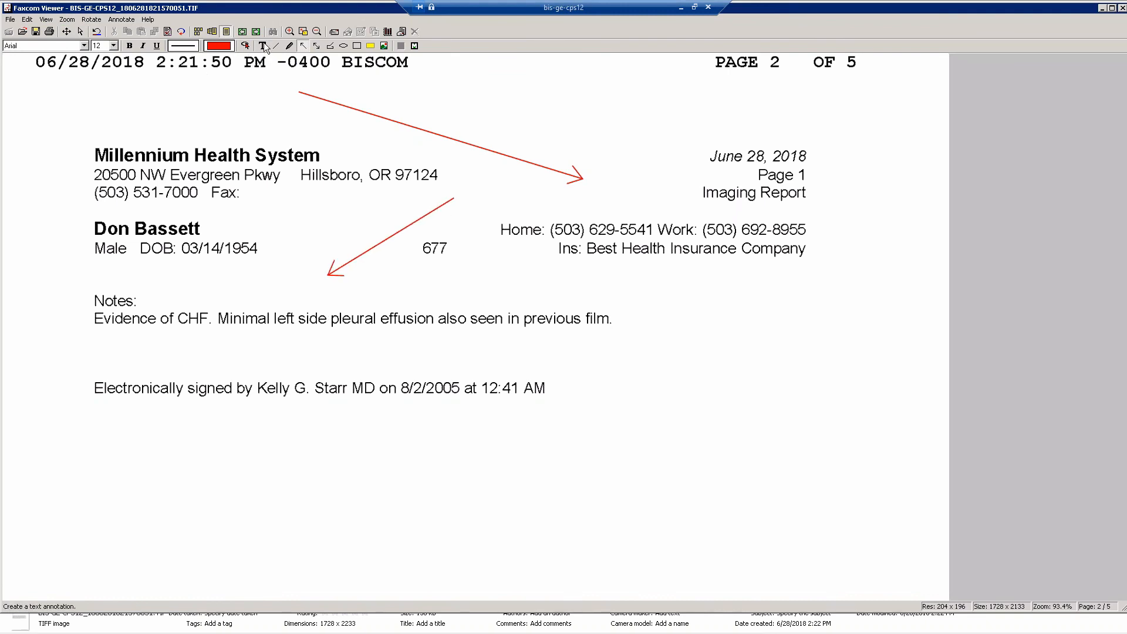
click(437, 278)
text(look here)
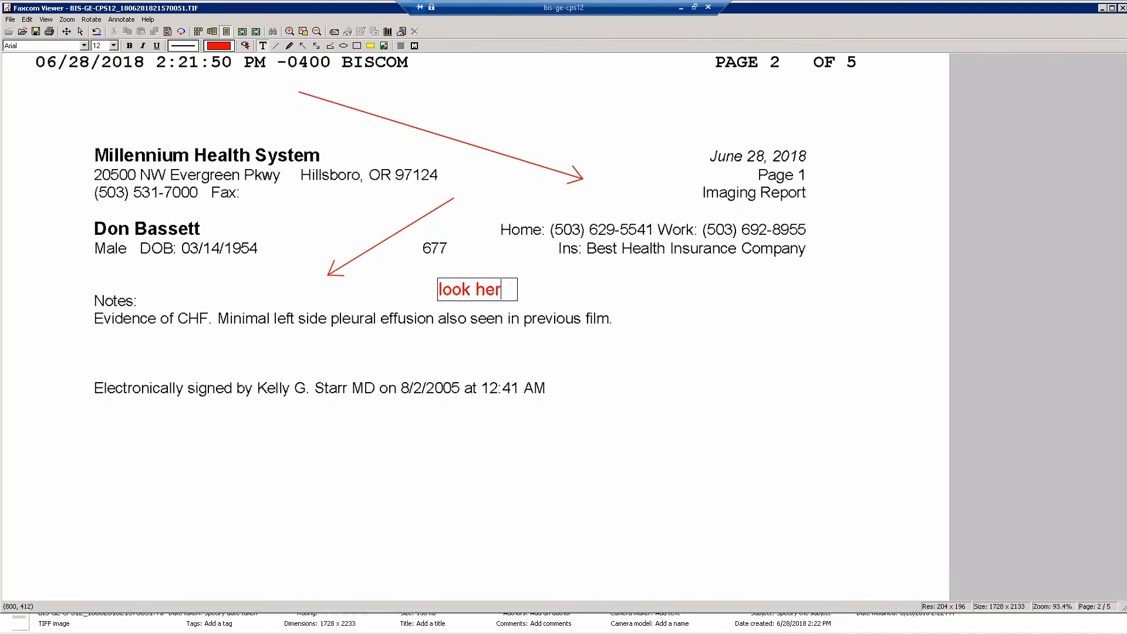
click(614, 305)
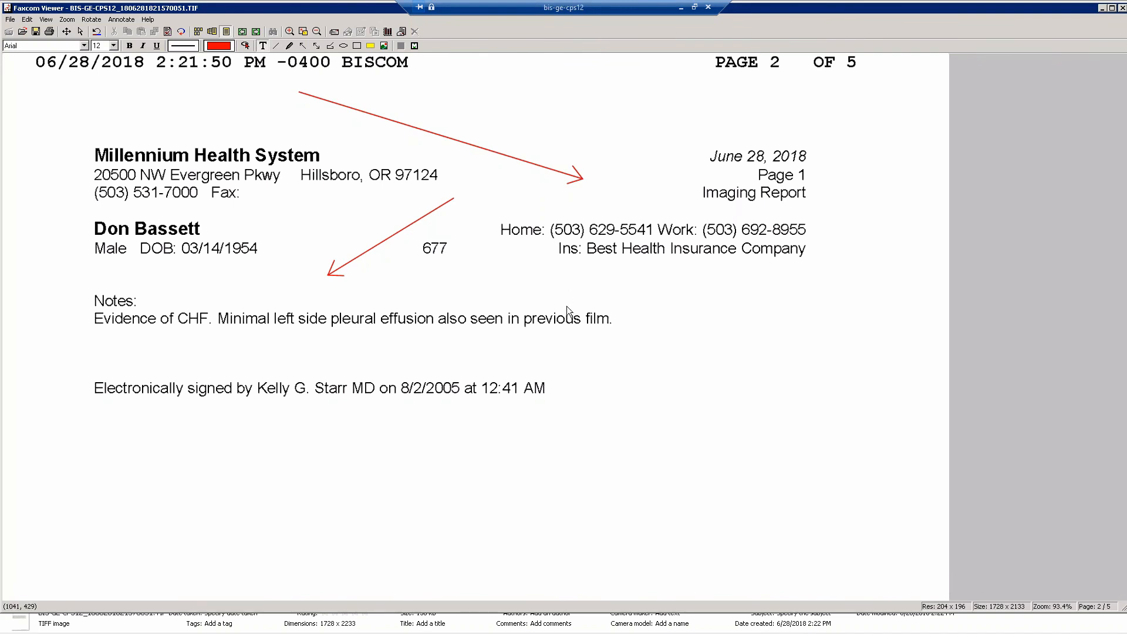
click(445, 300)
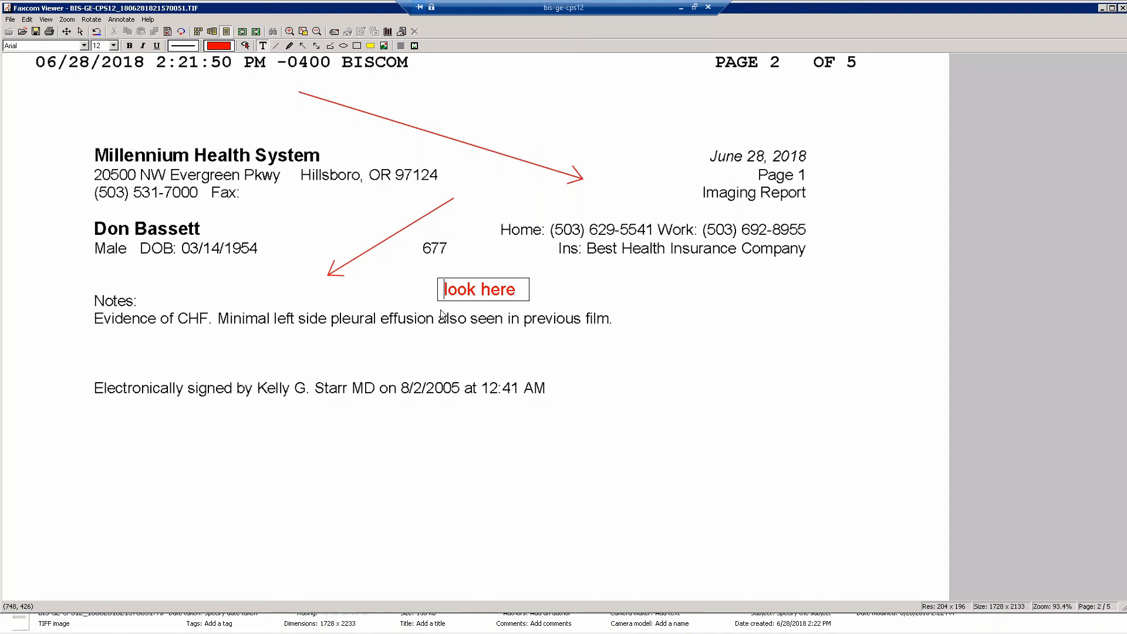
click(562, 347)
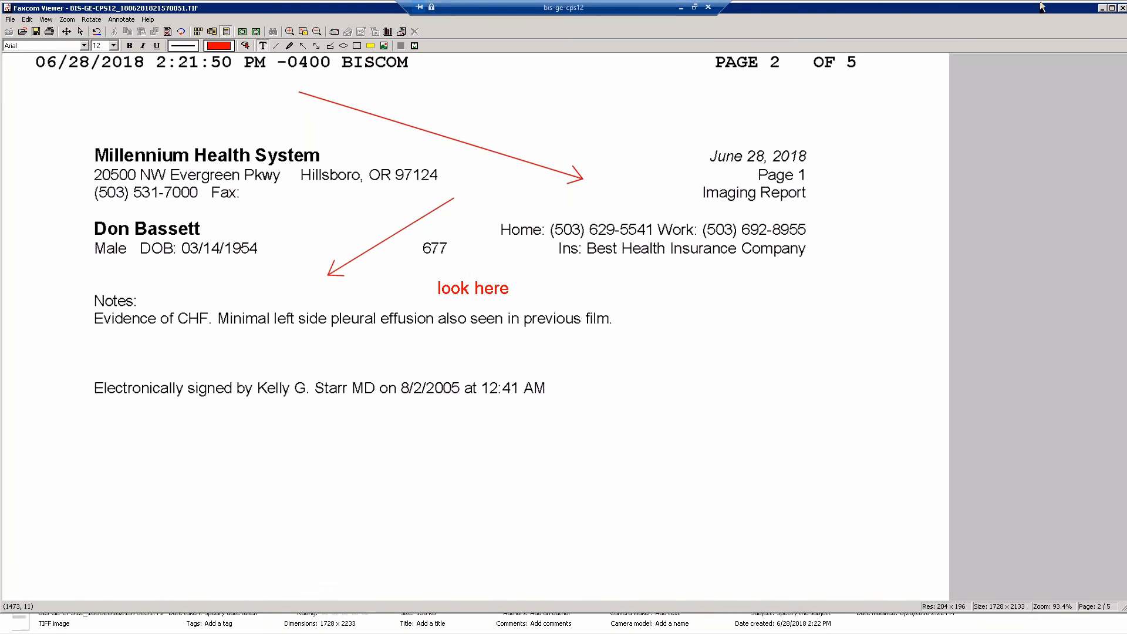
click(1101, 9)
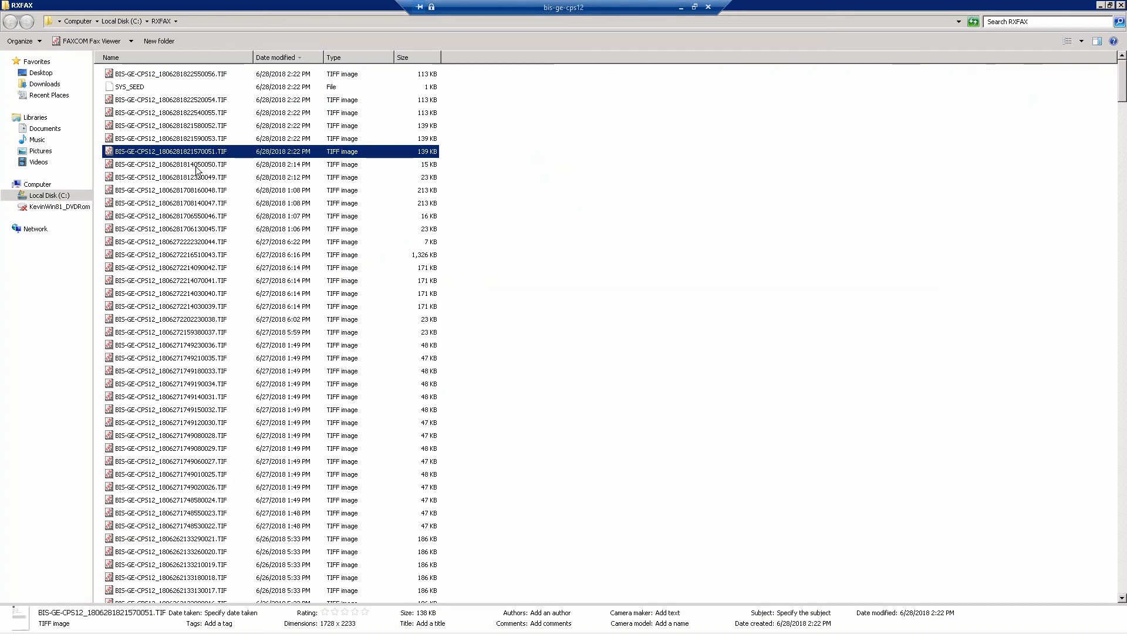
Open BIS-GE-CPS12_1806281821590053.TIF and BIS-GE-CPS12_1806281812320049.TIF in turn and review each fax's cover page and page 2.
double_click(197, 140)
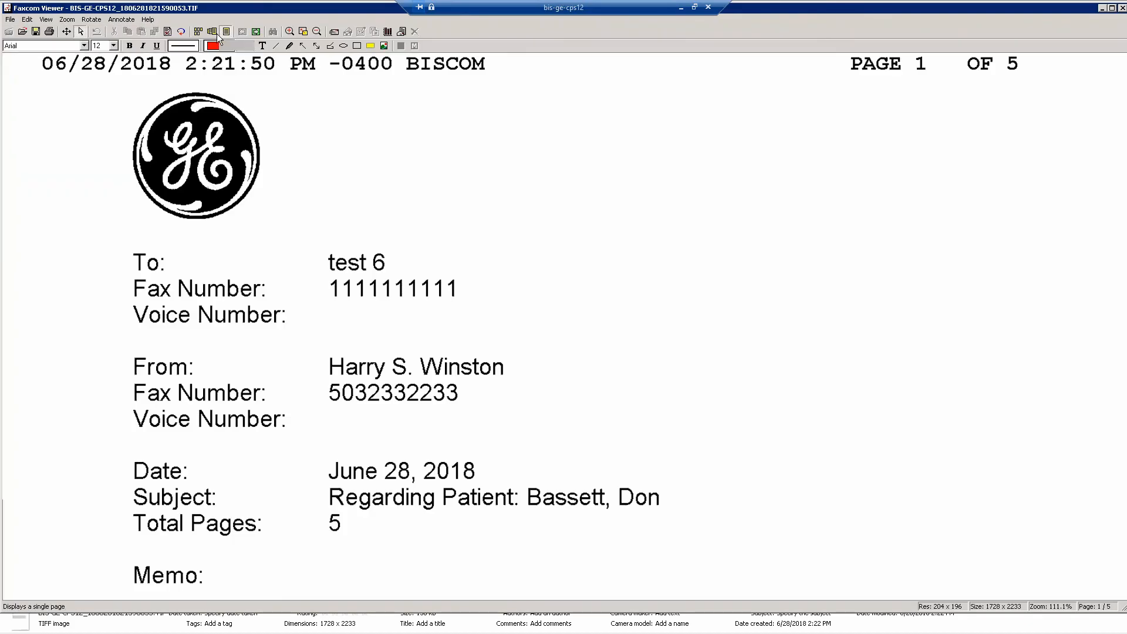
click(256, 31)
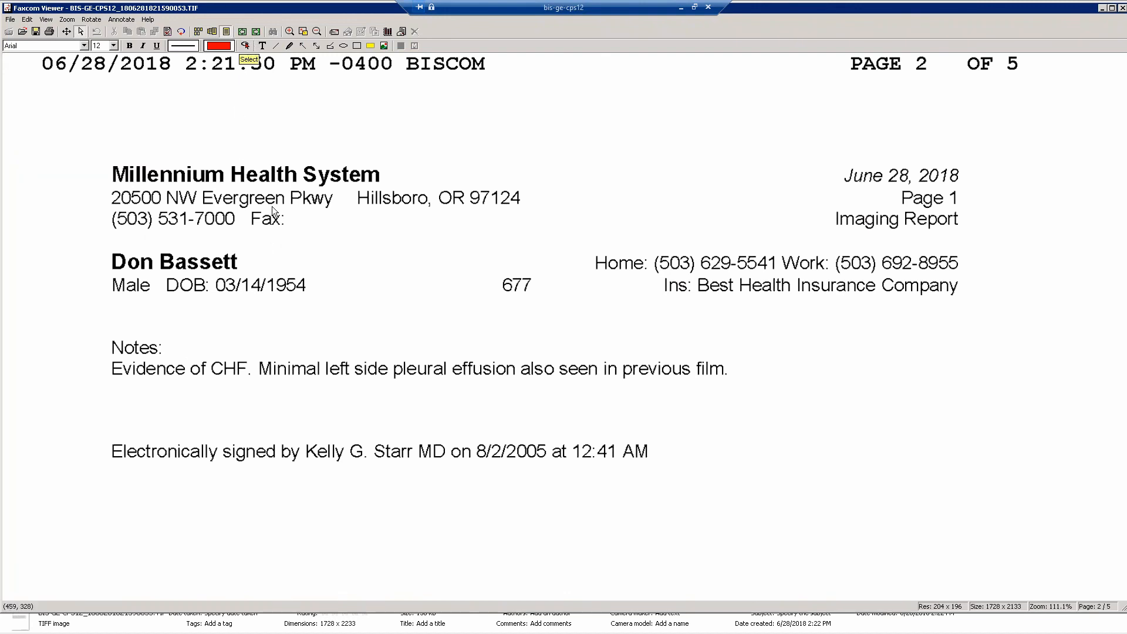
click(1121, 8)
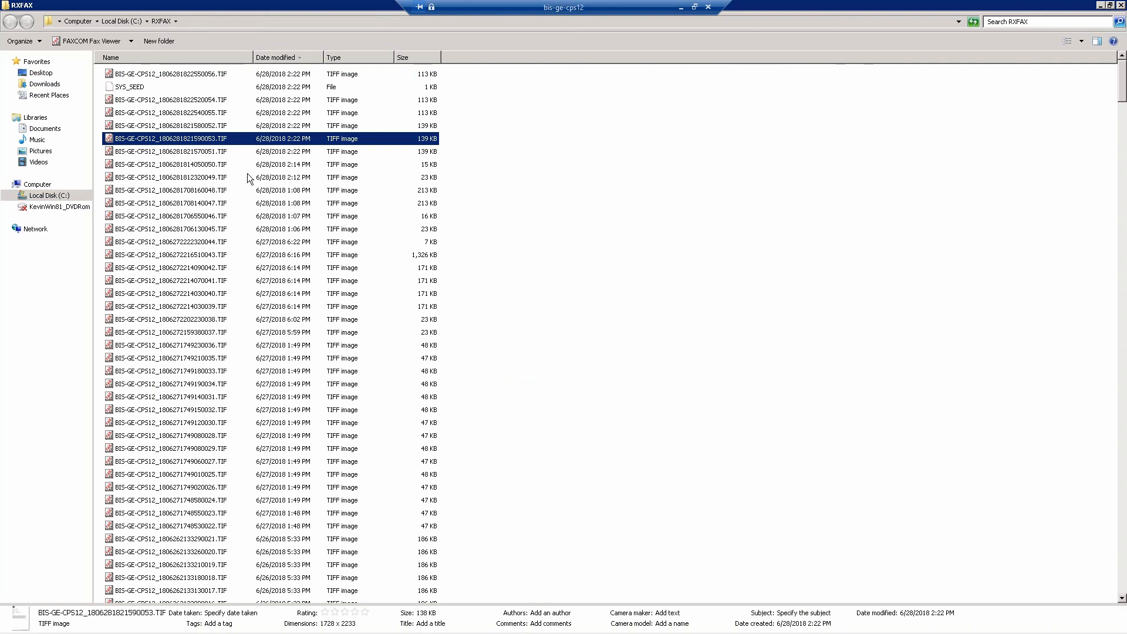
double_click(221, 177)
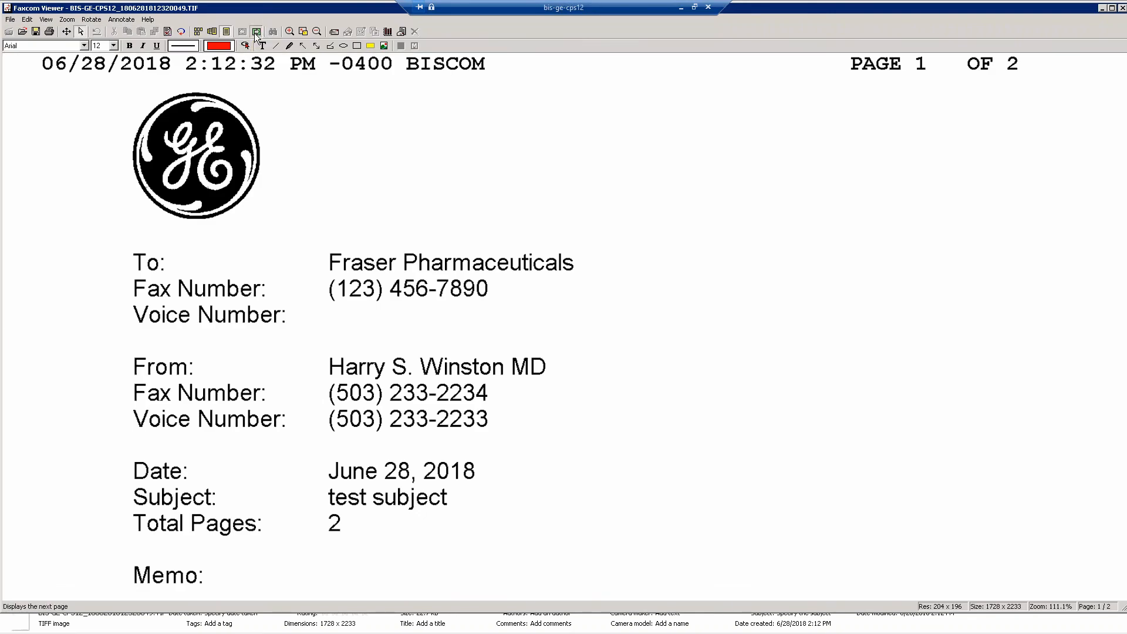
click(255, 32)
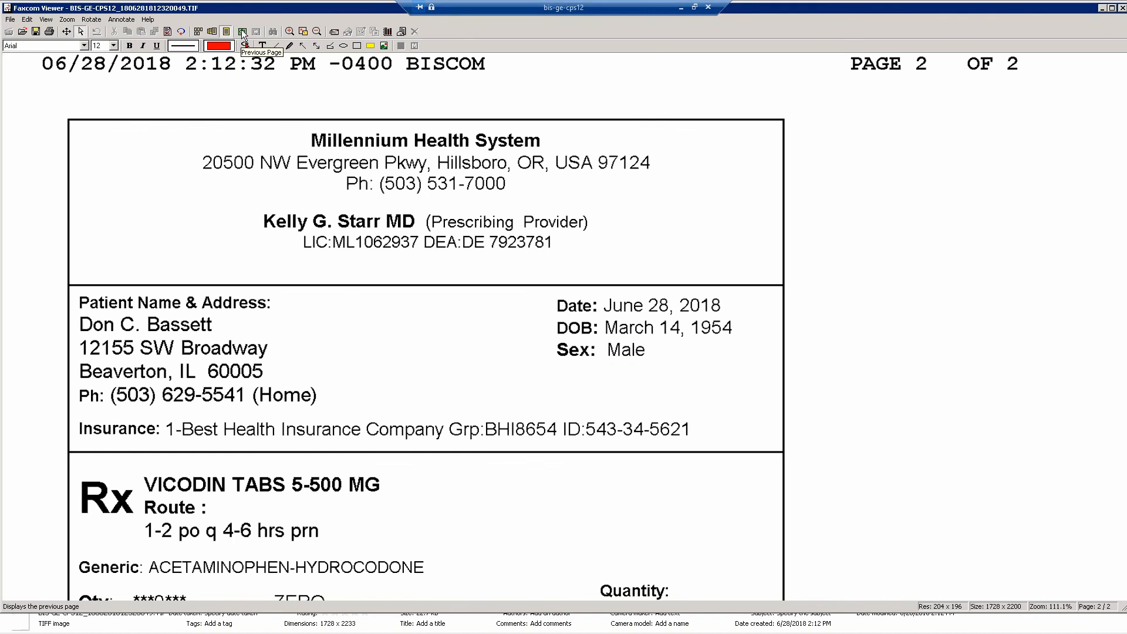
Review page 2 of the open fax at a reduced zoom and close the viewer.
click(242, 32)
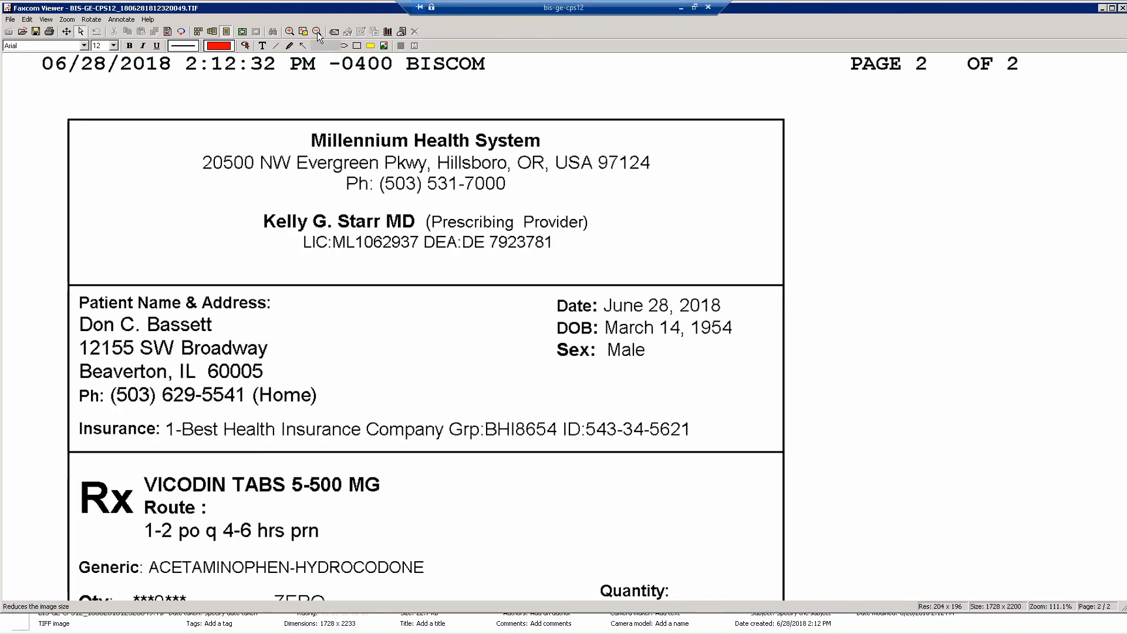
click(317, 31)
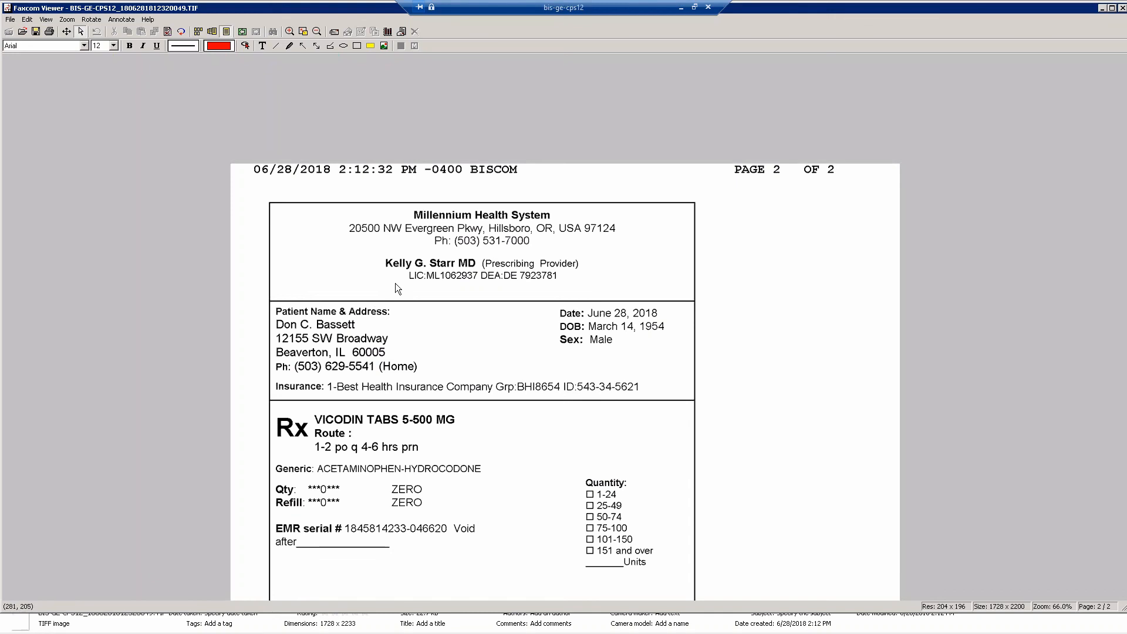
click(1122, 8)
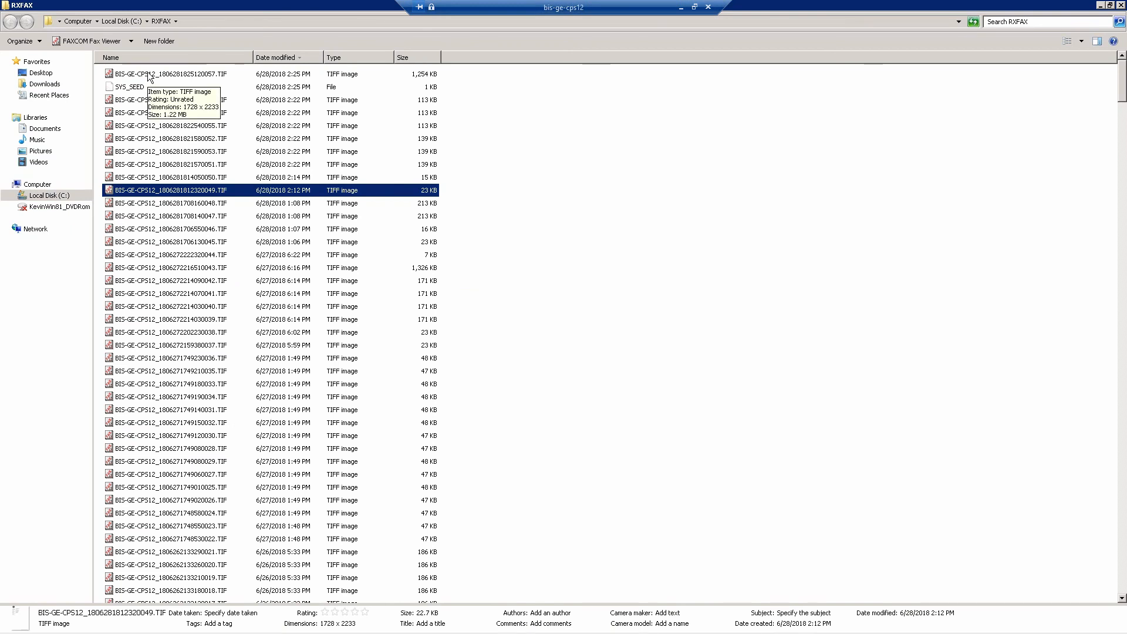
Open BIS-GE-CPS12_1806281822550056.TIF, examine the ultrasound image on page 2 from the thumbnail overview at several zoom levels, and close the fax.
double_click(149, 101)
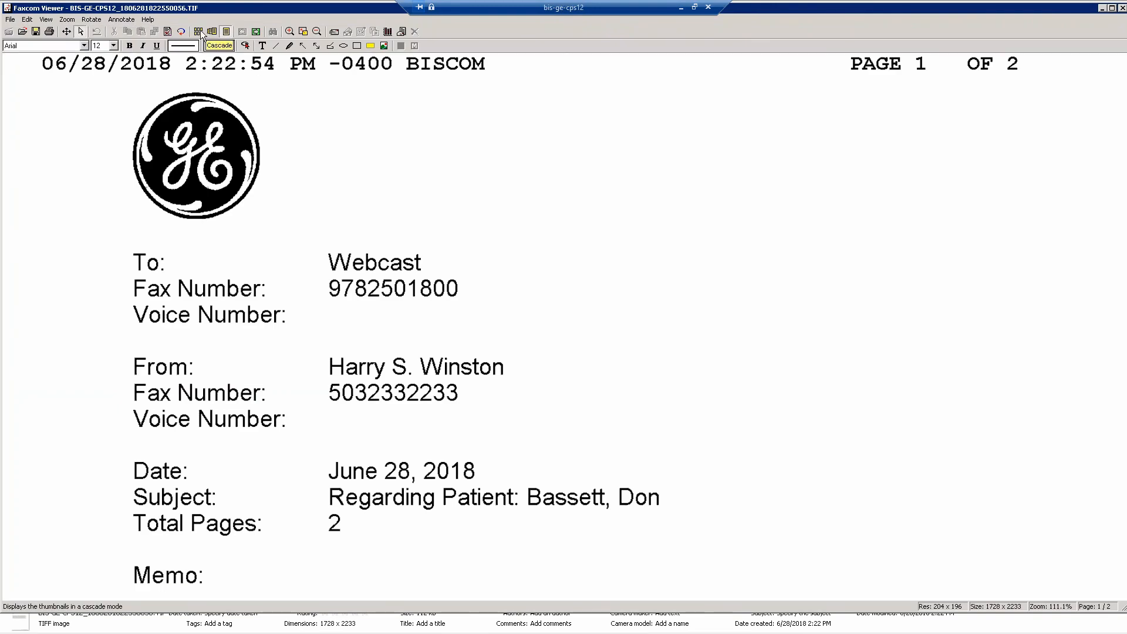
click(198, 32)
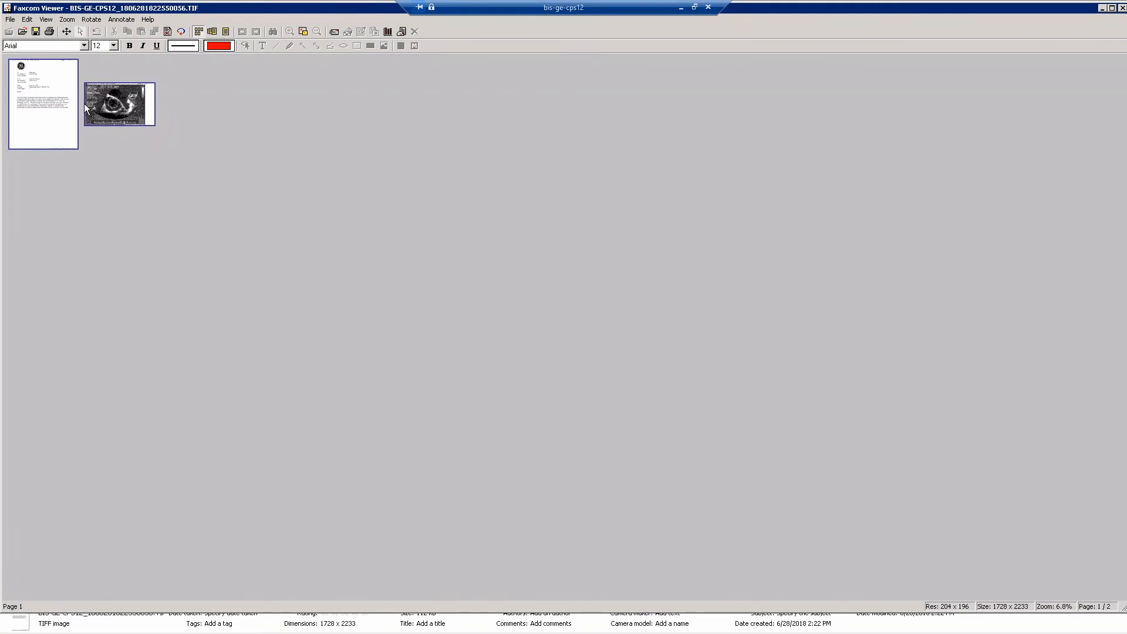
double_click(106, 106)
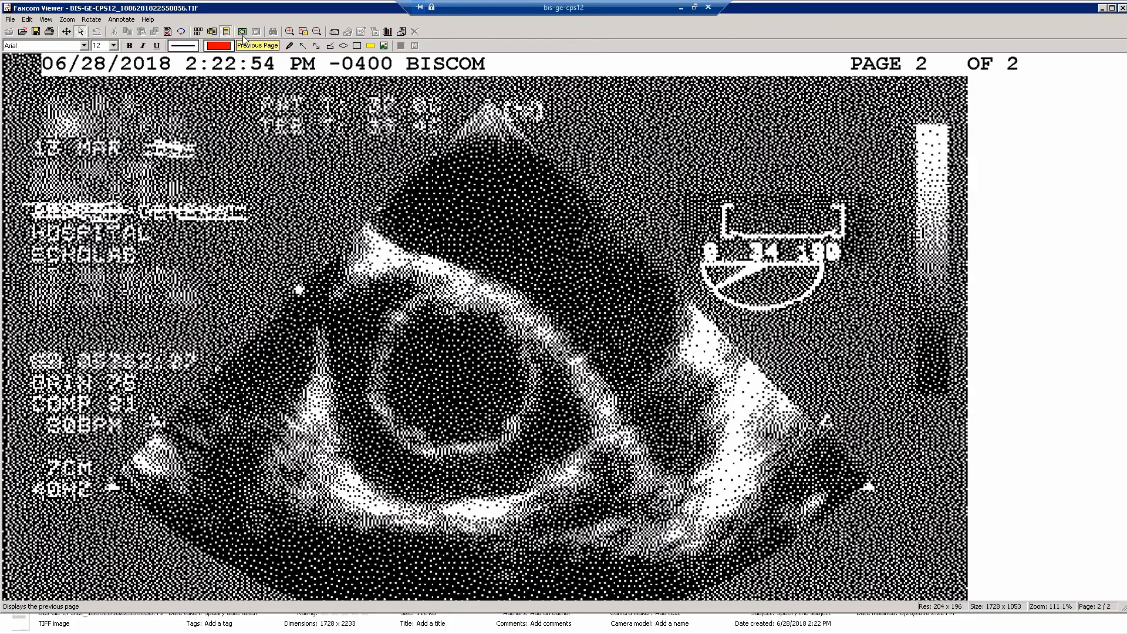
click(290, 31)
click(317, 31)
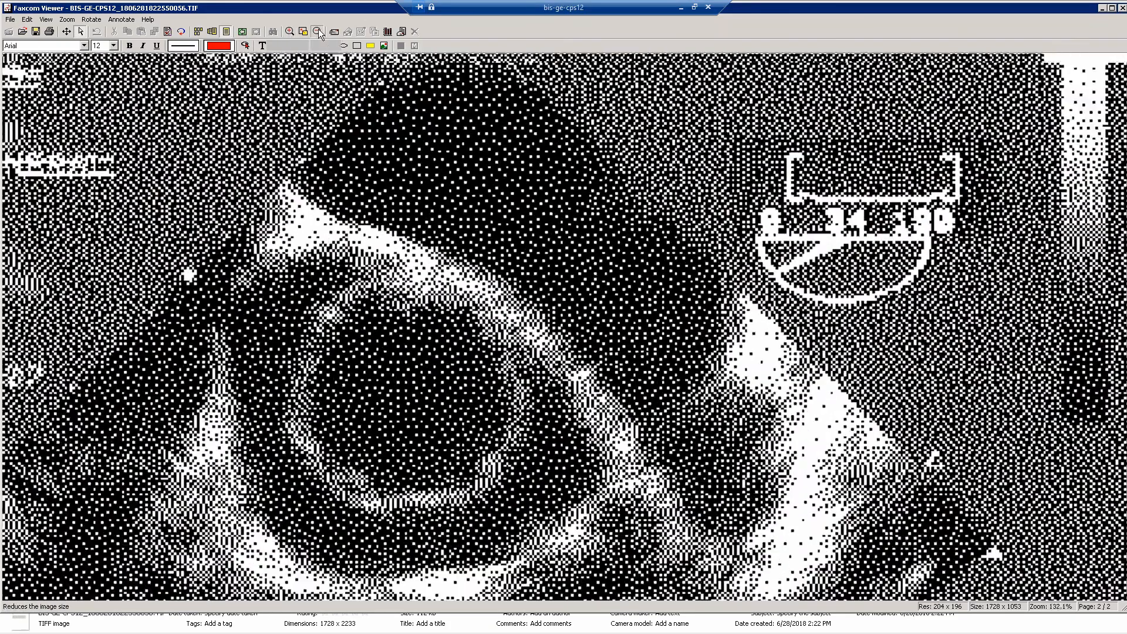
click(317, 31)
click(317, 31)
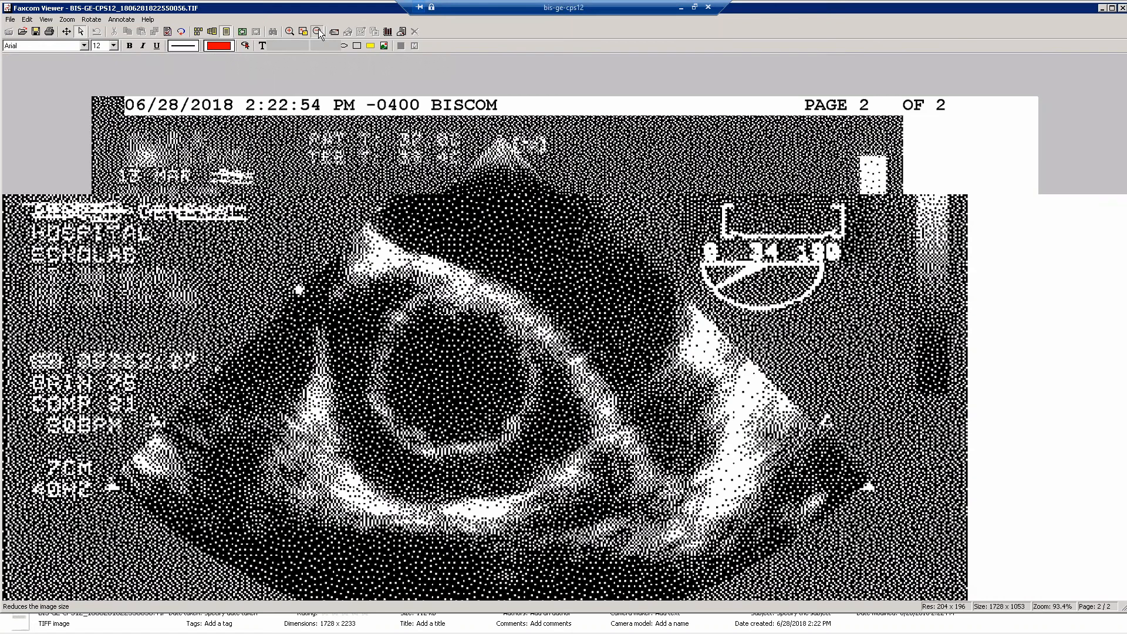
click(318, 31)
click(318, 31)
click(318, 31)
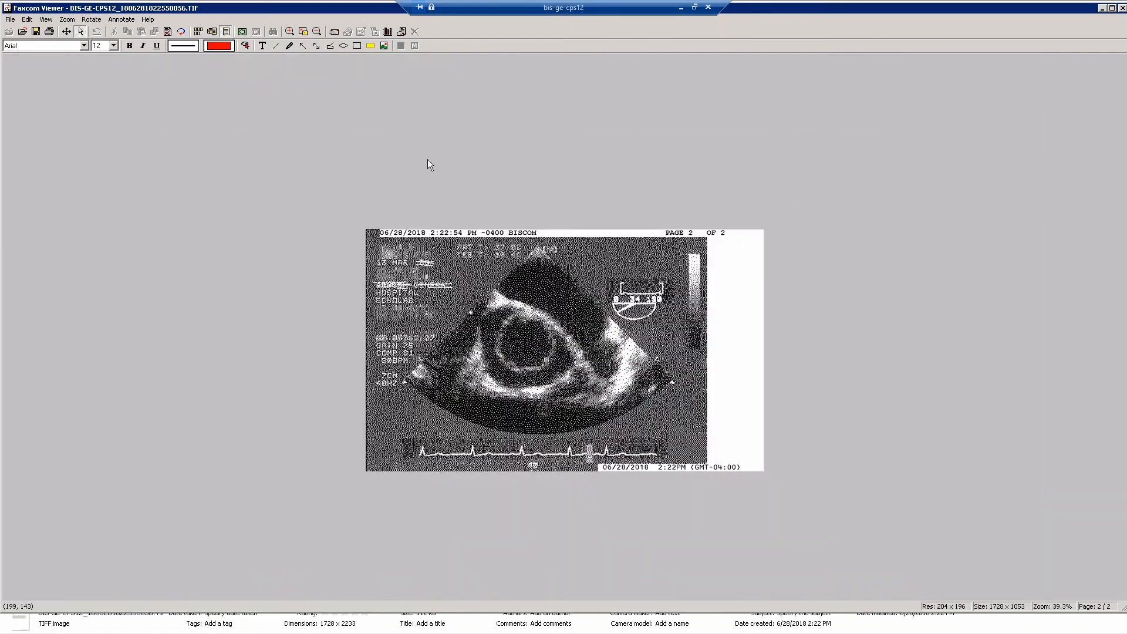
click(317, 31)
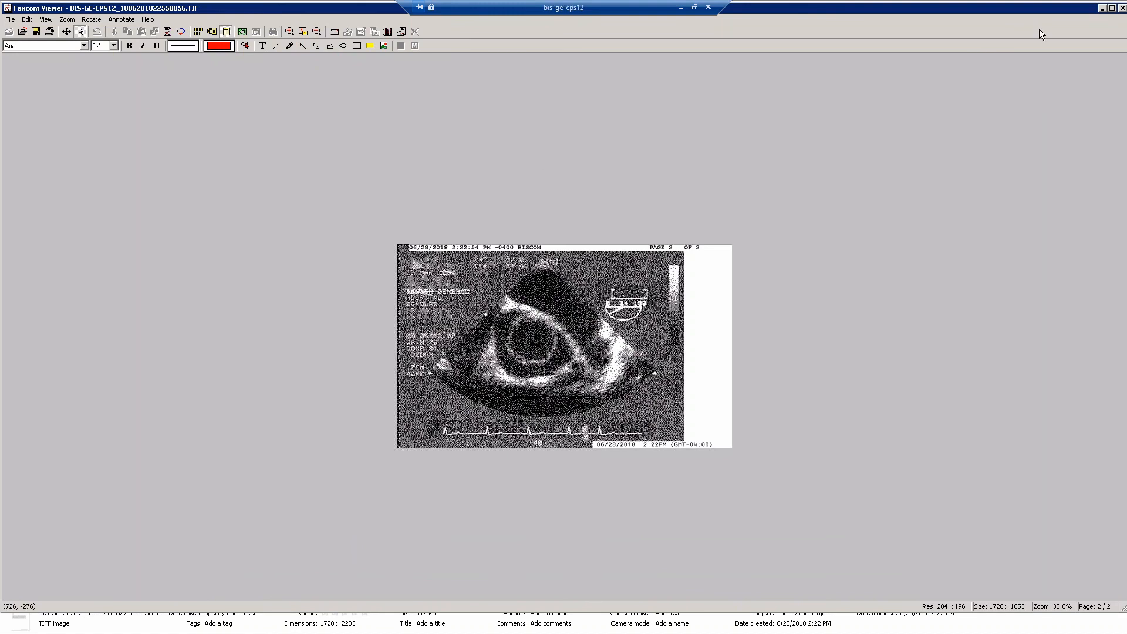
click(1122, 8)
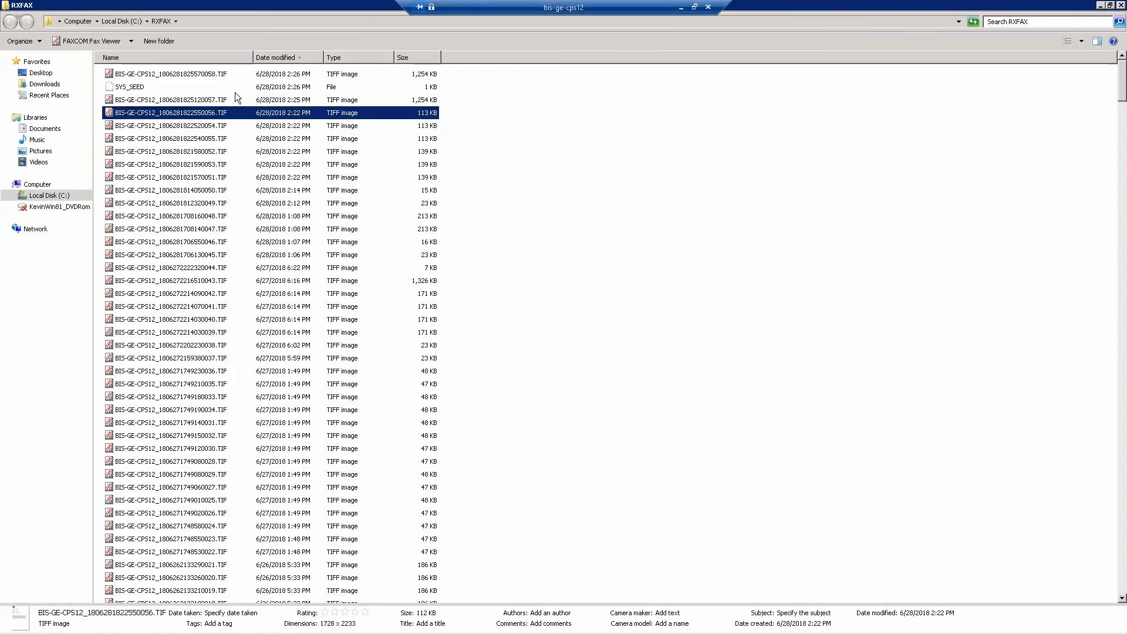
Open BIS-GE-CPS12_1806281825120057.TIF, page forward to the lab report on page 3 and look through thumbnails of all its pages.
click(201, 101)
double_click(200, 101)
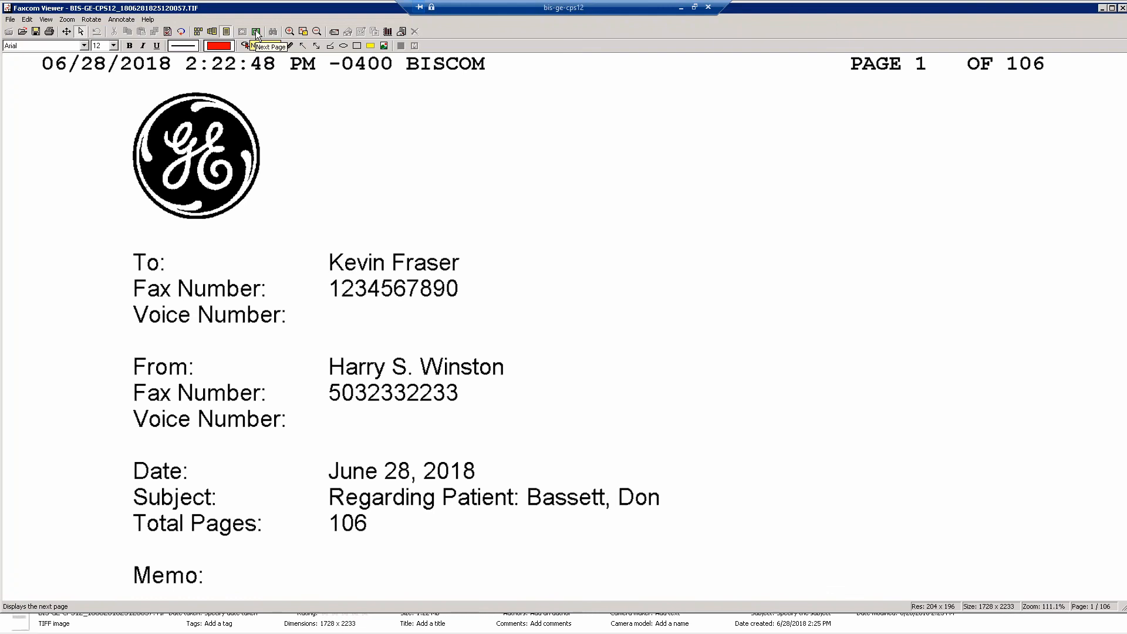
click(257, 32)
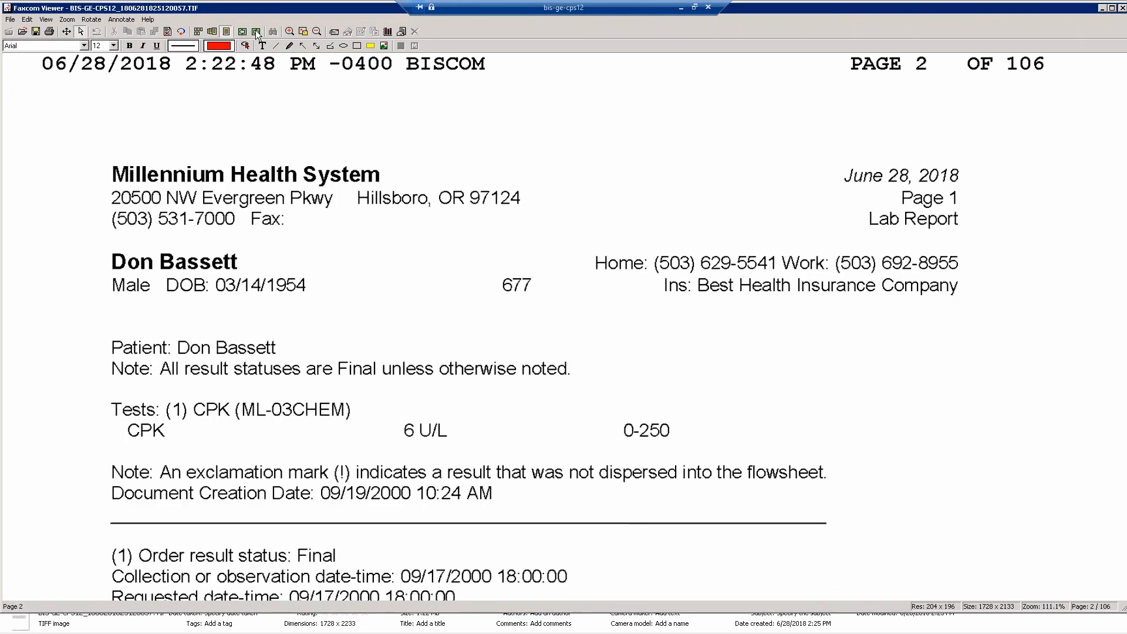
click(198, 33)
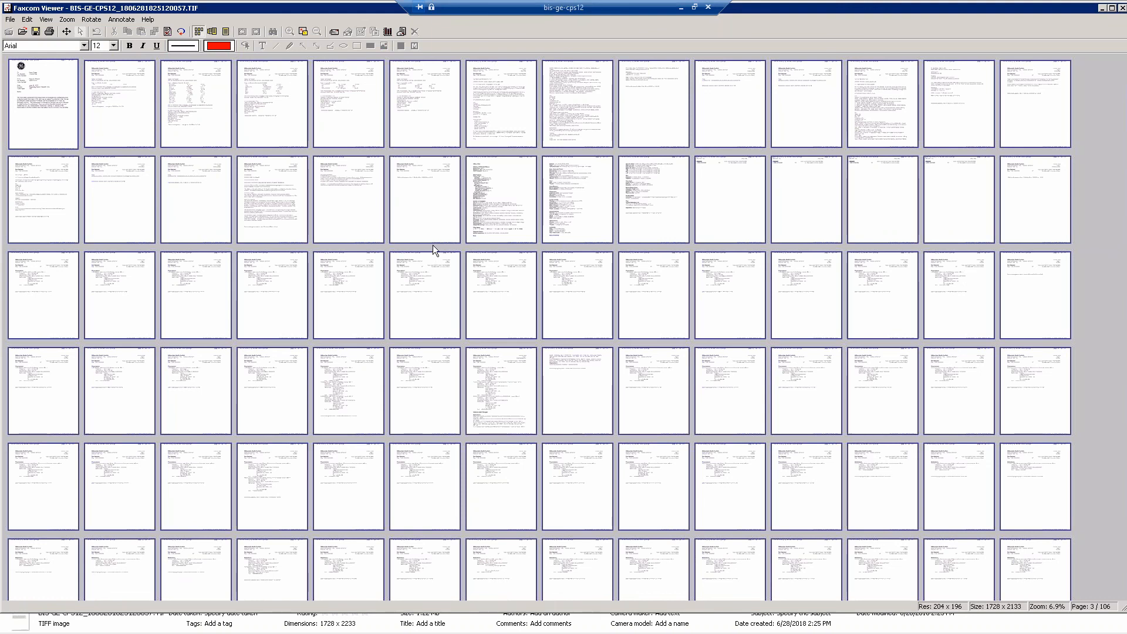
click(444, 205)
ctrl+click(509, 212)
scroll(492, 294, down, 3)
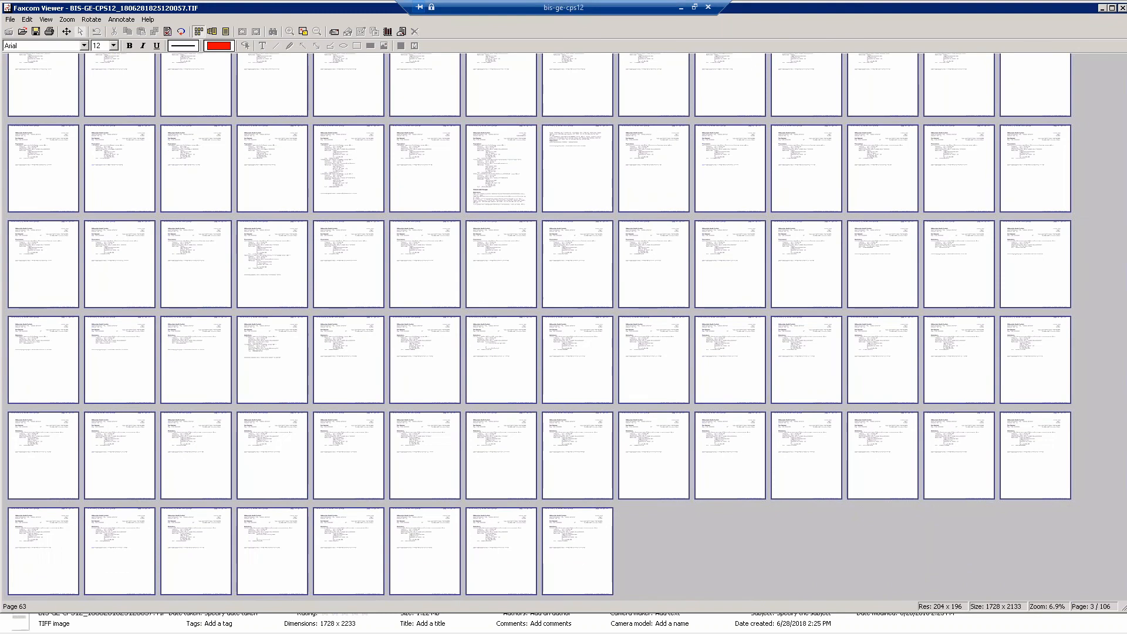
scroll(484, 292, up, 1)
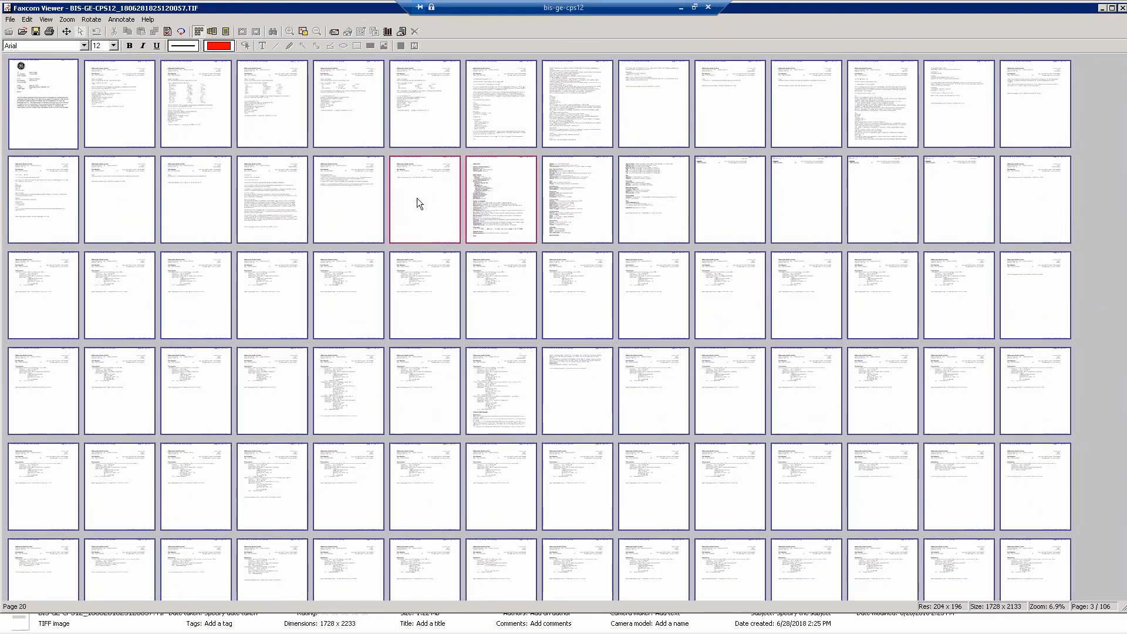
Open page 19, the echocardiogram report, from the thumbnails, check the neighbouring page and close the viewer.
ctrl+click(350, 205)
double_click(349, 204)
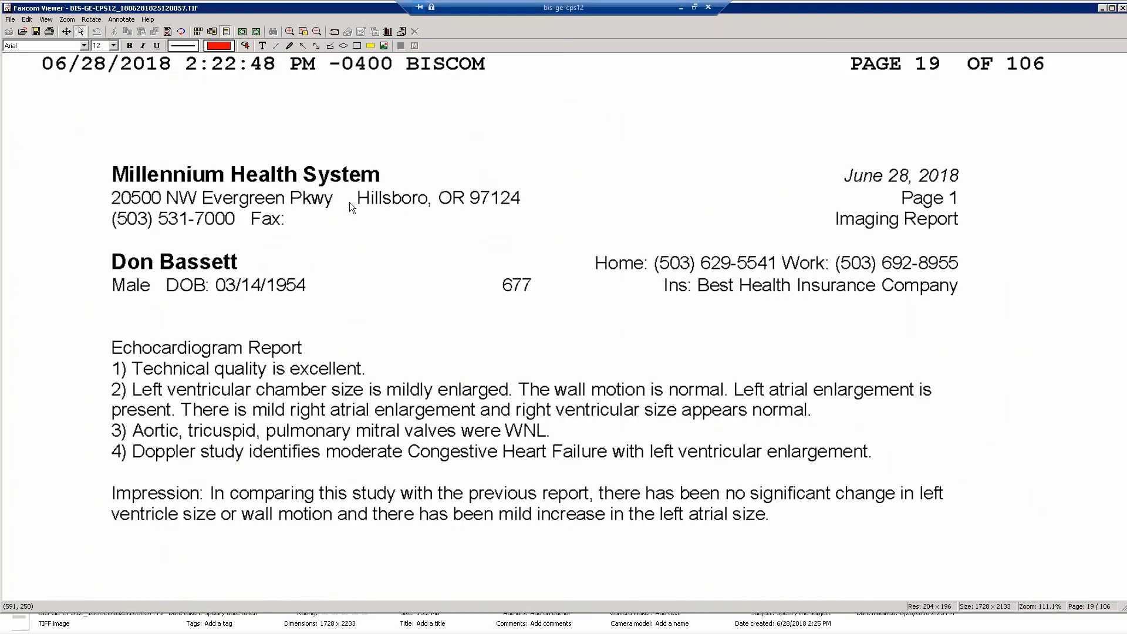
click(256, 35)
click(243, 31)
click(1121, 10)
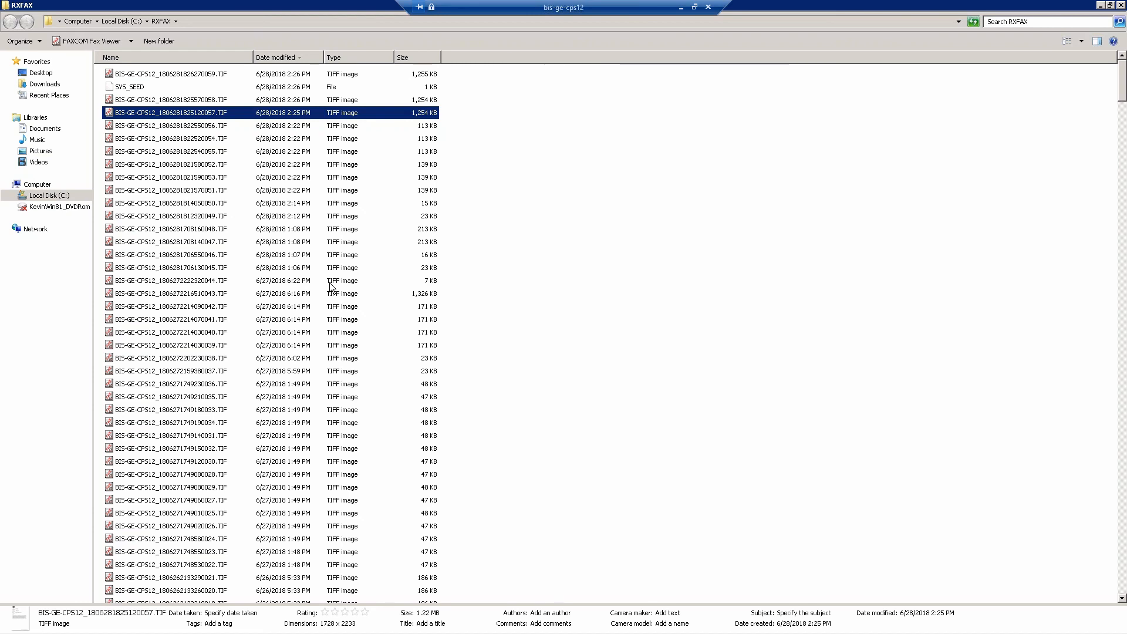
Minimize the RXFAX folder, switch to the WordPad document, maximize it and replace its selected text with "test".
click(1101, 6)
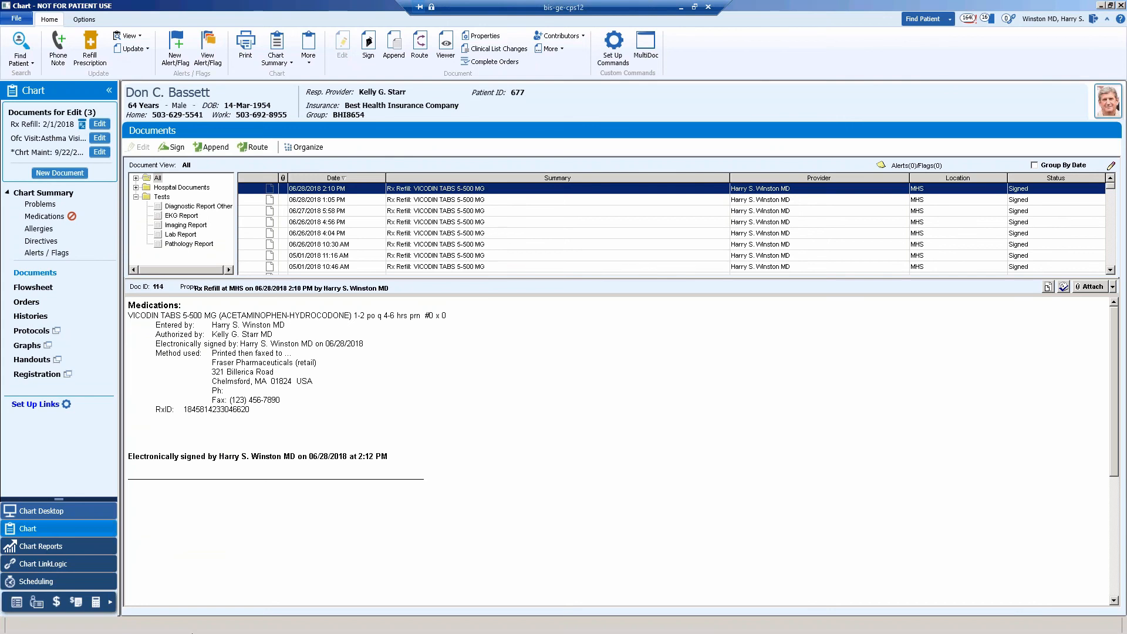
key(alt+Tab)
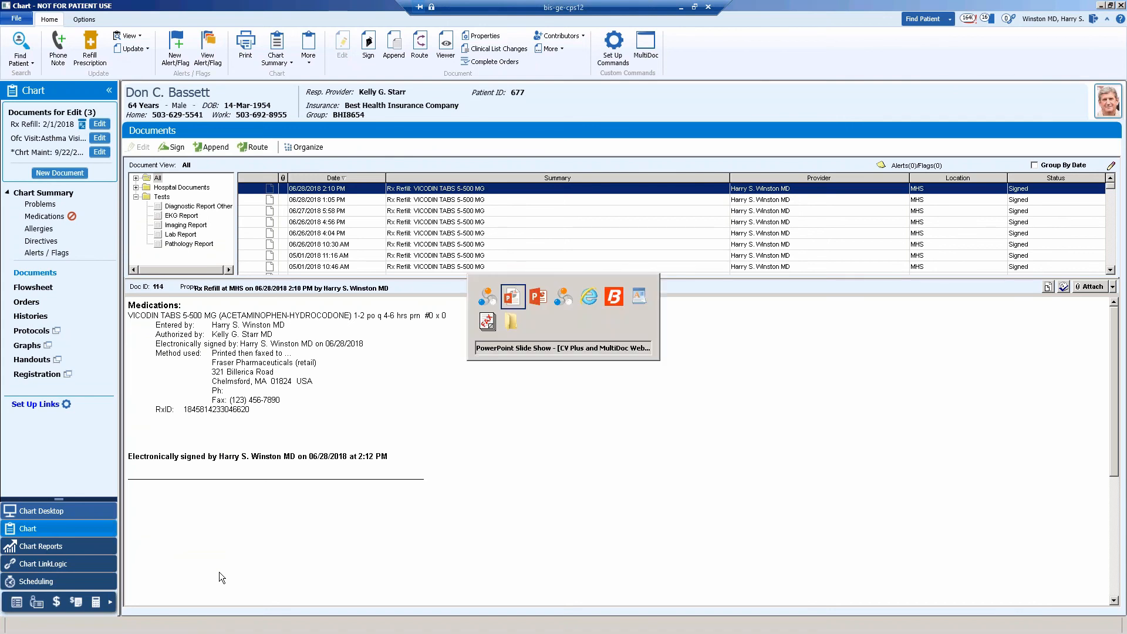
key(alt+Tab)
key(alt+Tab)
key(alt+Tab)
key(alt+Tab)
key(alt+Tab)
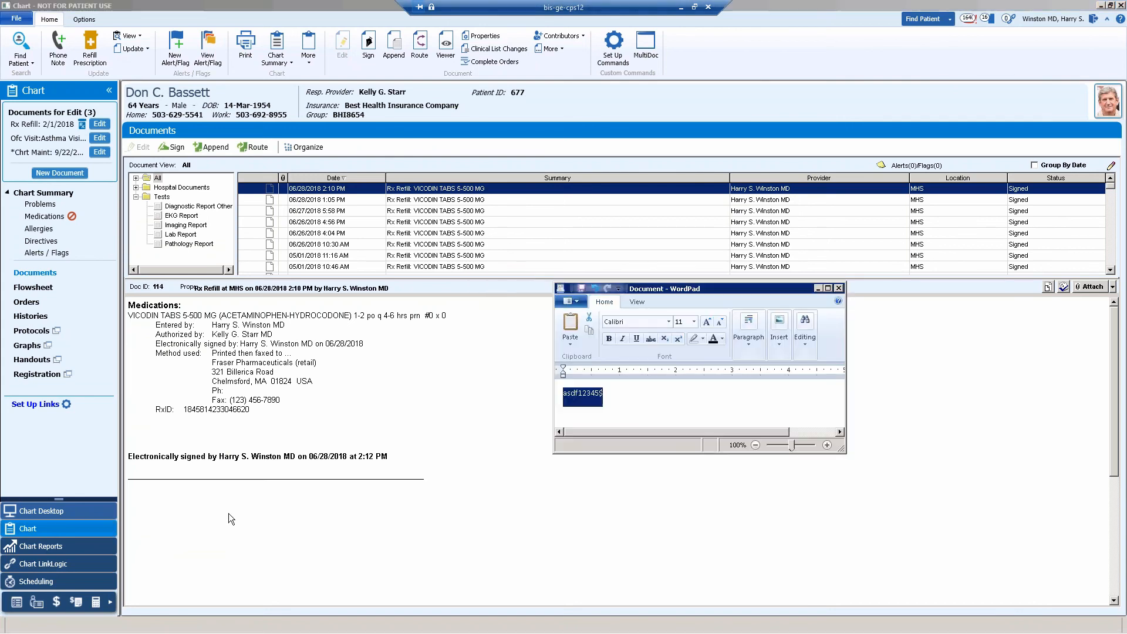
double_click(709, 288)
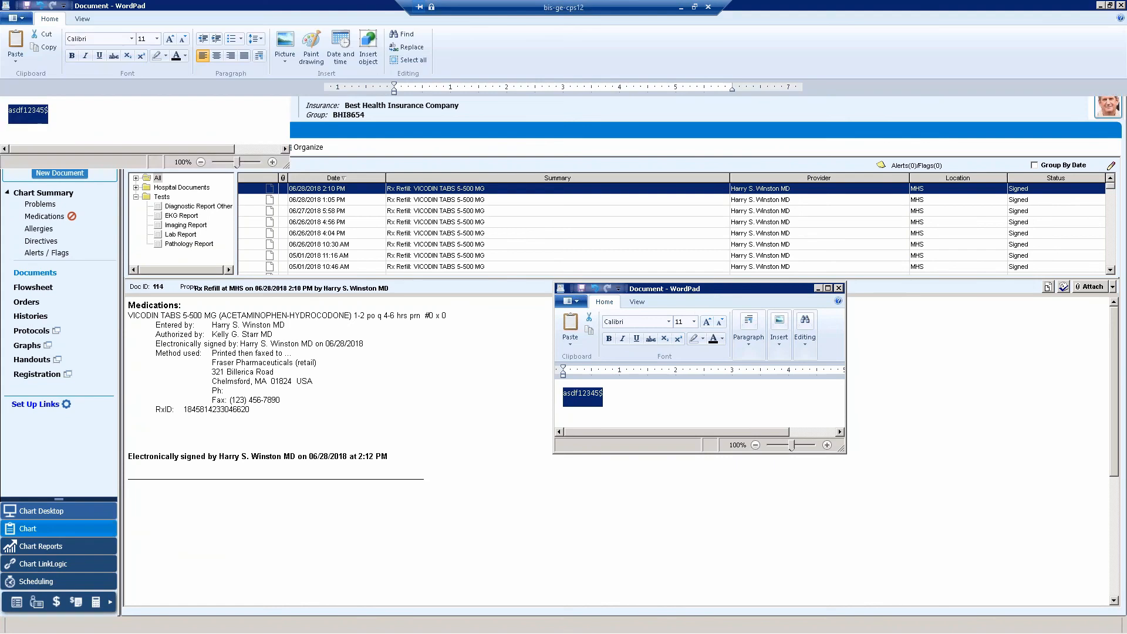
text(t)
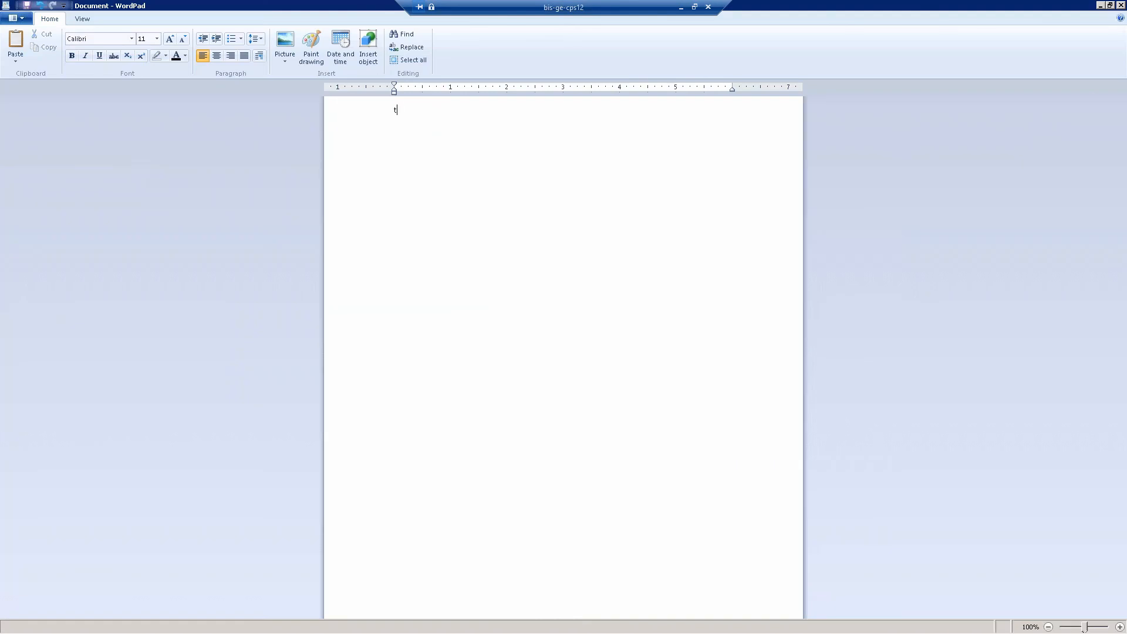
text(est)
Print the WordPad document to the Biscom Fax Printer.
click(24, 24)
mouse_move(42, 148)
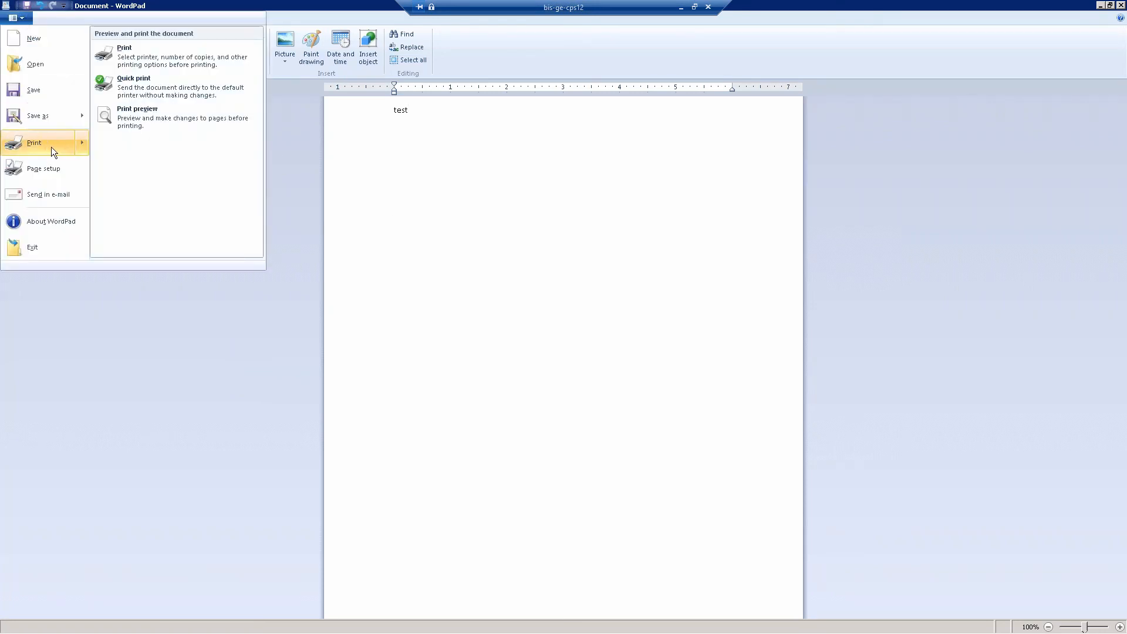
click(139, 58)
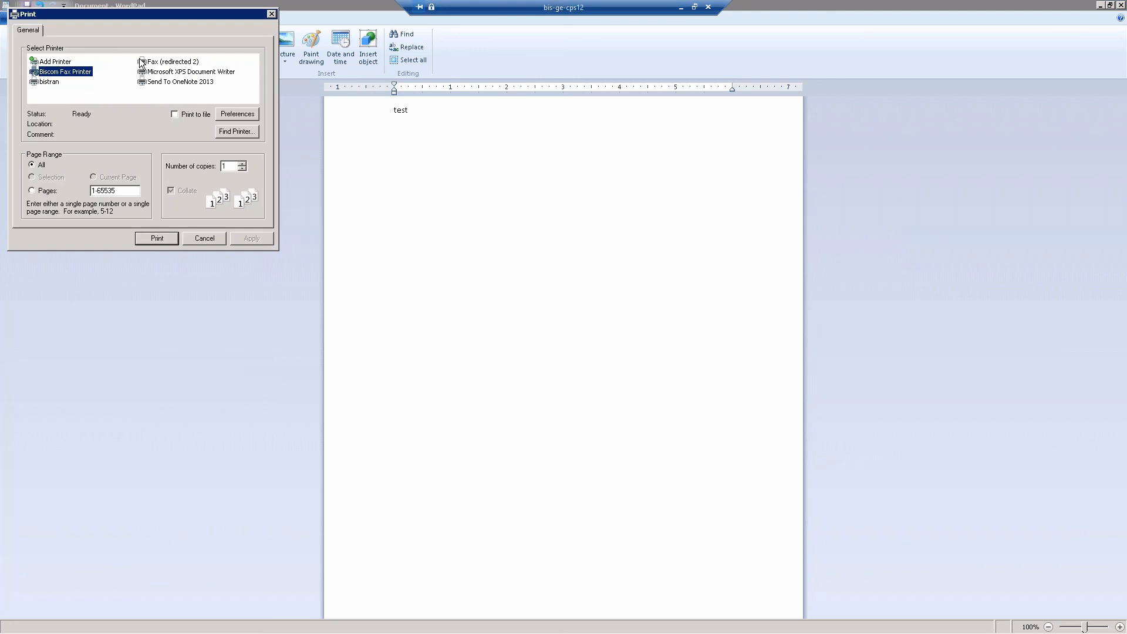
click(156, 239)
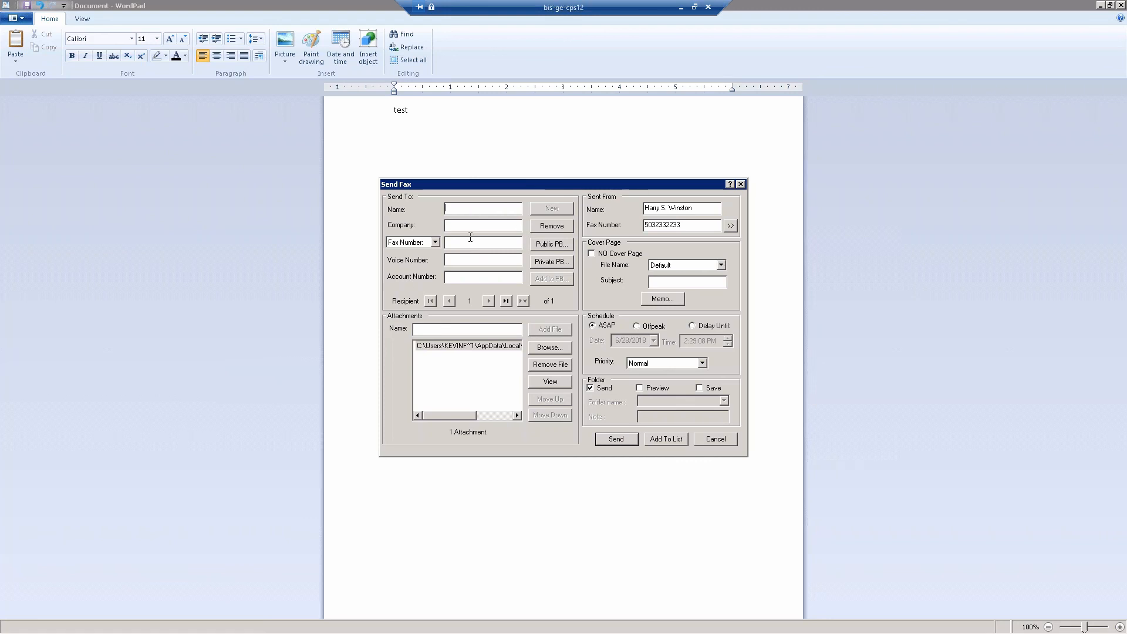
Add the Biscom contact from the private phone book as the fax recipient.
click(554, 262)
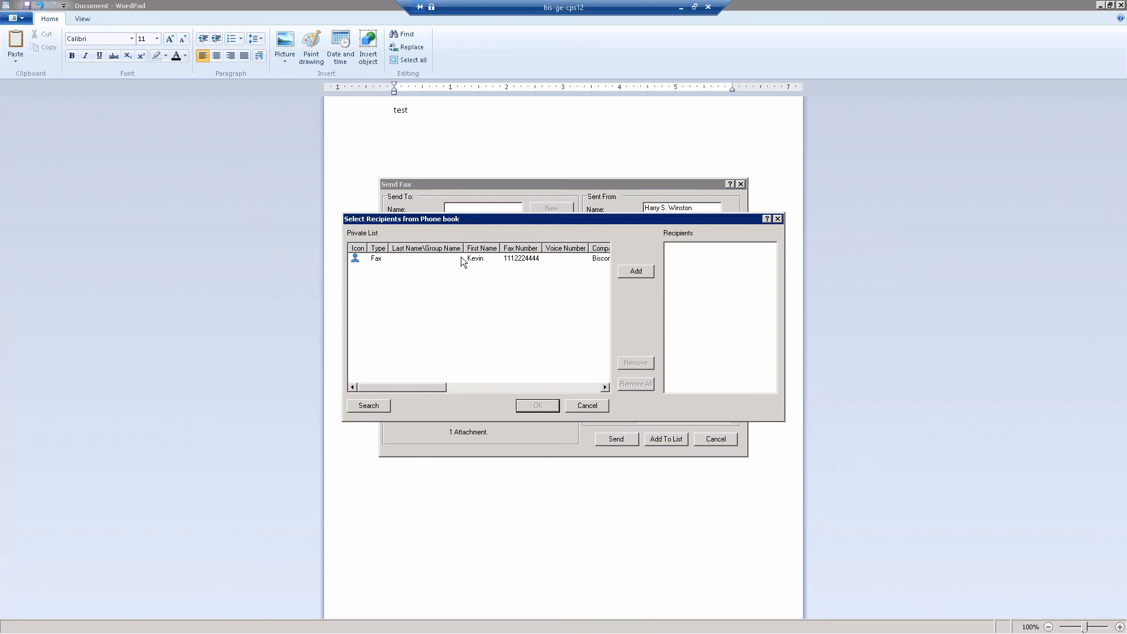
double_click(460, 256)
click(536, 406)
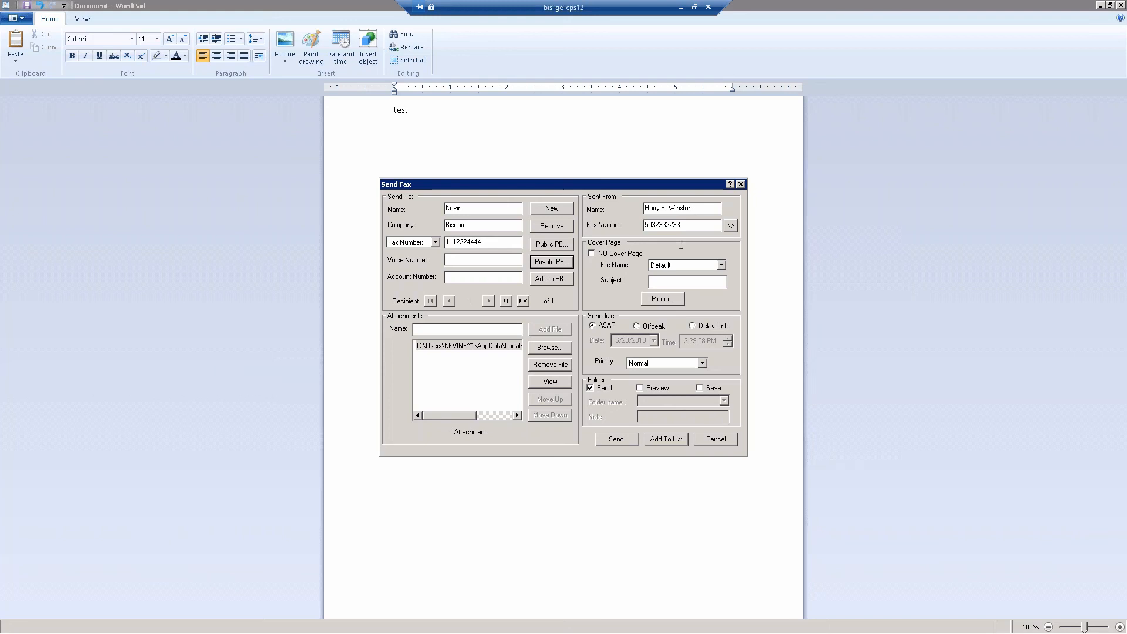
Choose GE.cpg as the fax cover page and add a brief memo.
click(721, 265)
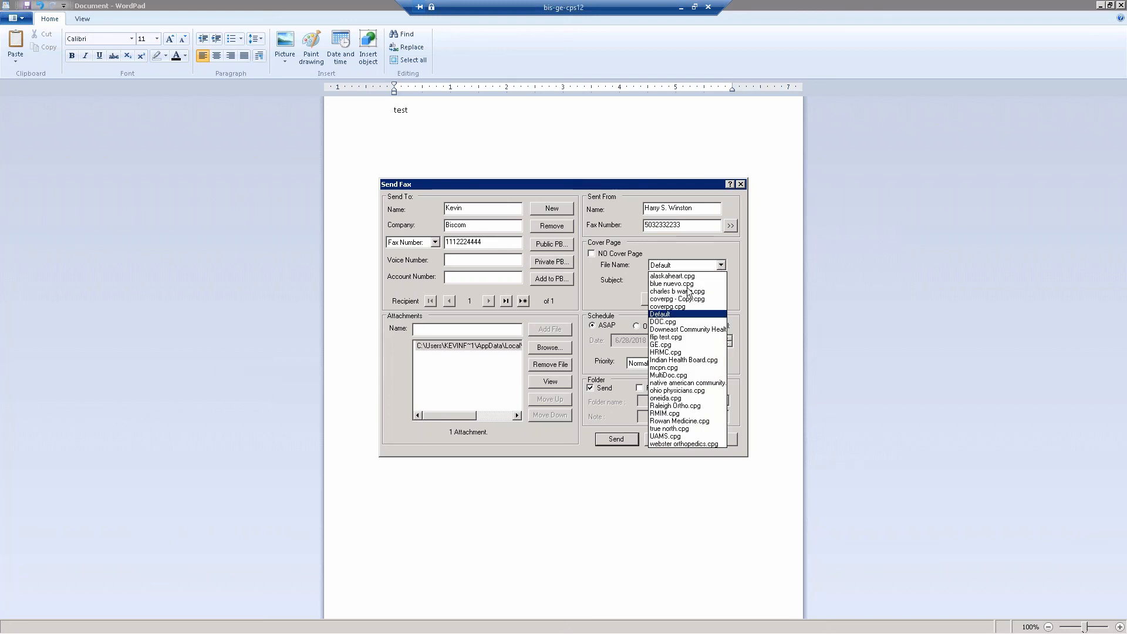
click(662, 344)
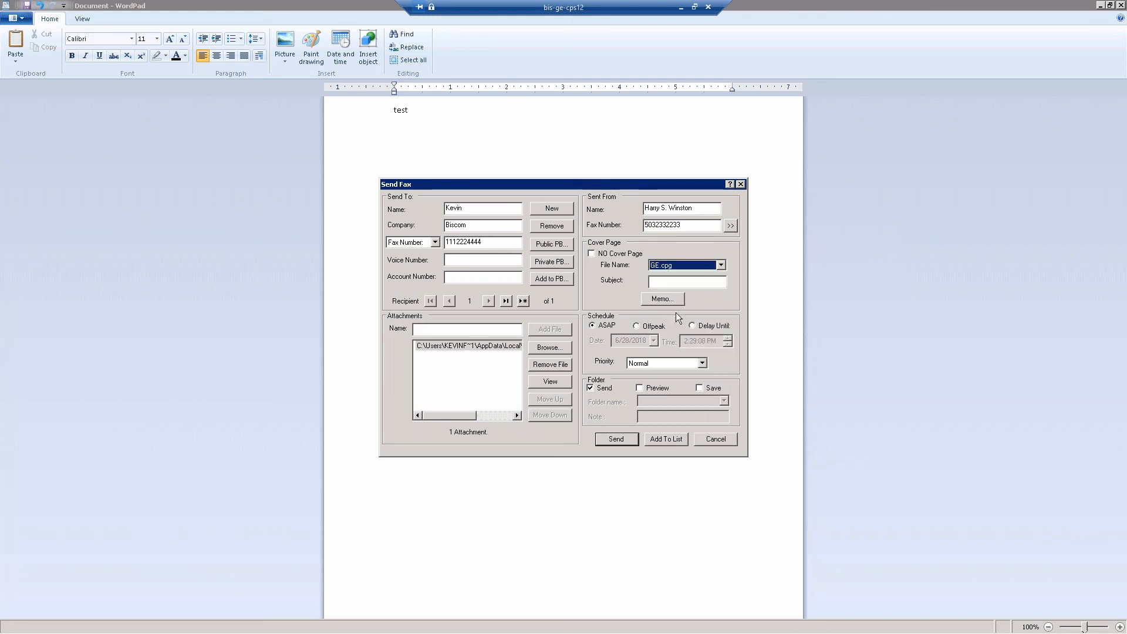
click(662, 299)
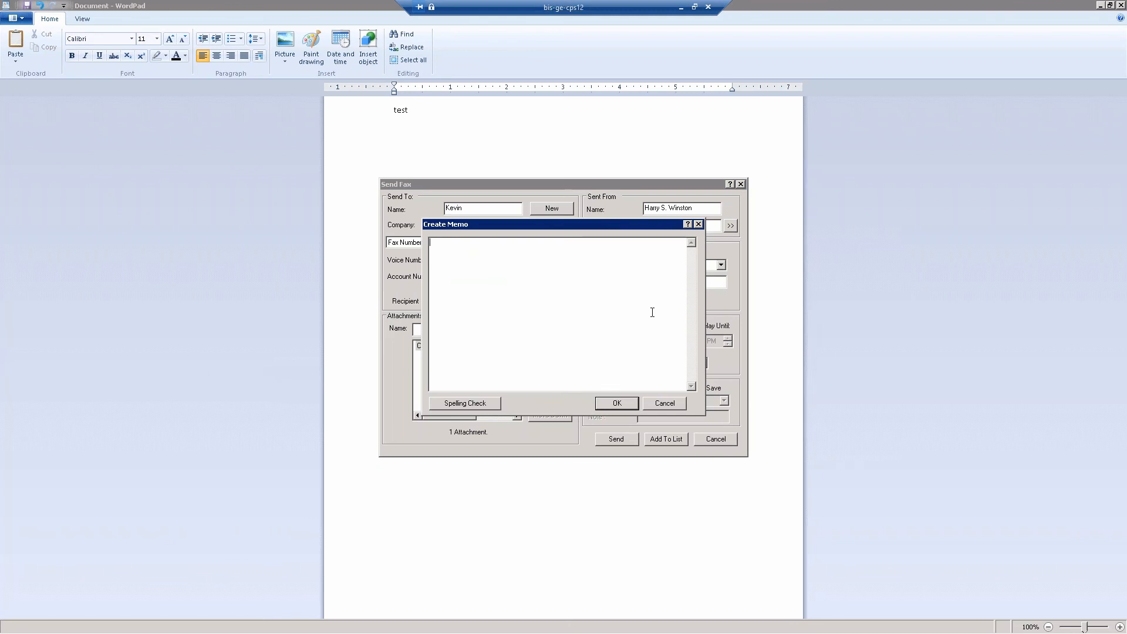
text(memo)
click(617, 403)
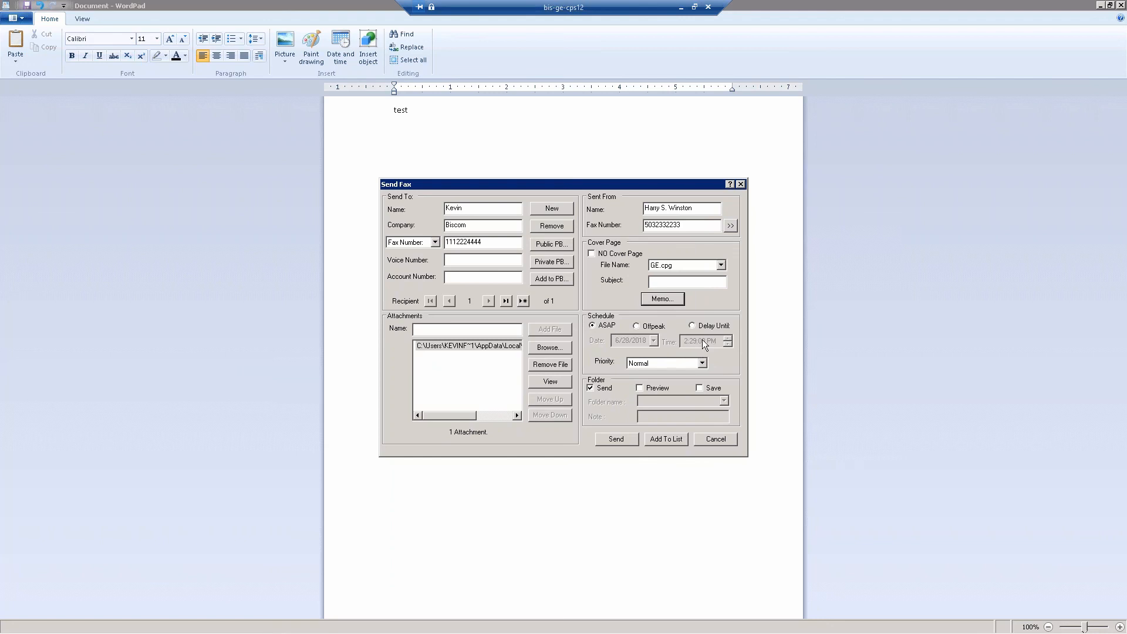
Try the Delay Until schedule, set the schedule back to ASAP and send the fax.
click(692, 325)
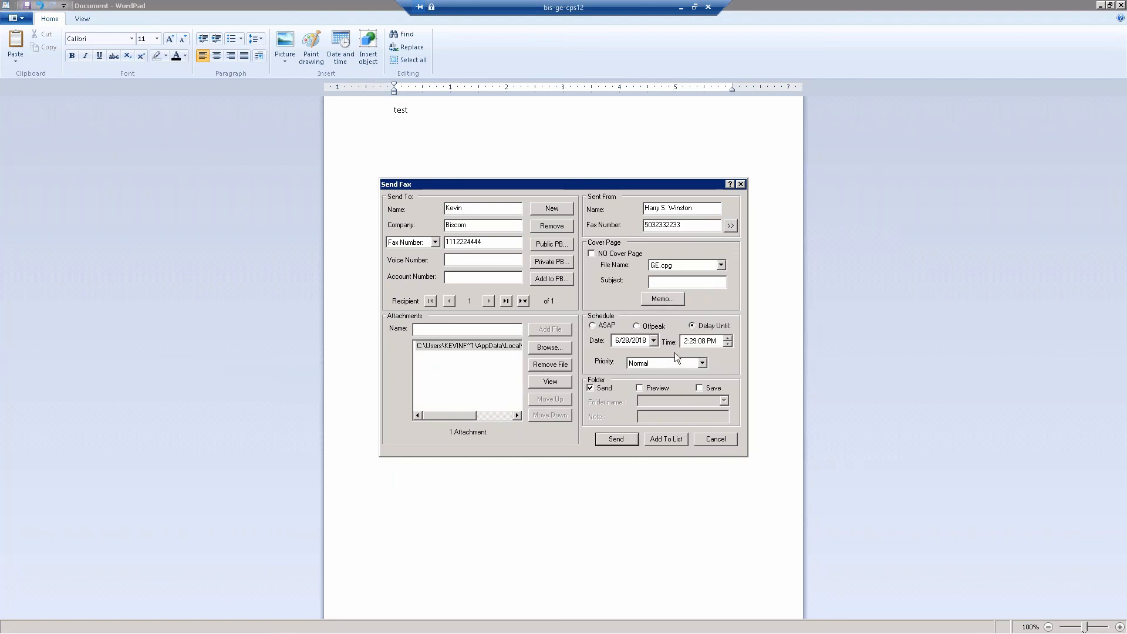
click(593, 325)
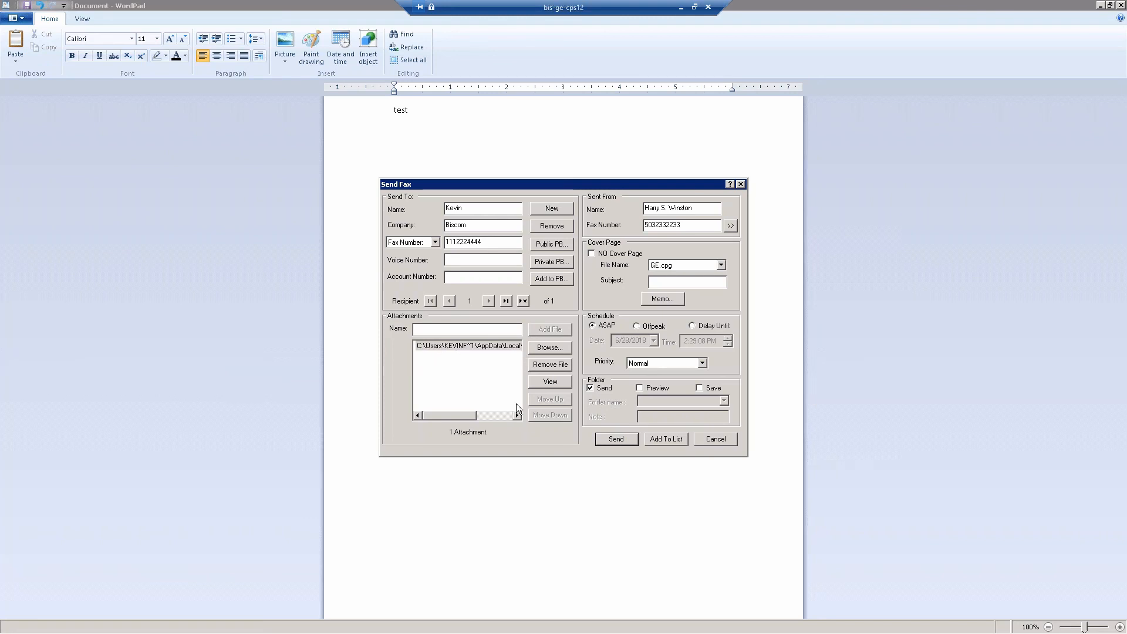
click(609, 440)
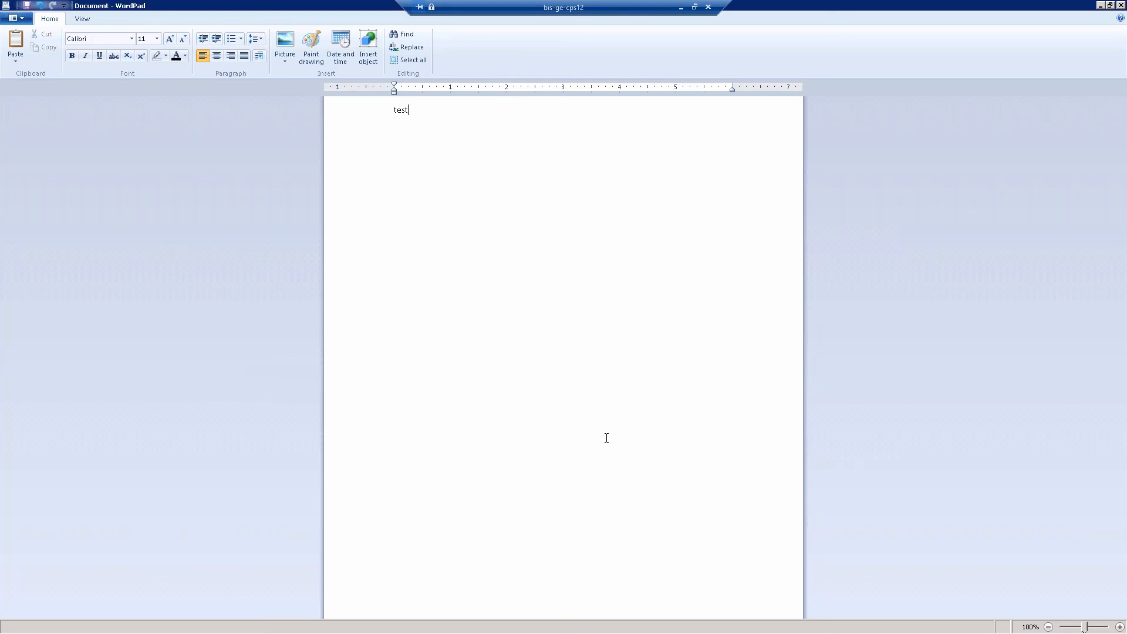
Switch from WordPad to the PowerPoint slide show.
key(alt+Tab)
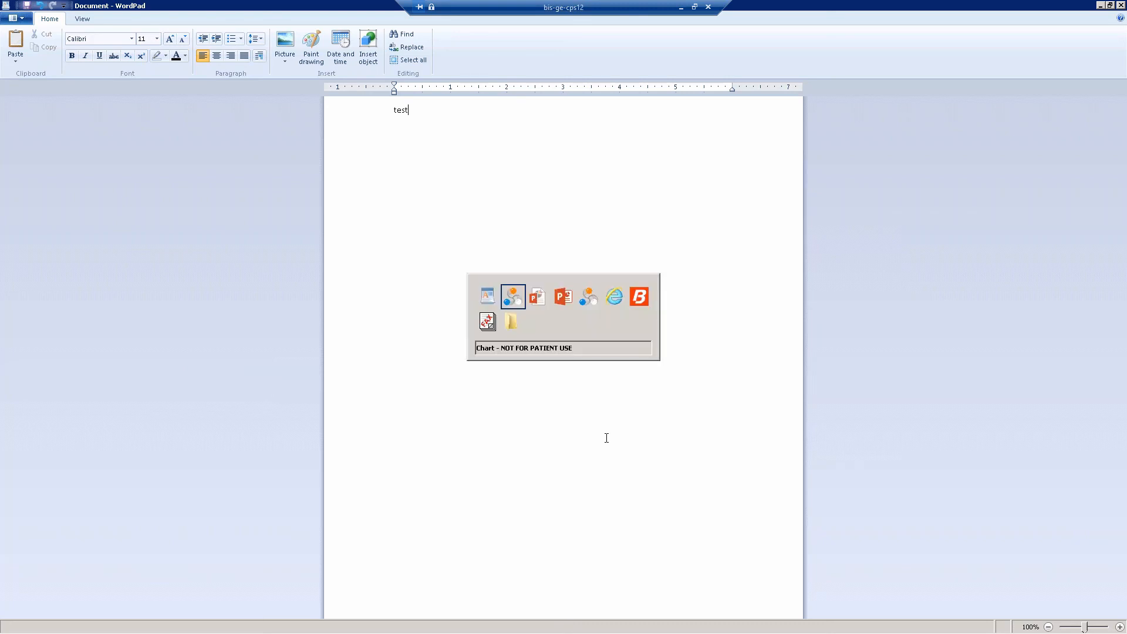
key(alt+Tab)
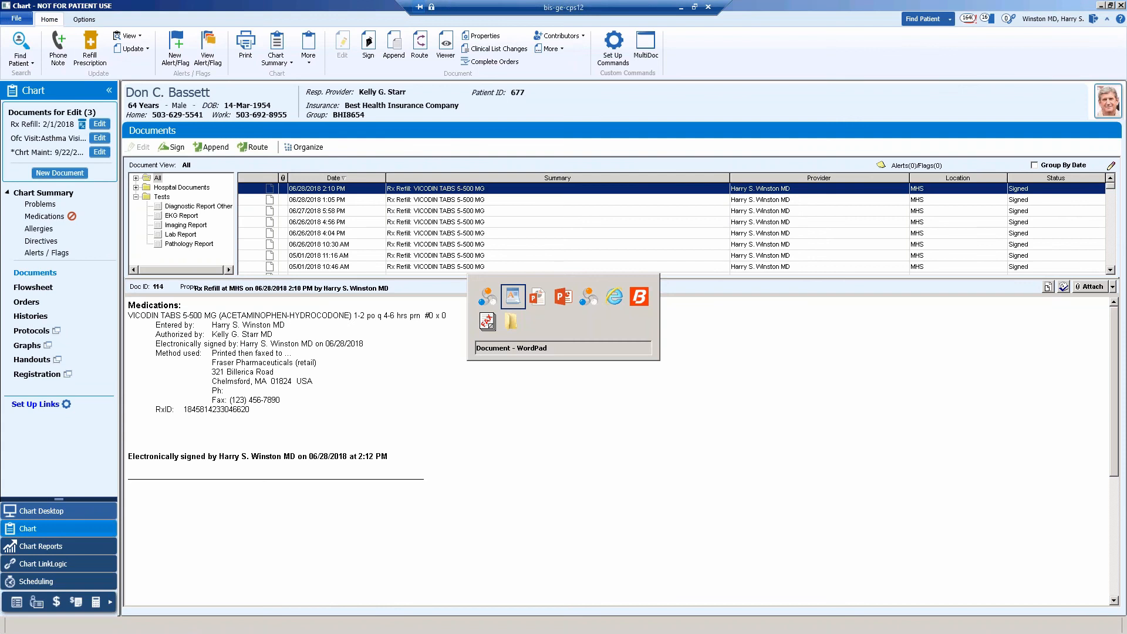
key(alt+Tab)
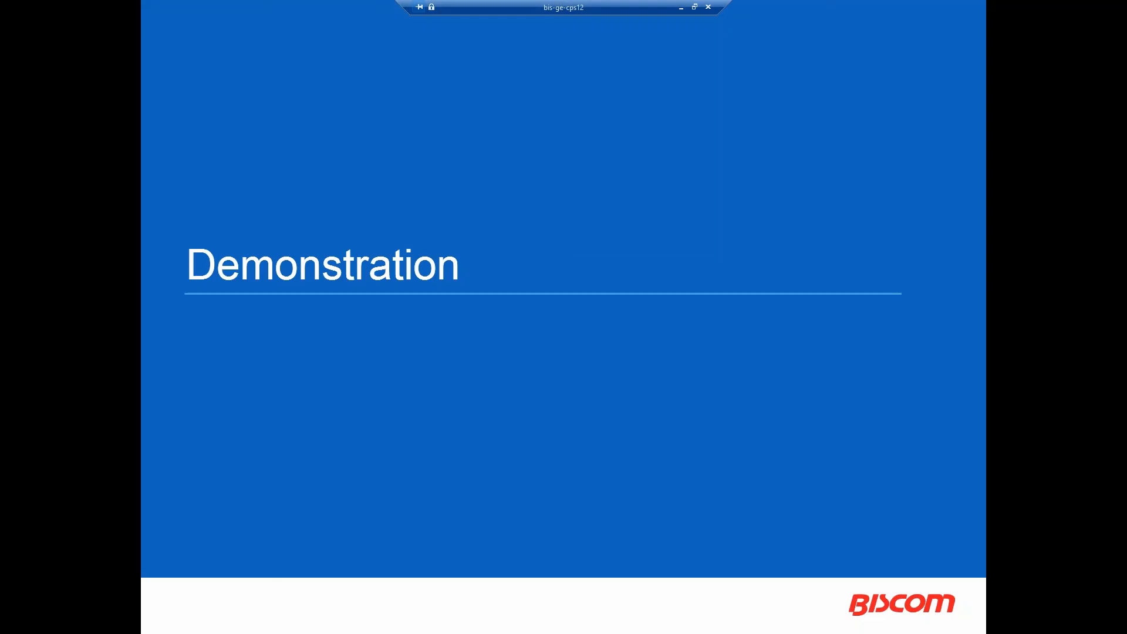